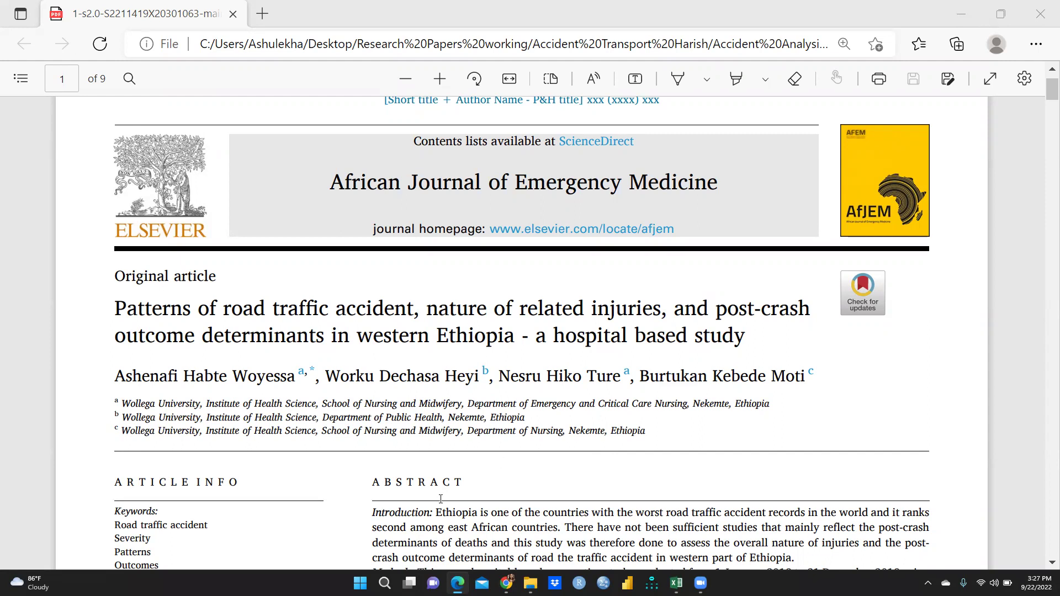
Step: Switch to File Explorer and look through the research paper PDFs in the Accident Analysis-pdf folder
{"action": "left_click", "coordinate": [530, 583]}
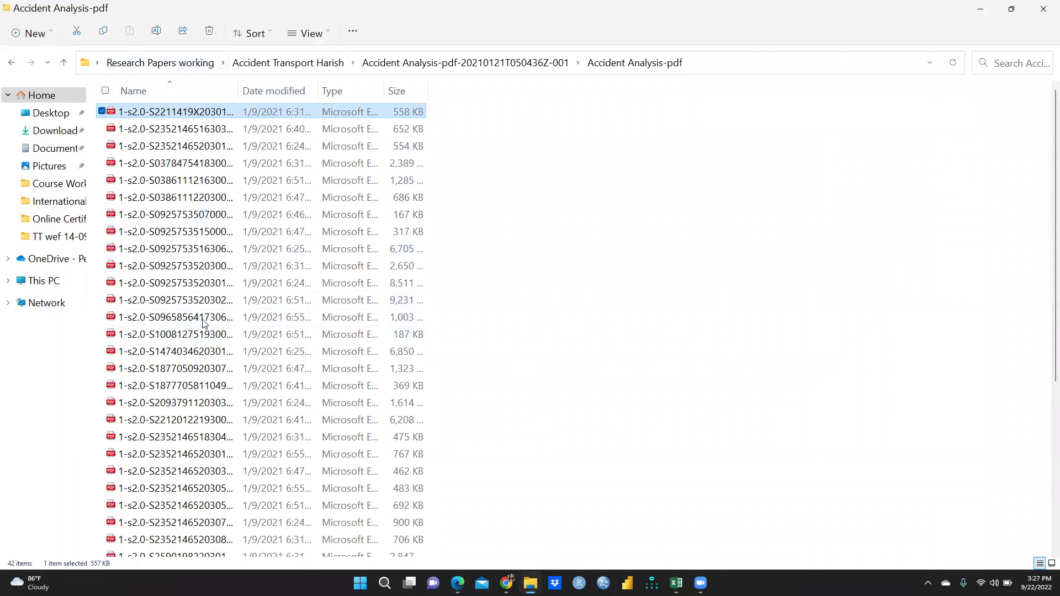
{"action": "scroll", "coordinate": [202, 323], "scroll_direction": "down", "scroll_amount": 4}
{"action": "scroll", "coordinate": [202, 323], "scroll_direction": "down", "scroll_amount": 2}
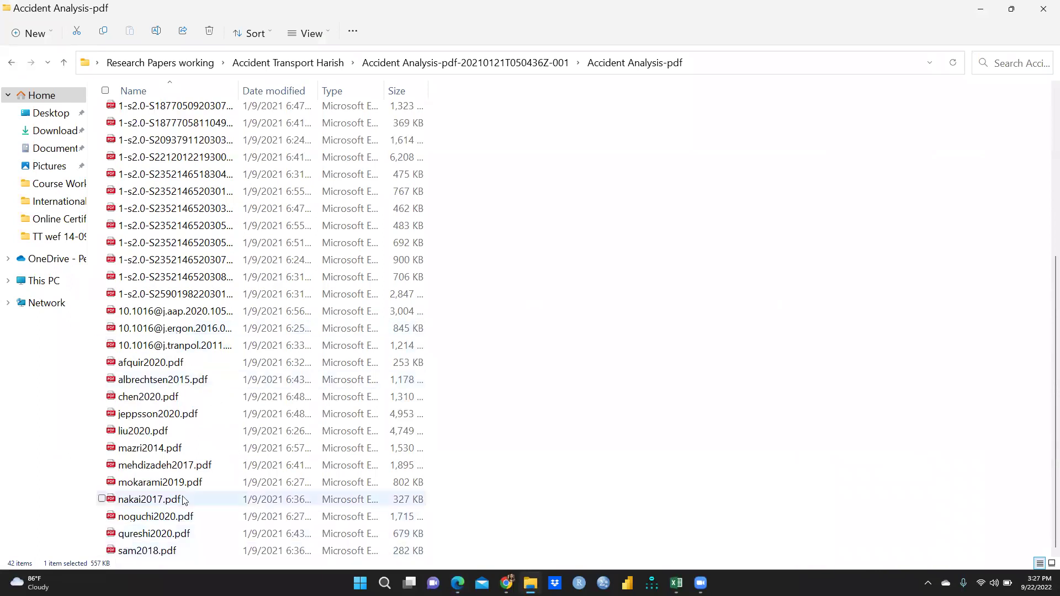
{"action": "scroll", "coordinate": [202, 402], "scroll_direction": "up", "scroll_amount": 5}
{"action": "scroll", "coordinate": [215, 342], "scroll_direction": "down", "scroll_amount": 5}
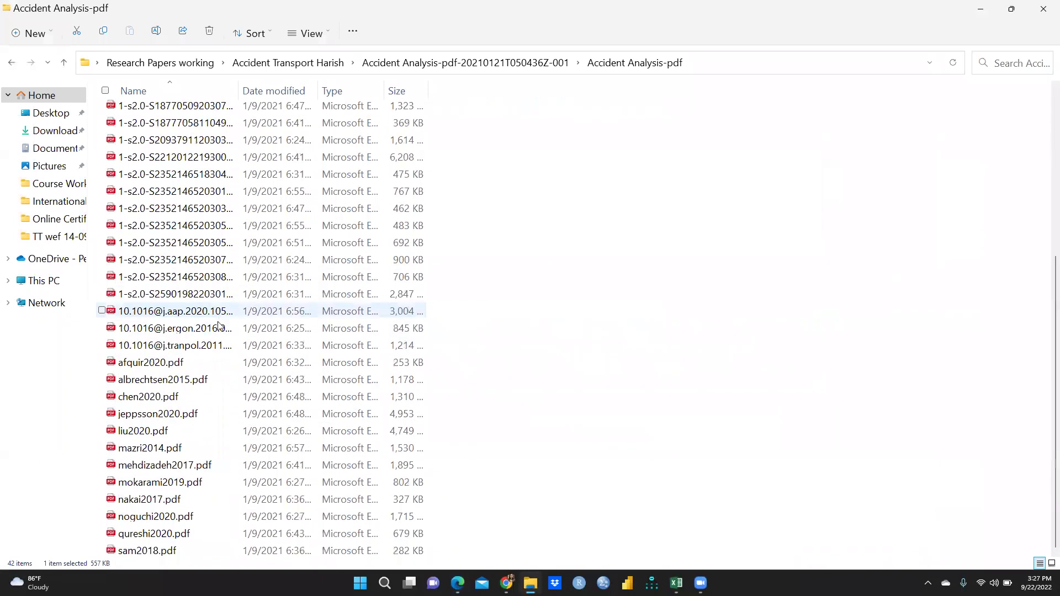
{"action": "scroll", "coordinate": [436, 256], "scroll_direction": "up", "scroll_amount": 5}
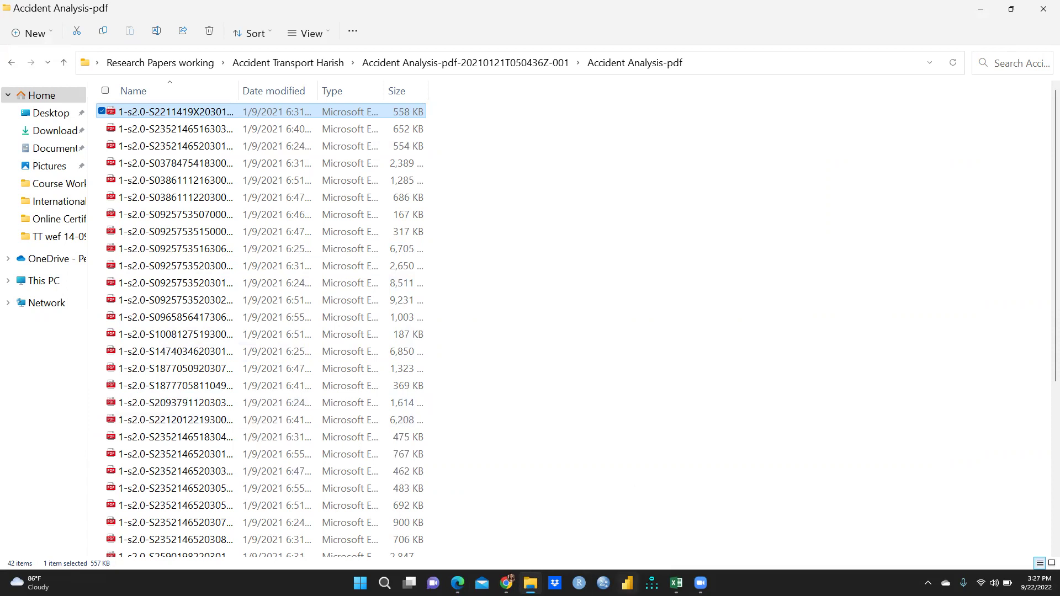
Step: View the LR Summary workbook in Excel, and return to the beginning of the road traffic accident article in Edge
{"action": "left_click", "coordinate": [677, 583]}
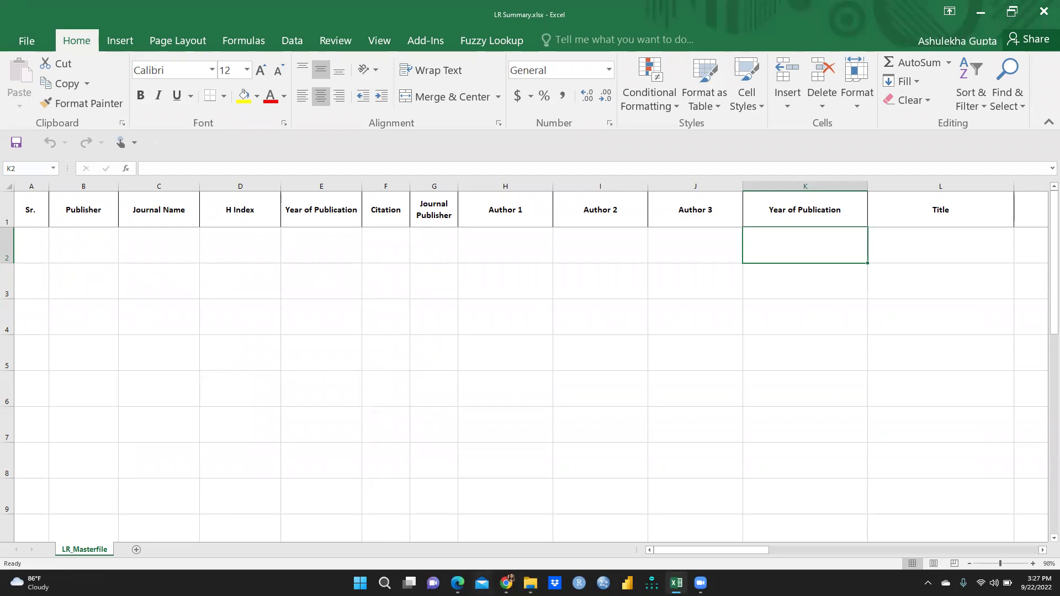
{"action": "key", "text": "alt+Tab"}
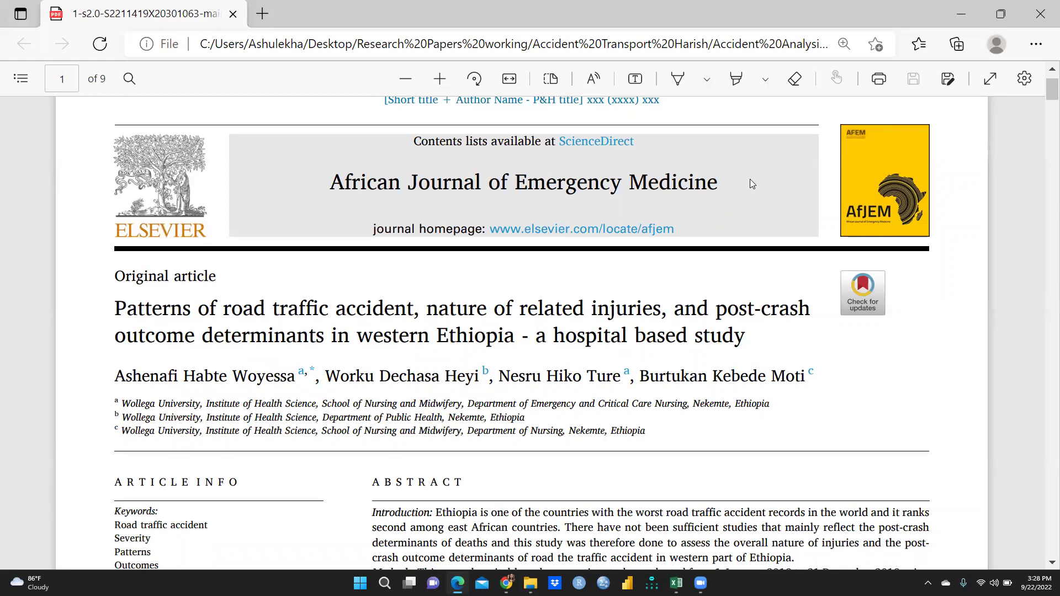
{"action": "scroll", "coordinate": [530, 172], "scroll_direction": "up", "scroll_amount": 1}
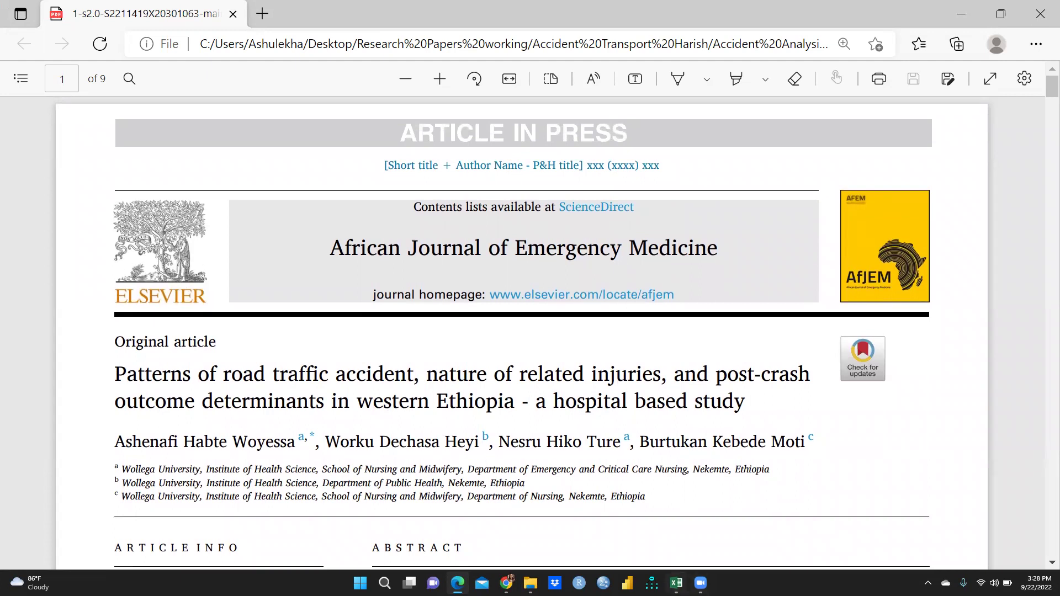
Step: Switch to the LR Summary workbook in Excel and review the LR_Masterfile column headings from Sr. through Author 1
{"action": "mouse_move", "coordinate": [676, 583]}
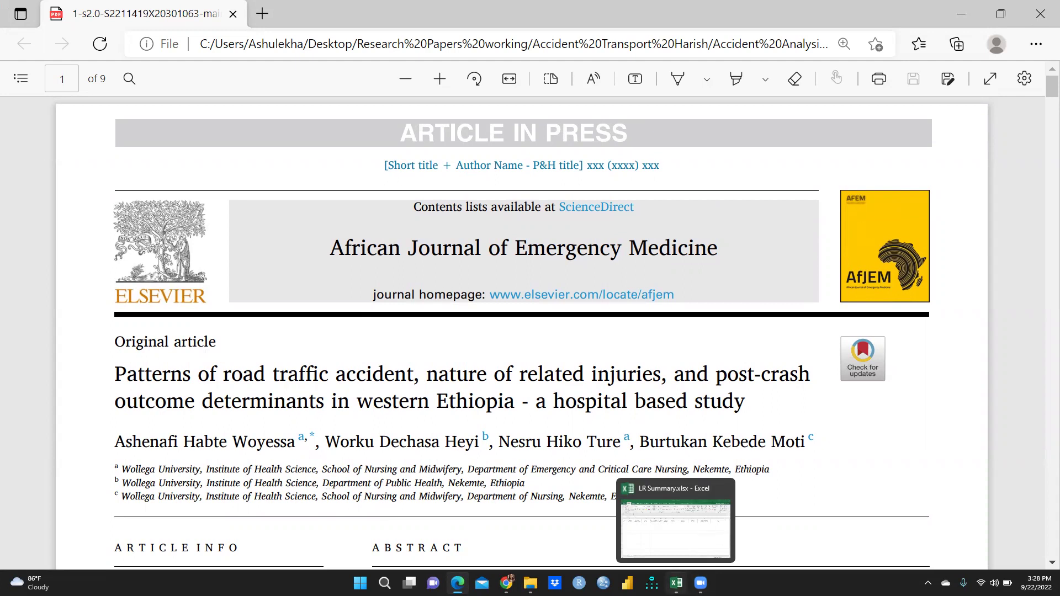
{"action": "left_click", "coordinate": [676, 530]}
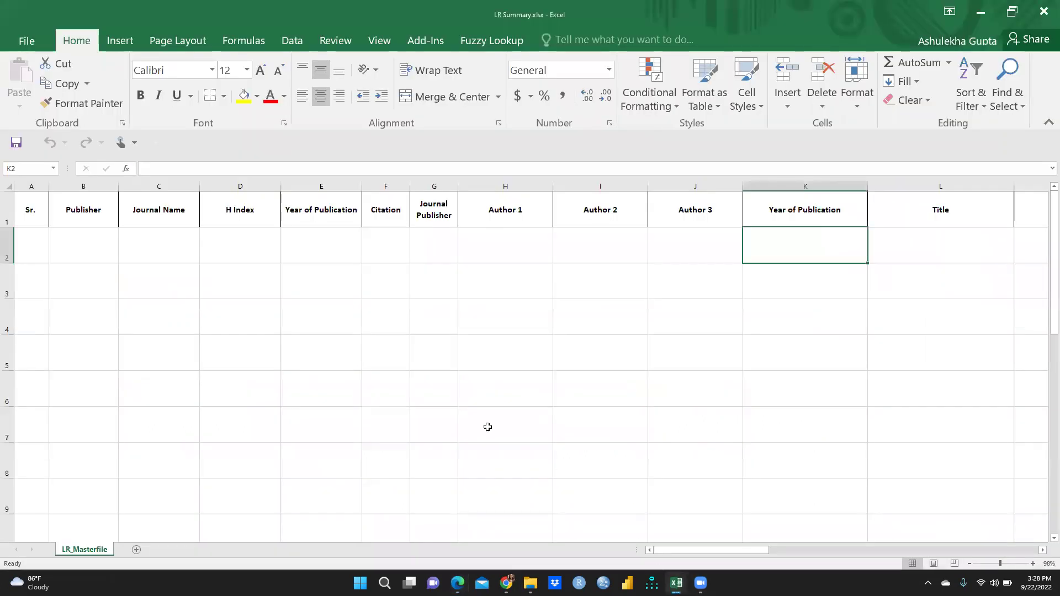
{"action": "scroll", "coordinate": [398, 402], "scroll_direction": "up", "scroll_amount": 3, "text": "ctrl"}
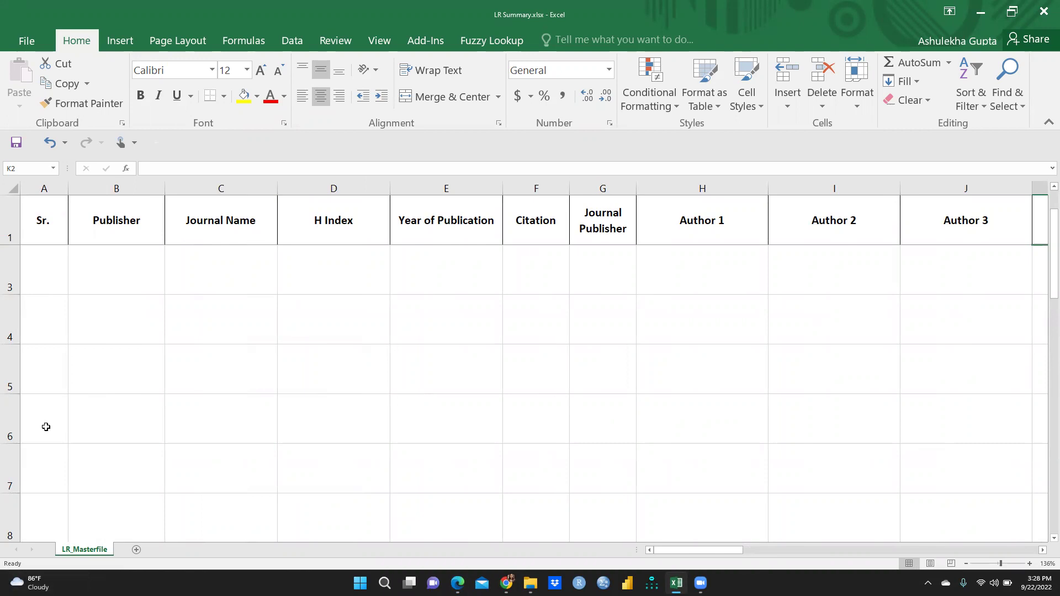
{"action": "left_click", "coordinate": [55, 218]}
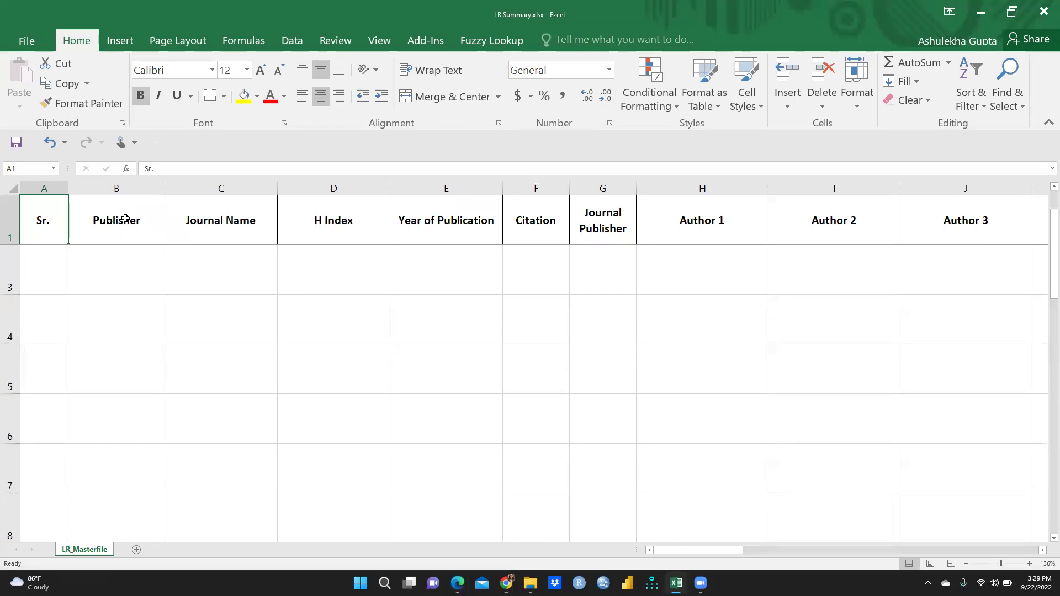
{"action": "left_click", "coordinate": [126, 218]}
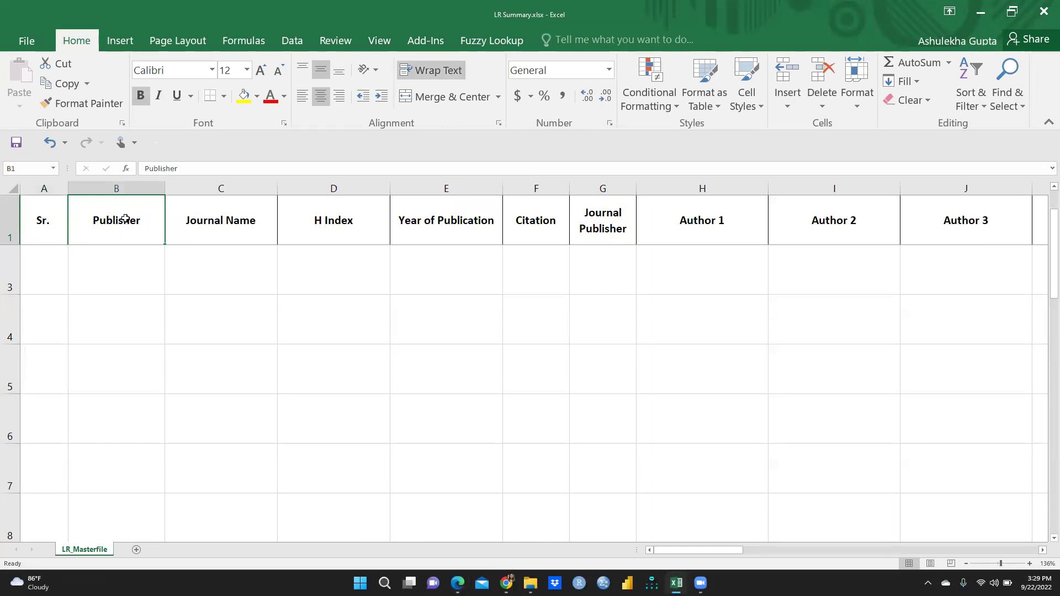
{"action": "left_click", "coordinate": [238, 225]}
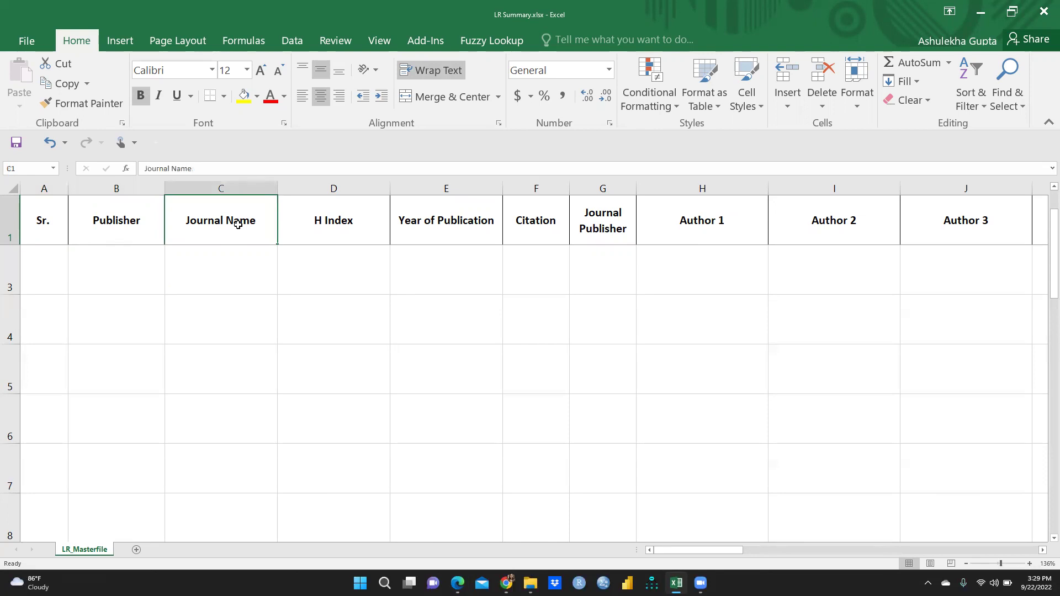
{"action": "left_click", "coordinate": [332, 225]}
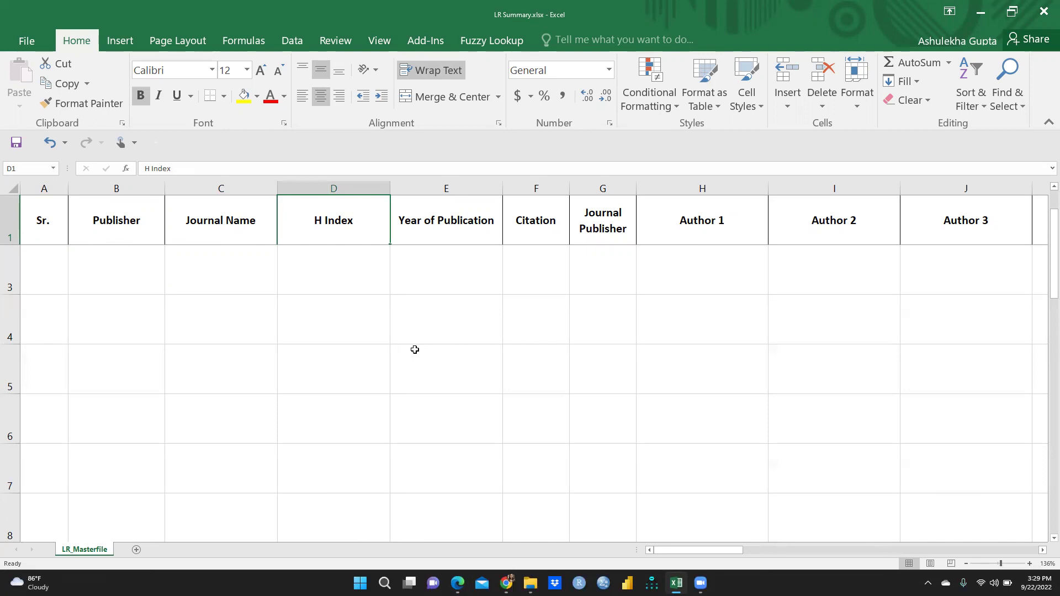
{"action": "left_click", "coordinate": [292, 268]}
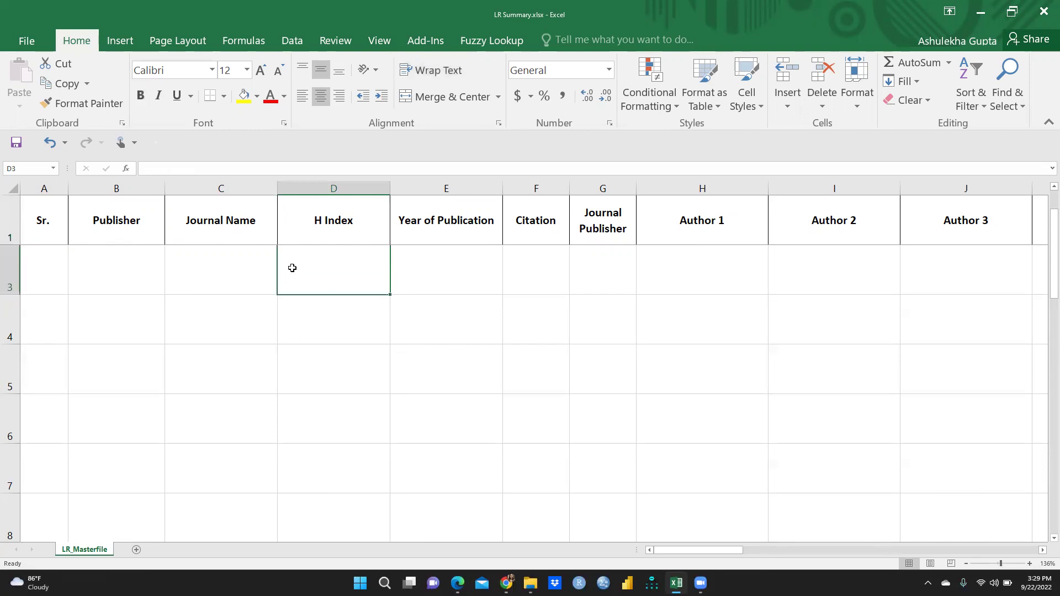
{"action": "left_click", "coordinate": [449, 256]}
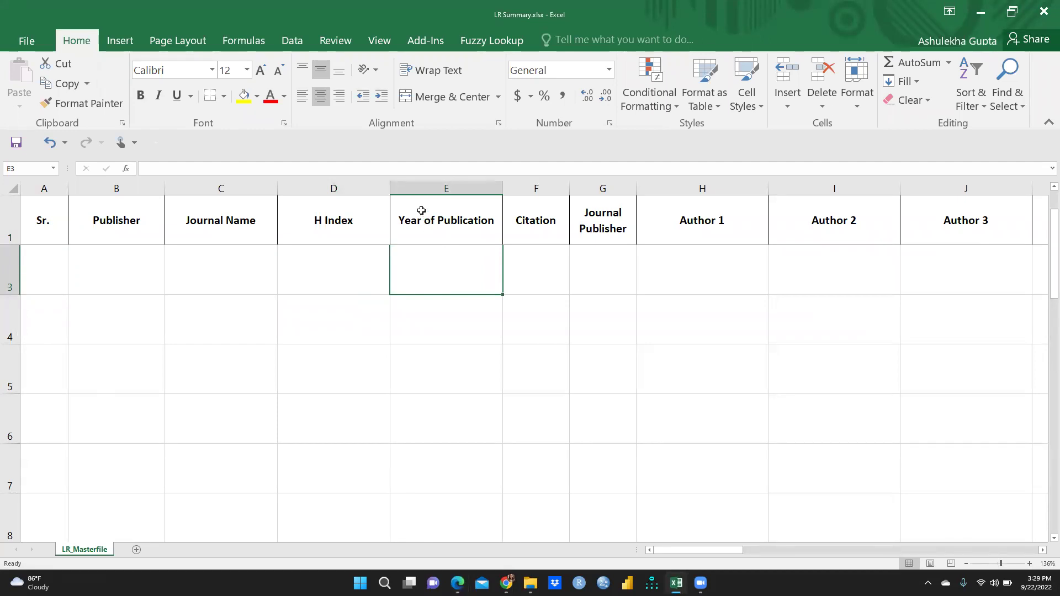
{"action": "left_click", "coordinate": [534, 272]}
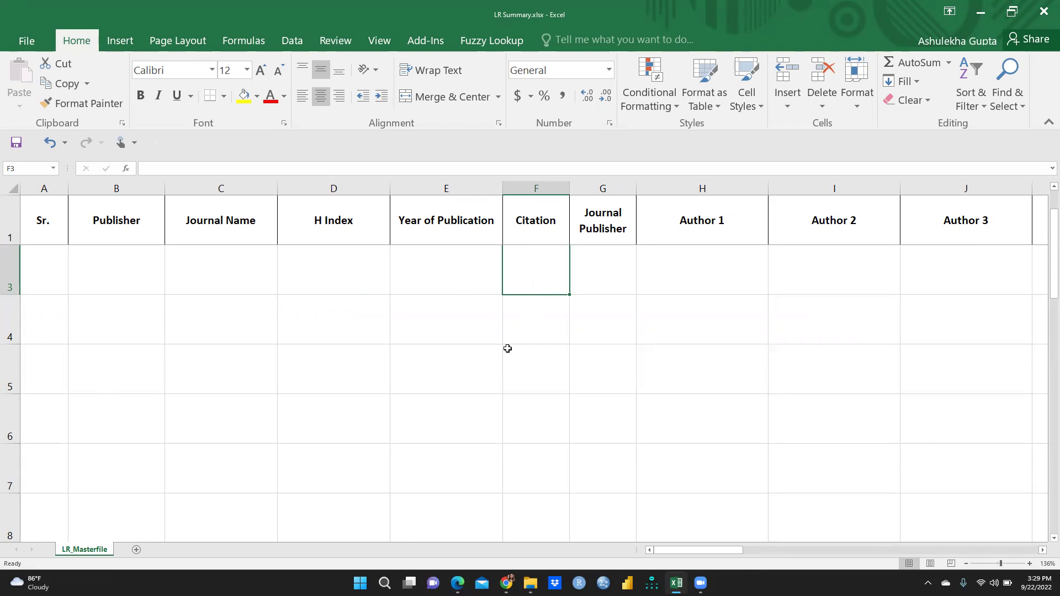
{"action": "left_click", "coordinate": [599, 272]}
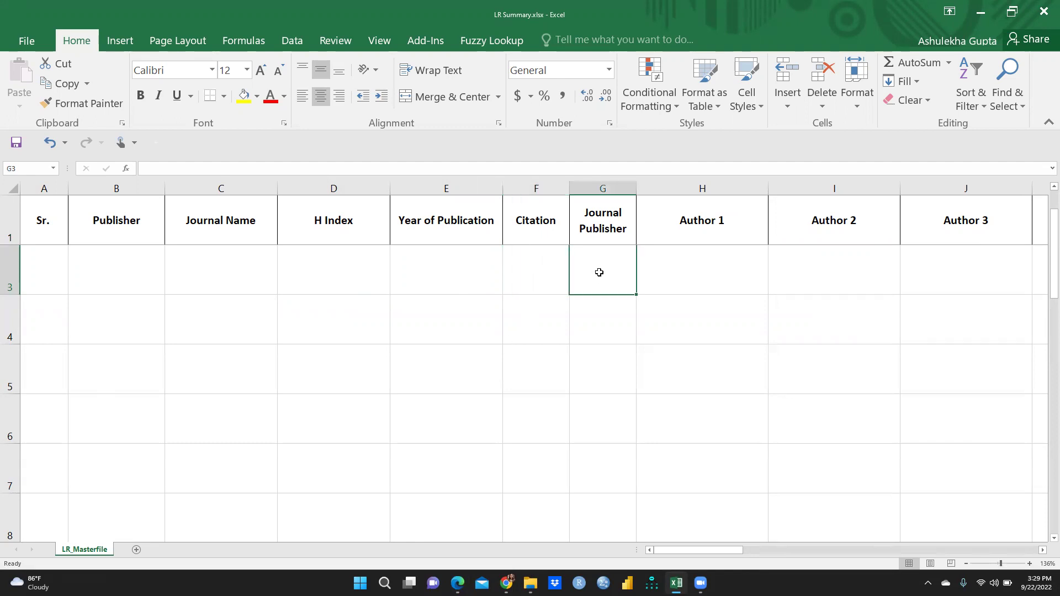
{"action": "left_click", "coordinate": [710, 265]}
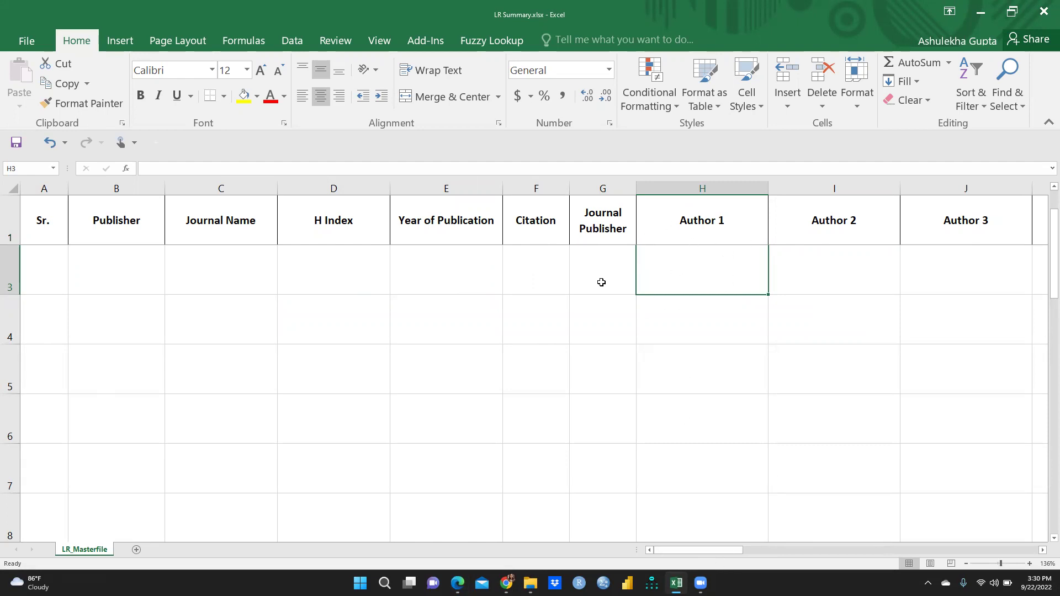
Step: Review the LR_Masterfile headings for authors, second Year of Publication, Title, Keywords, Focus 1 to 4 and Sample Size
{"action": "left_click_drag", "start_coordinate": [736, 549], "coordinate": [799, 555]}
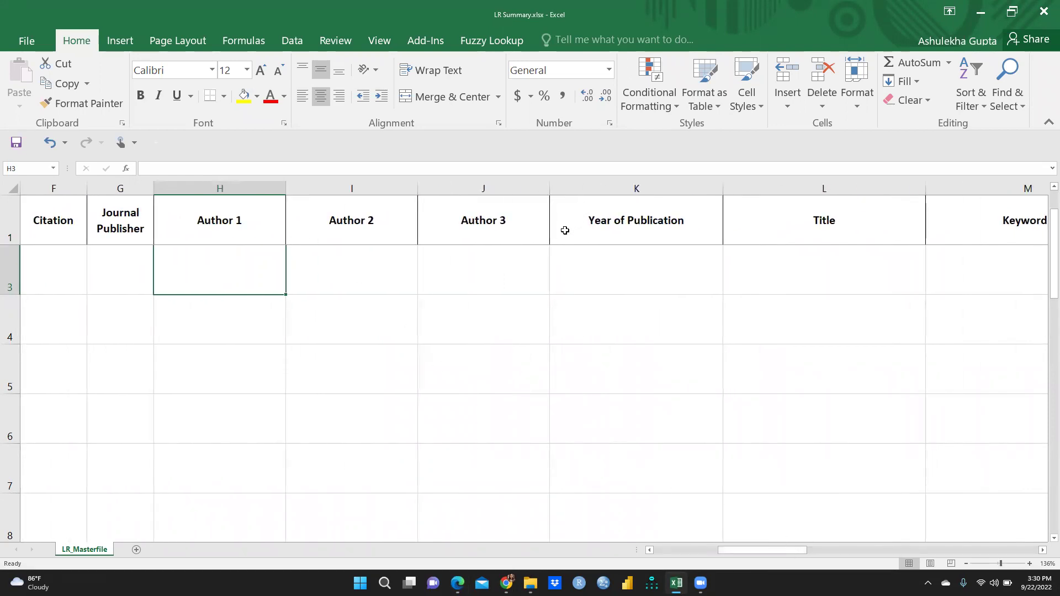
{"action": "left_click", "coordinate": [656, 258]}
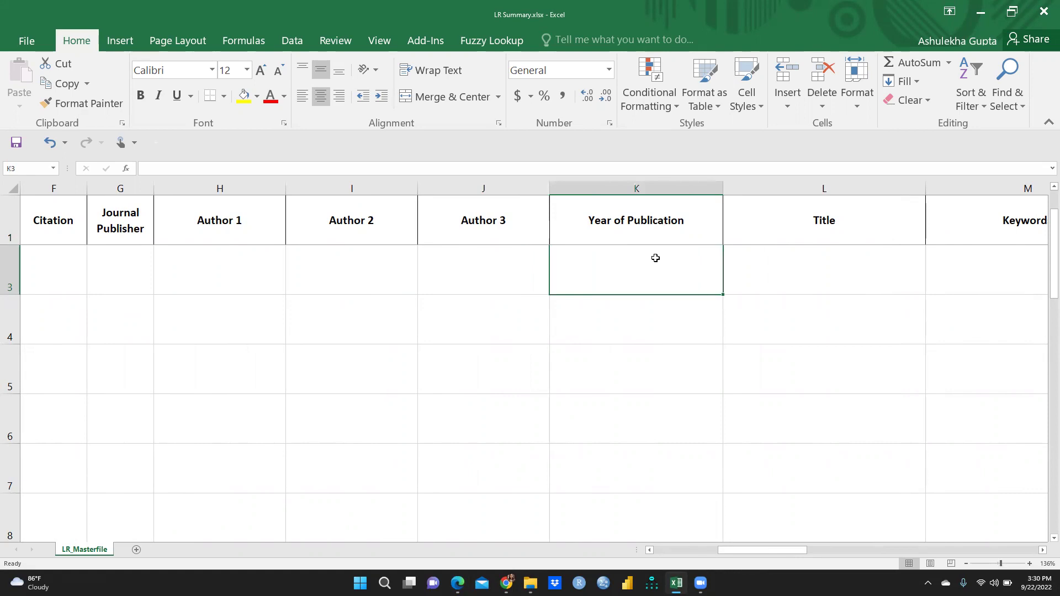
{"action": "left_click", "coordinate": [833, 266]}
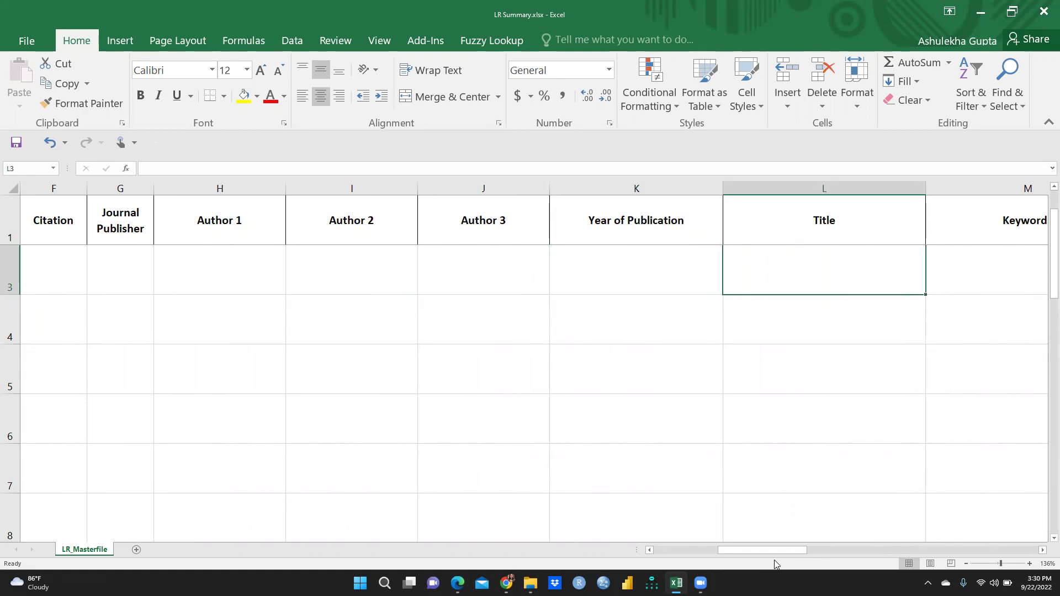
{"action": "left_click_drag", "start_coordinate": [772, 554], "coordinate": [824, 550]}
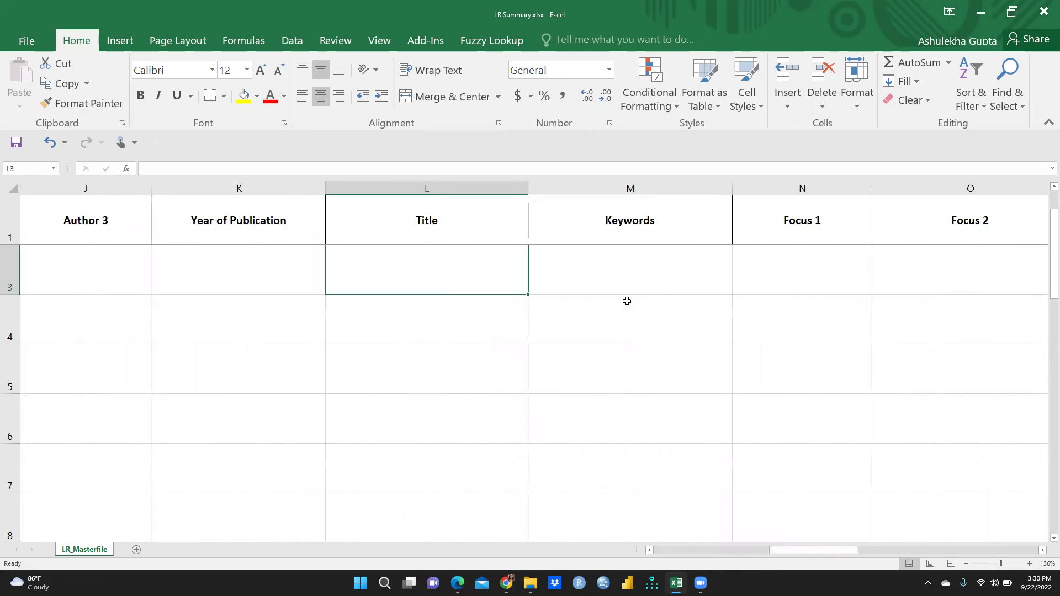
{"action": "left_click", "coordinate": [640, 227]}
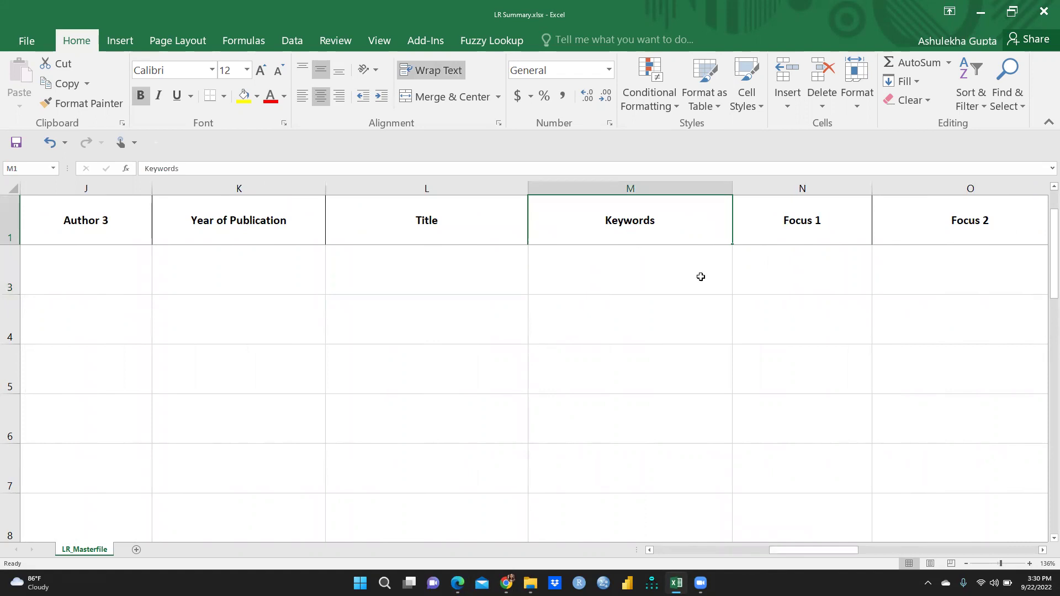
{"action": "left_click_drag", "start_coordinate": [799, 552], "coordinate": [837, 551]}
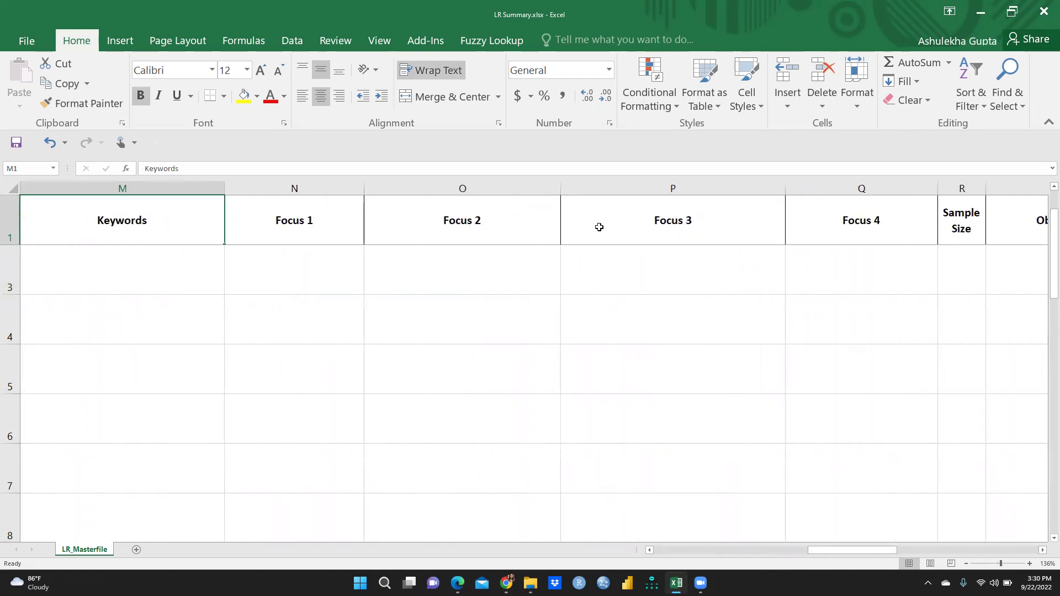
{"action": "left_click_drag", "start_coordinate": [824, 550], "coordinate": [847, 548]}
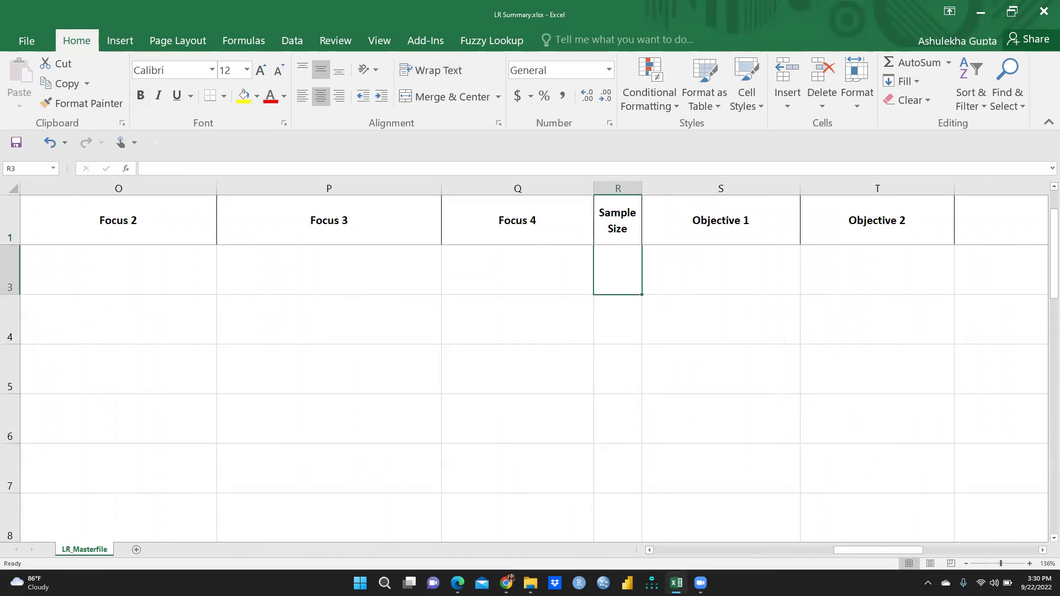
Step: Review the remaining headings from Finding 1 through theory, dependent variables, data analysis techniques and Gap of the study to Bibliography
{"action": "left_click_drag", "start_coordinate": [857, 549], "coordinate": [921, 545]}
{"action": "left_click", "coordinate": [372, 259]}
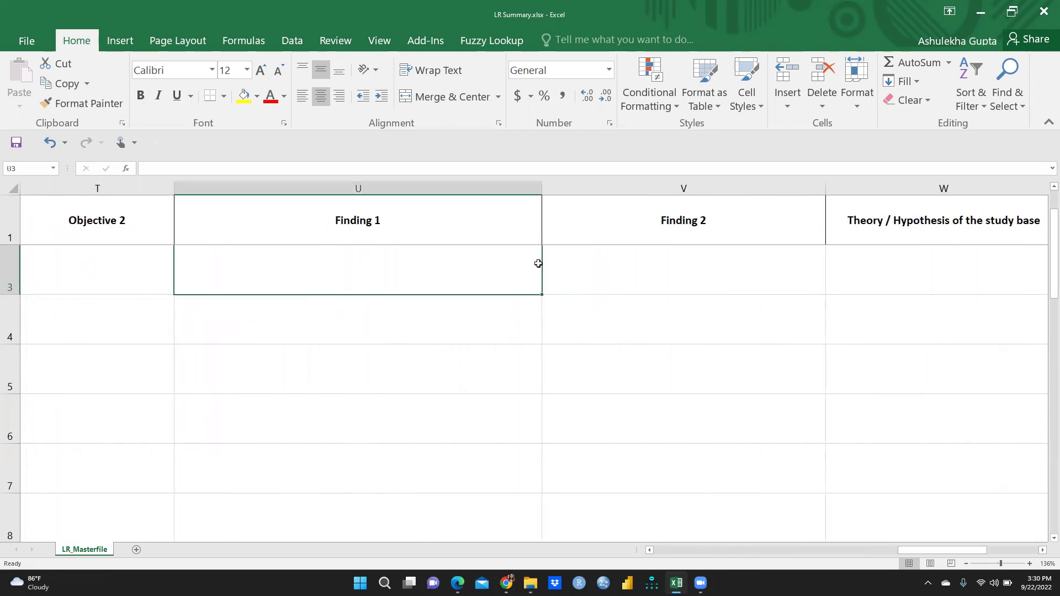
{"action": "left_click", "coordinate": [704, 268]}
{"action": "left_click", "coordinate": [890, 264]}
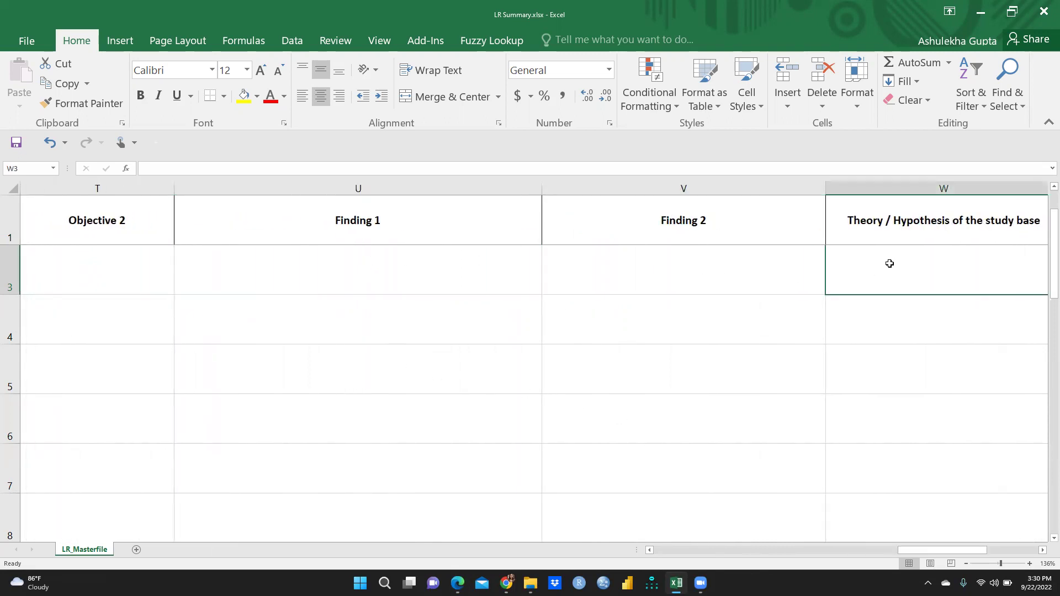
{"action": "left_click_drag", "start_coordinate": [911, 553], "coordinate": [937, 552]}
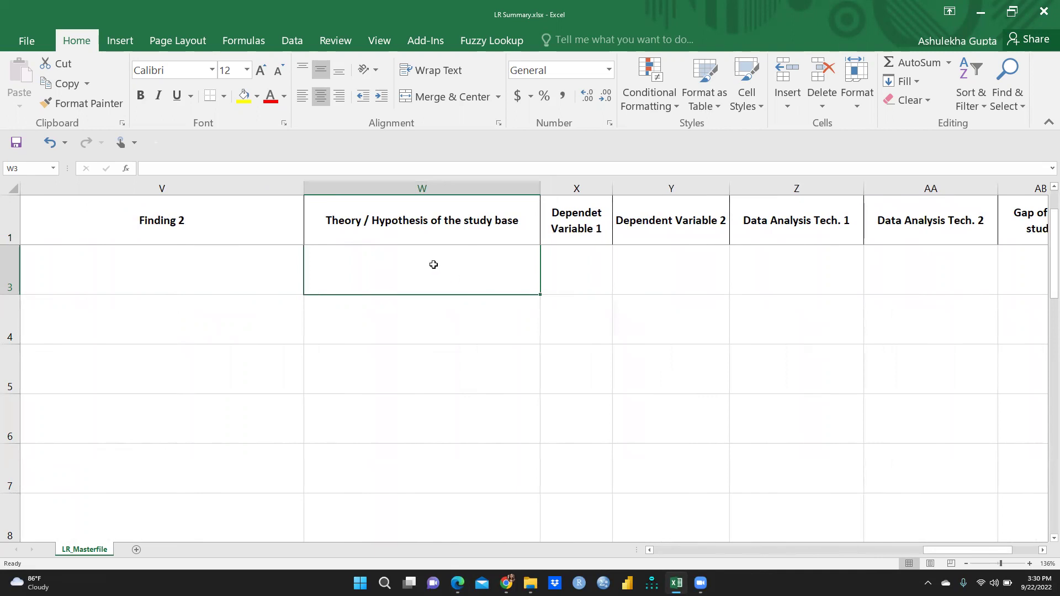
{"action": "left_click", "coordinate": [569, 272]}
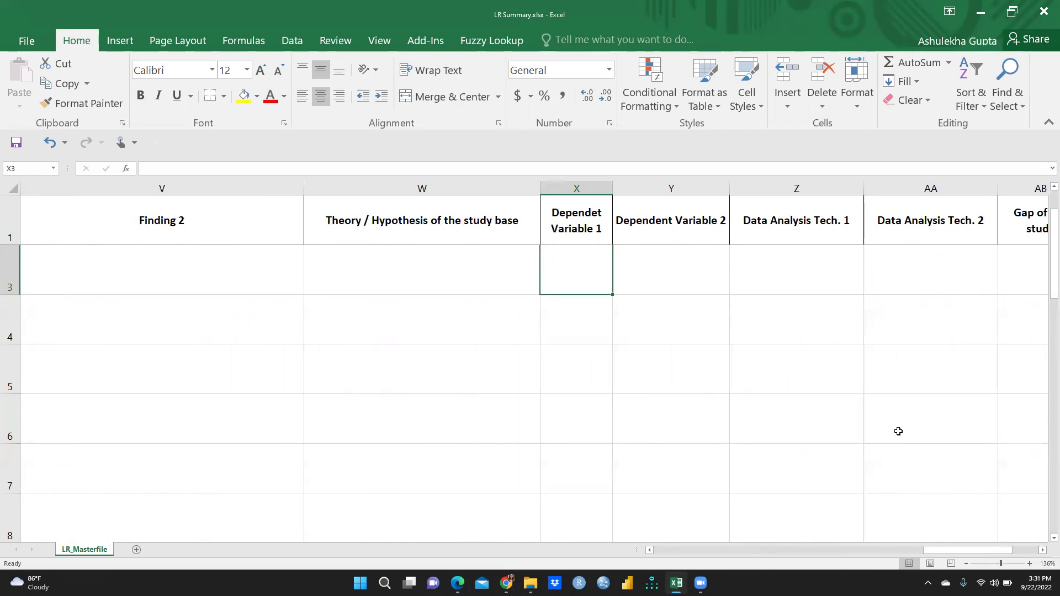
{"action": "left_click_drag", "start_coordinate": [943, 550], "coordinate": [965, 558]}
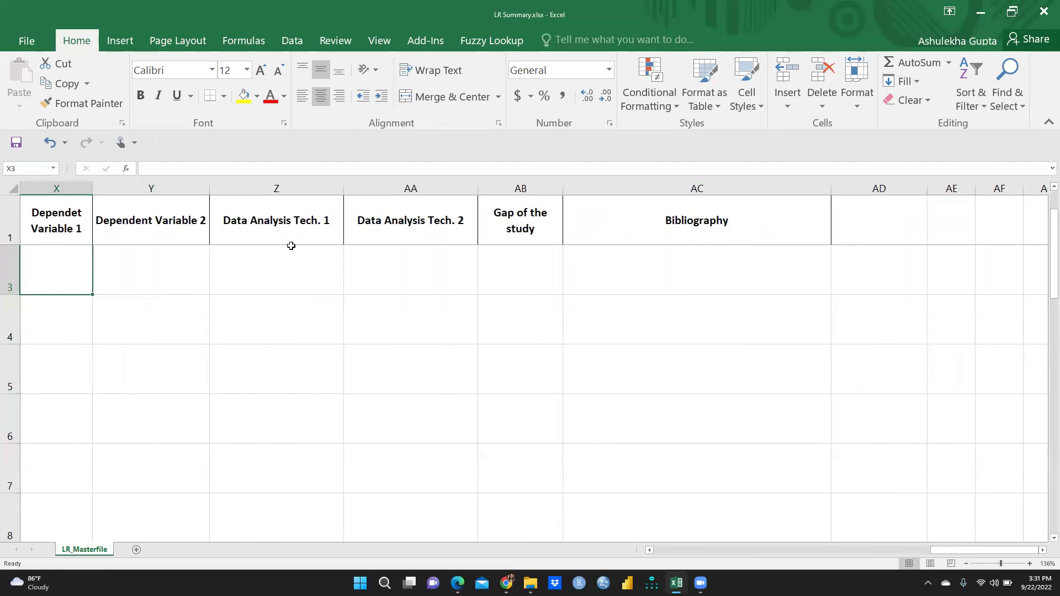
{"action": "left_click", "coordinate": [505, 262]}
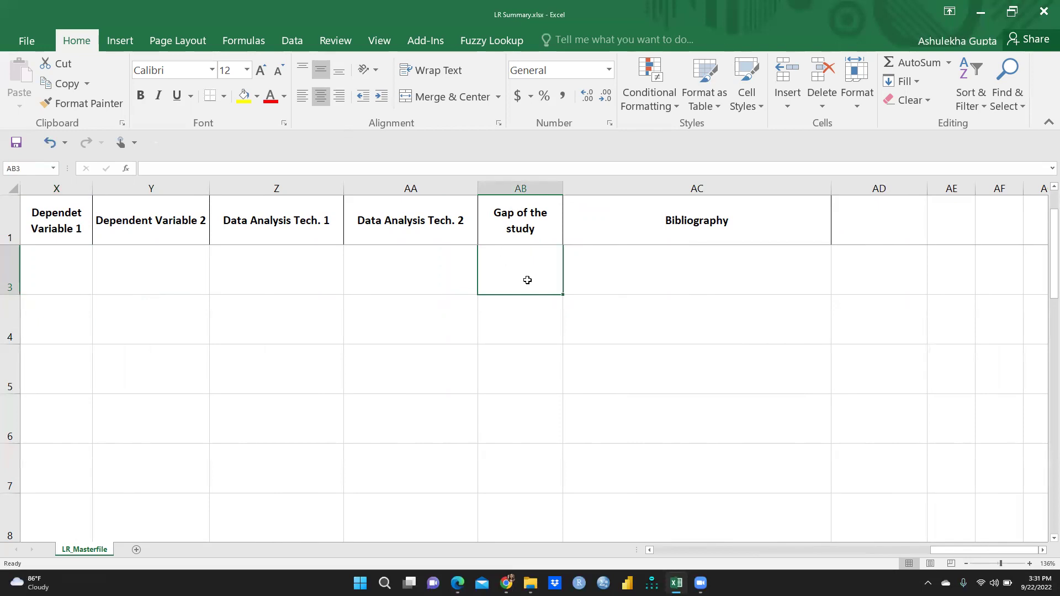
{"action": "left_click", "coordinate": [660, 263]}
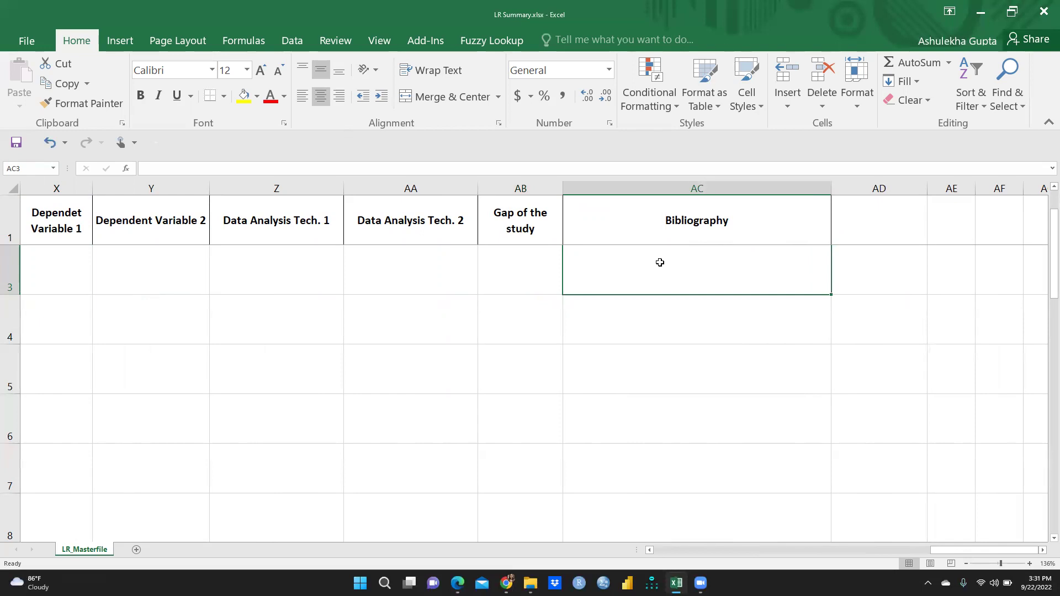
Step: Return to the sheet's first columns and switch to the road traffic accident article PDF in Edge
{"action": "left_click_drag", "start_coordinate": [953, 549], "coordinate": [638, 561]}
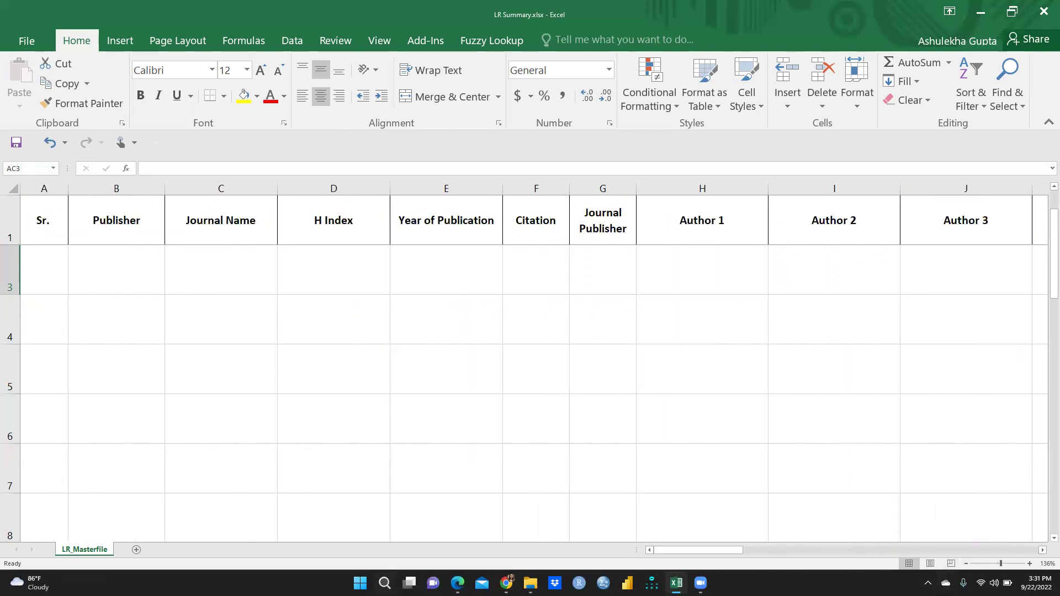
{"action": "mouse_move", "coordinate": [457, 581]}
{"action": "left_click", "coordinate": [457, 524]}
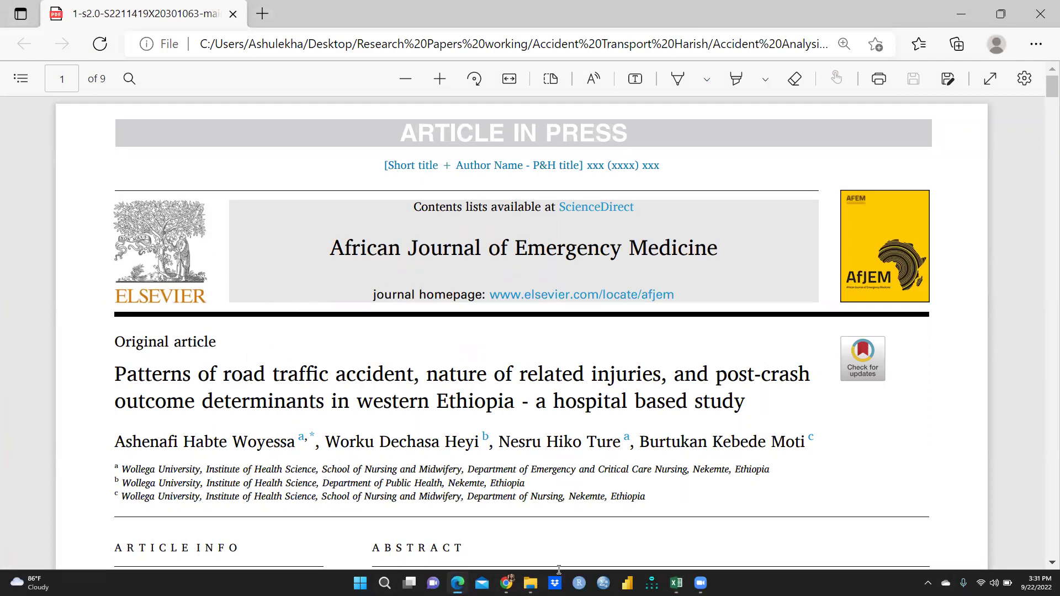
Step: Copy the full title of the road traffic accident article from the first page of the PDF
{"action": "left_click_drag", "start_coordinate": [112, 370], "coordinate": [748, 394]}
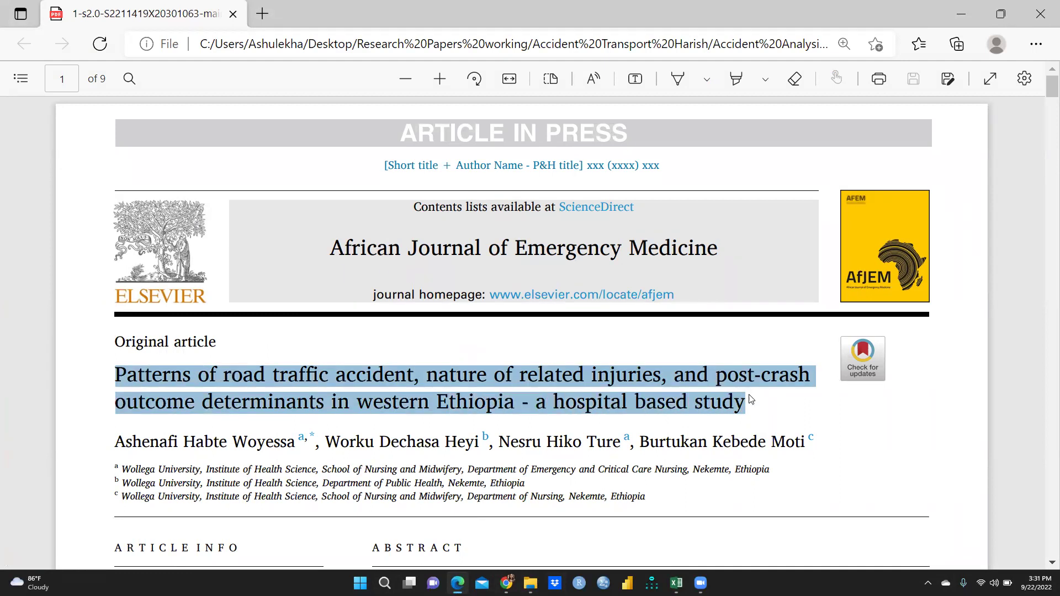
{"action": "right_click", "coordinate": [566, 377]}
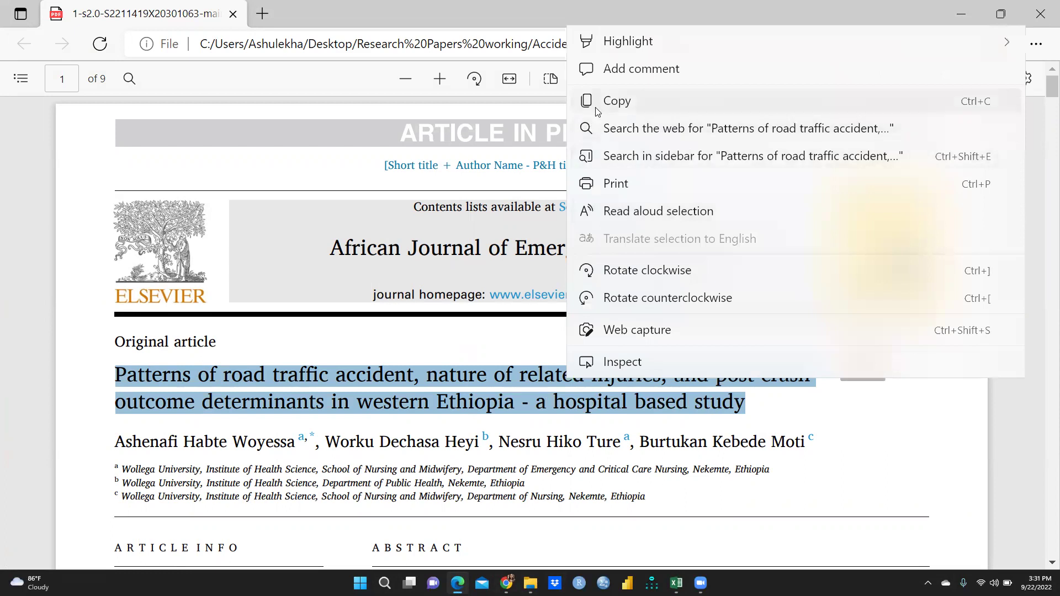
{"action": "left_click", "coordinate": [612, 102]}
Step: Switch to the LR Summary workbook in Excel and paste the article title under Title in cell L2
{"action": "key", "text": "alt+Tab"}
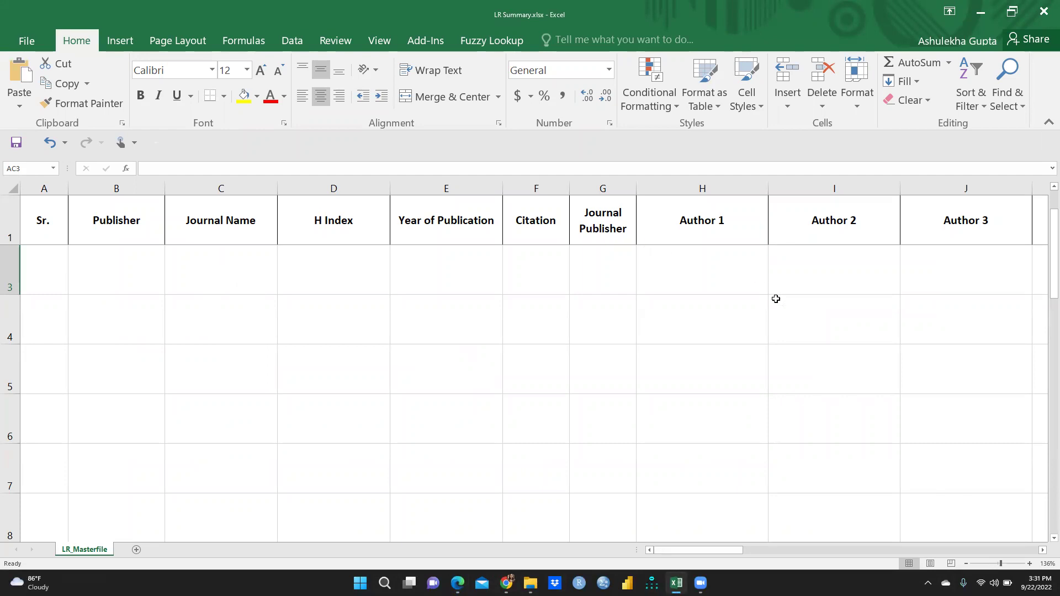
{"action": "left_click_drag", "start_coordinate": [670, 551], "coordinate": [727, 553]}
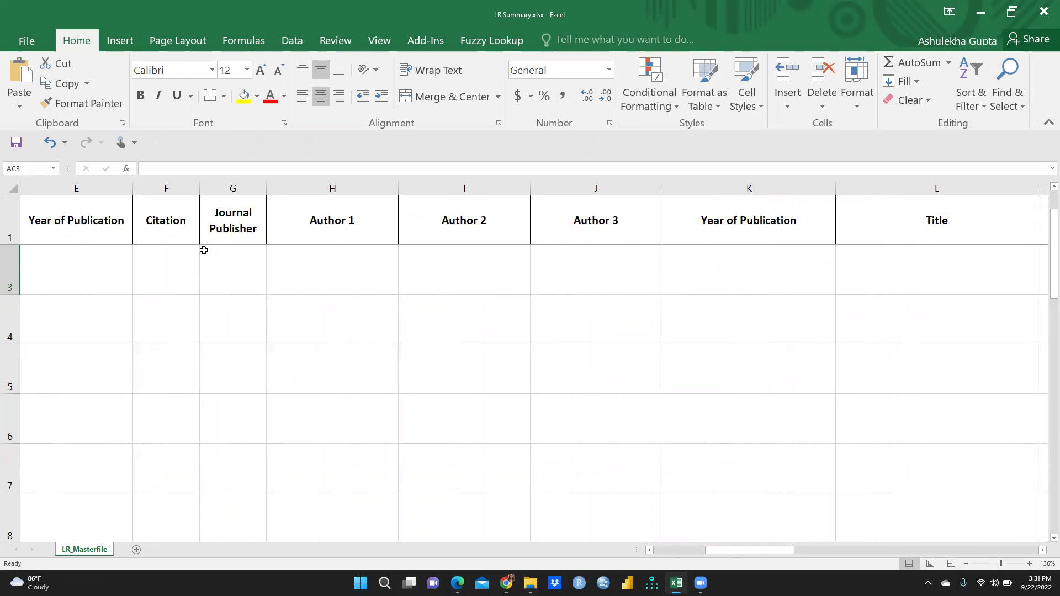
{"action": "left_click_drag", "start_coordinate": [706, 552], "coordinate": [616, 563]}
{"action": "left_click_drag", "start_coordinate": [732, 558], "coordinate": [622, 569]}
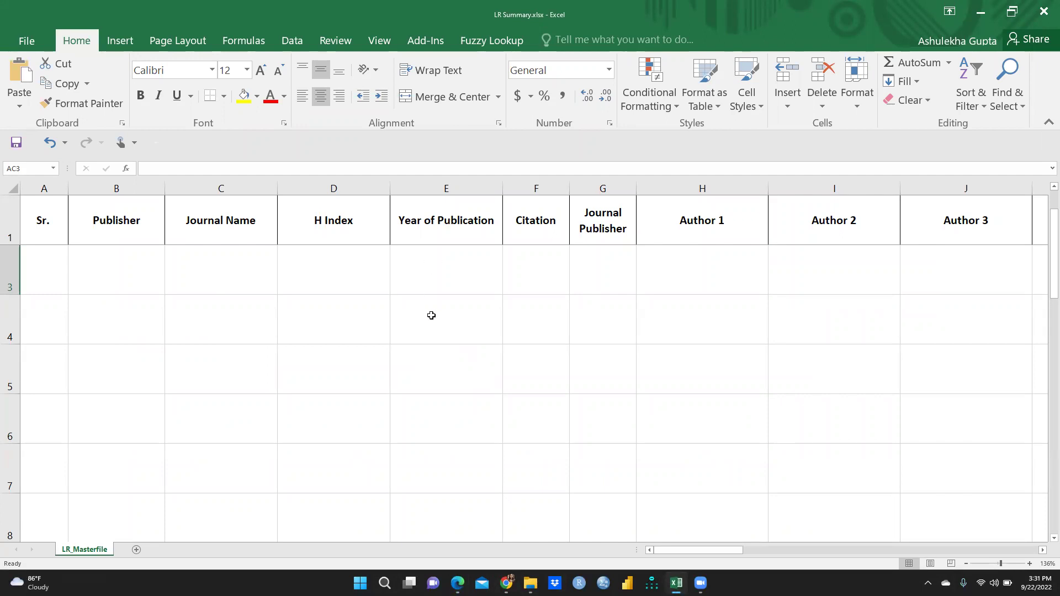
{"action": "scroll", "coordinate": [431, 315], "scroll_direction": "right", "scroll_amount": 3}
{"action": "scroll", "coordinate": [864, 291], "scroll_direction": "right", "scroll_amount": 1}
{"action": "scroll", "coordinate": [864, 291], "scroll_direction": "right", "scroll_amount": 2}
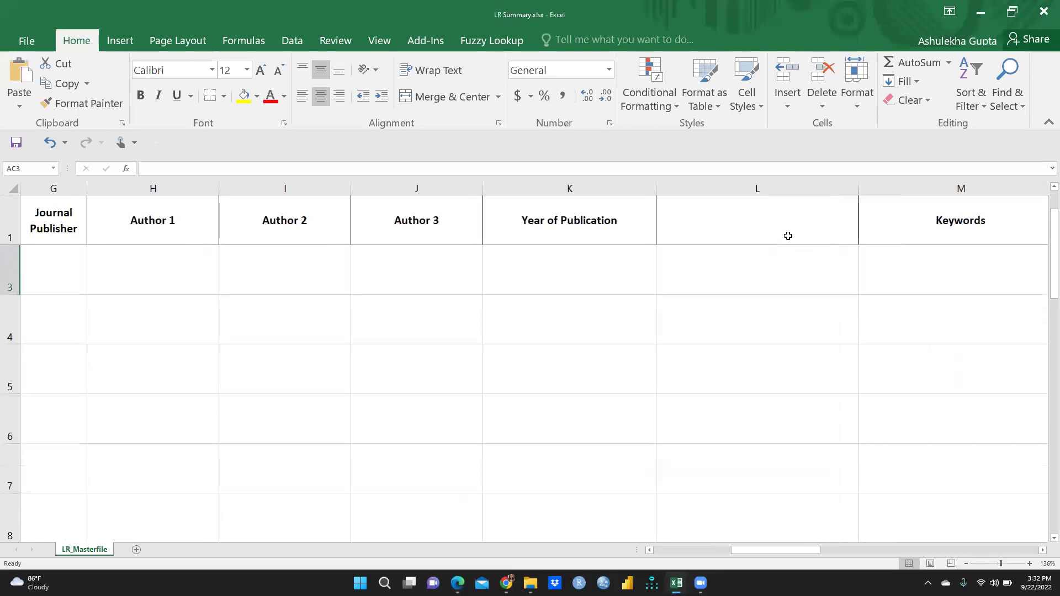
{"action": "scroll", "coordinate": [788, 236], "scroll_direction": "up", "scroll_amount": 2}
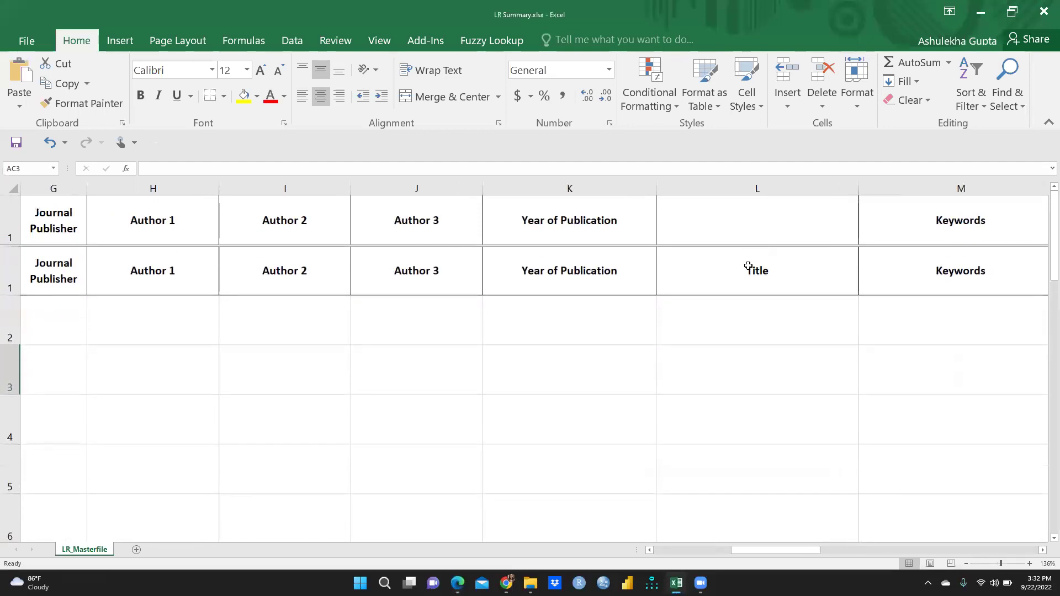
{"action": "scroll", "coordinate": [746, 267], "scroll_direction": "down", "scroll_amount": 1}
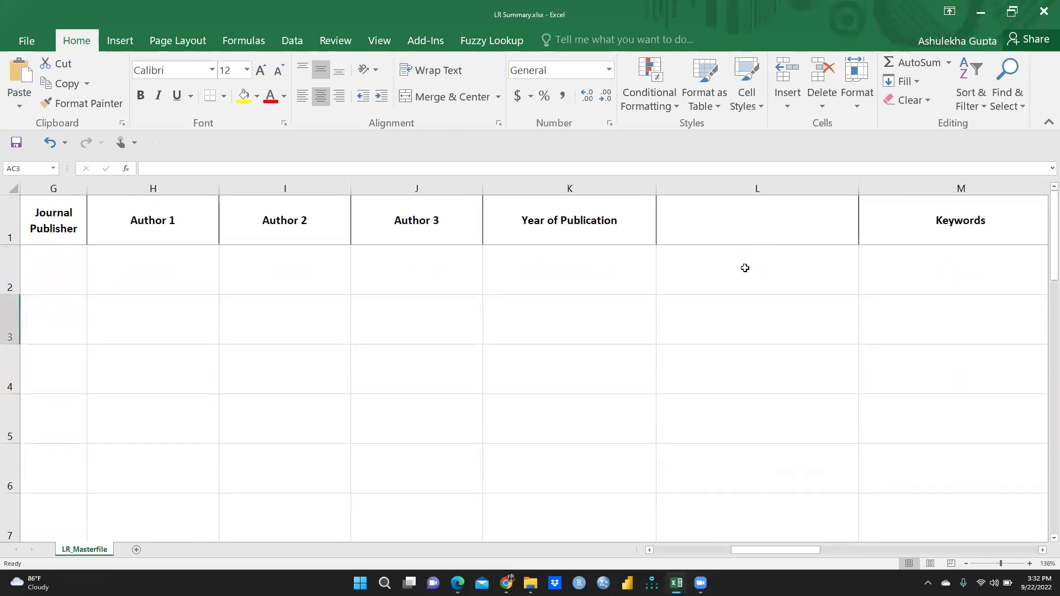
{"action": "left_click", "coordinate": [721, 224]}
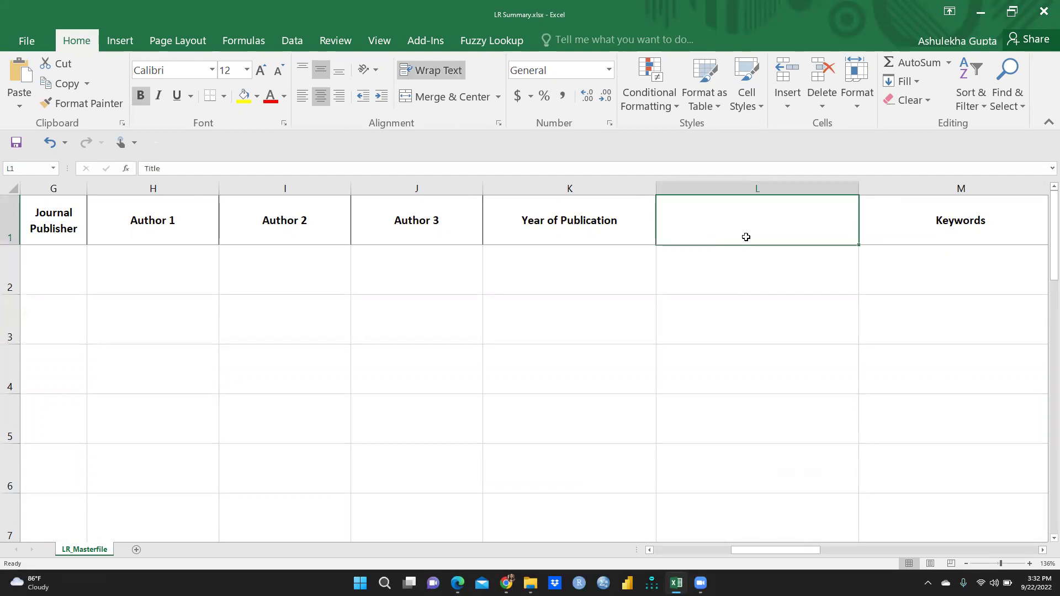
{"action": "right_click", "coordinate": [708, 279]}
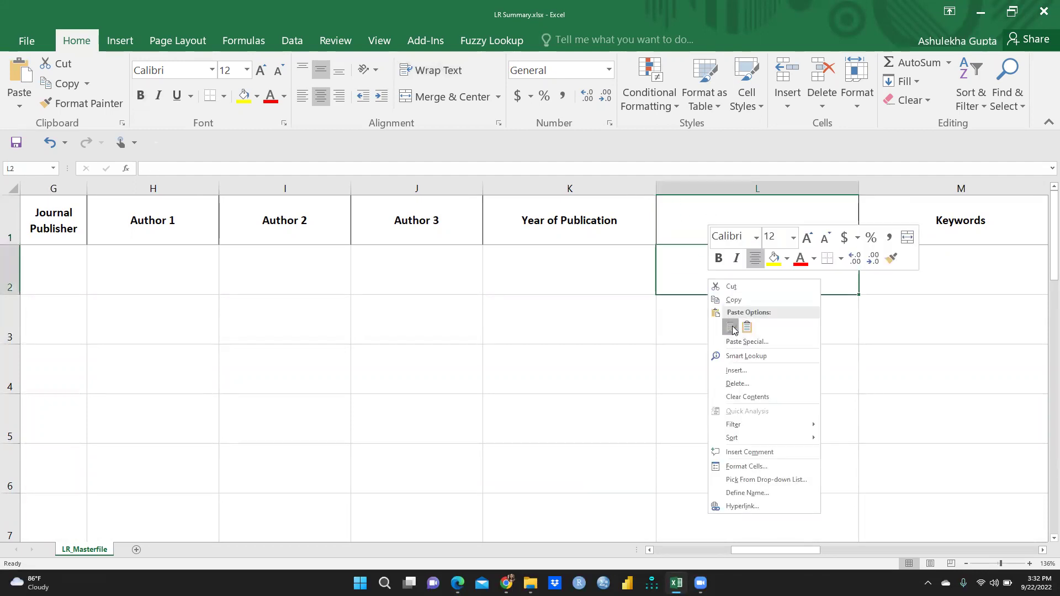
{"action": "left_click", "coordinate": [731, 328]}
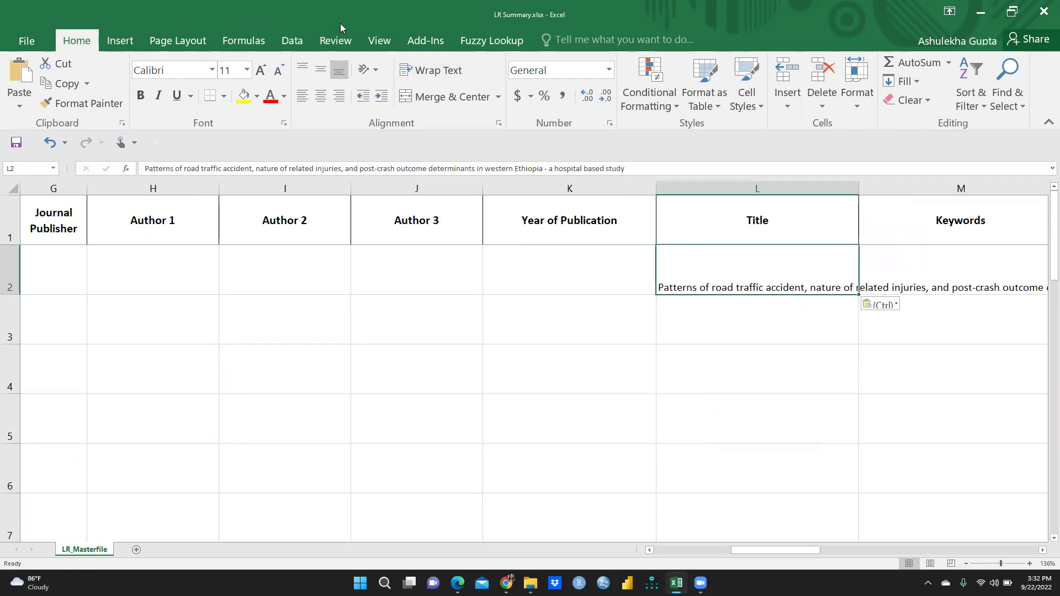
Step: Wrap the text of the title cell L2 and increase the height of row 2 to fit the whole title
{"action": "left_click", "coordinate": [459, 70]}
{"action": "left_click", "coordinate": [736, 331]}
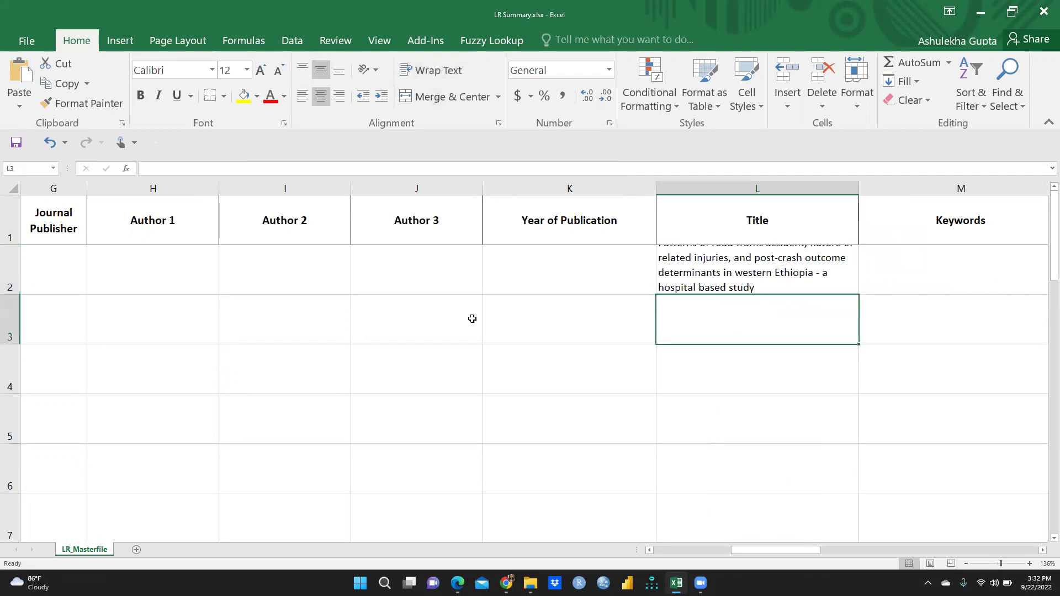
{"action": "left_click_drag", "start_coordinate": [11, 291], "coordinate": [12, 320]}
{"action": "left_click", "coordinate": [736, 274]}
Step: Check the journal's abbreviation in the article PDF in Edge, and enter AfJEM under Journal Name in row 2 of the Excel sheet
{"action": "left_click_drag", "start_coordinate": [762, 550], "coordinate": [685, 551]}
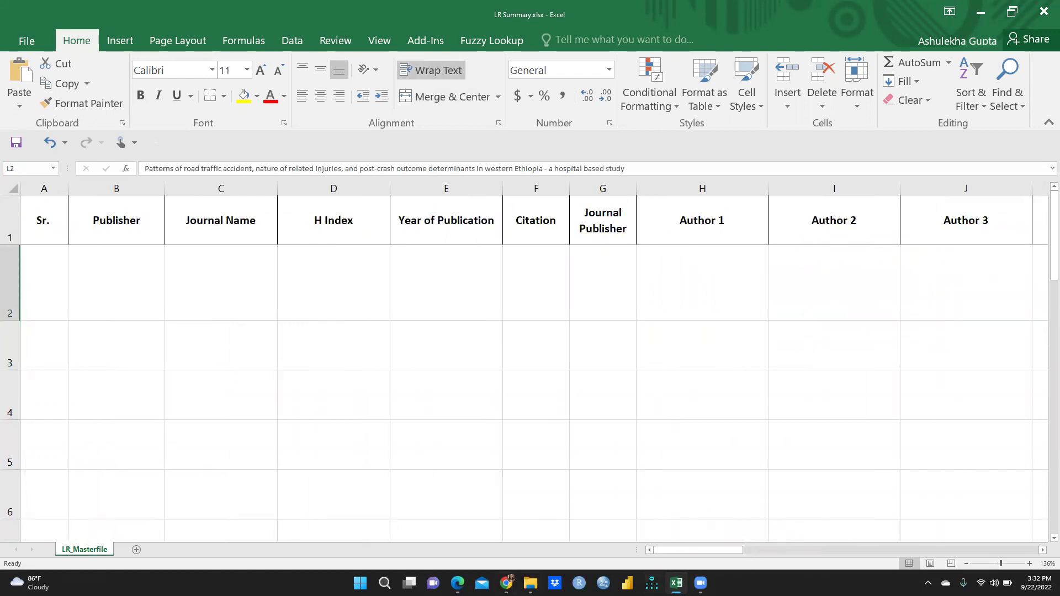
{"action": "left_click", "coordinate": [457, 583]}
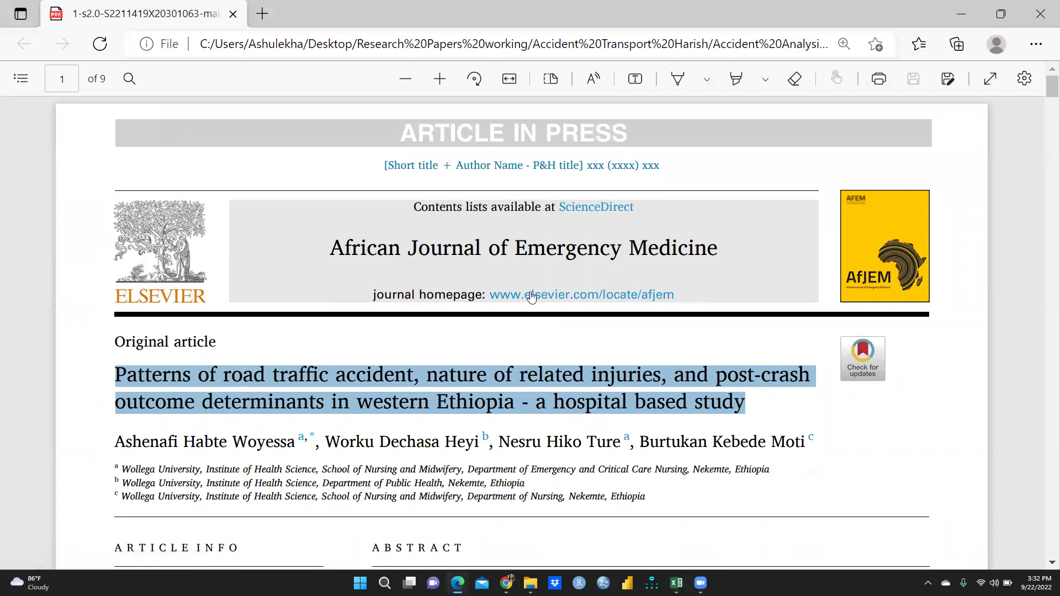
{"action": "scroll", "coordinate": [561, 310], "scroll_direction": "down", "scroll_amount": 2}
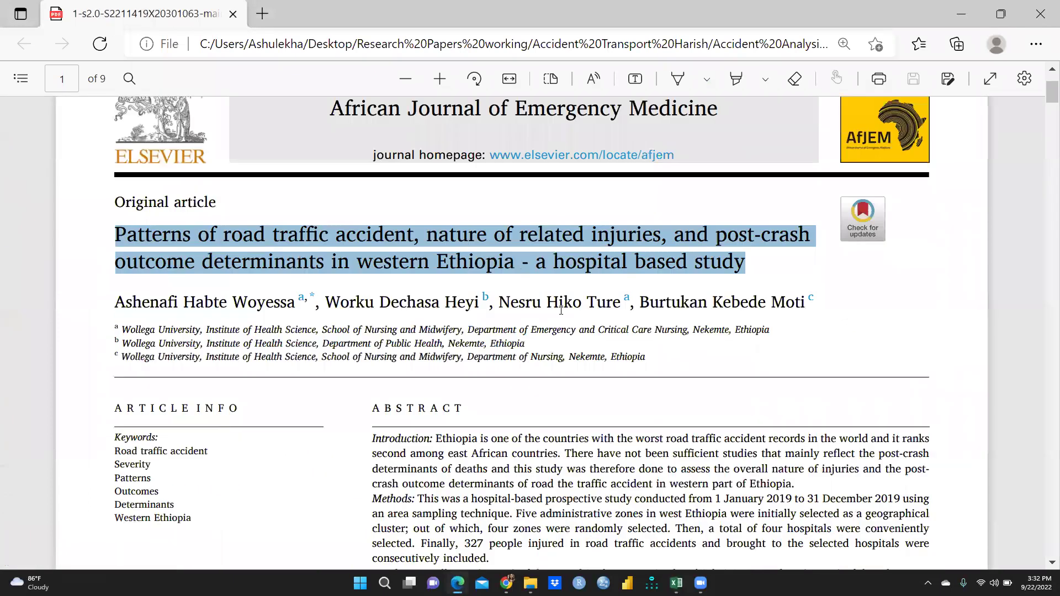
{"action": "scroll", "coordinate": [139, 168], "scroll_direction": "down", "scroll_amount": 1}
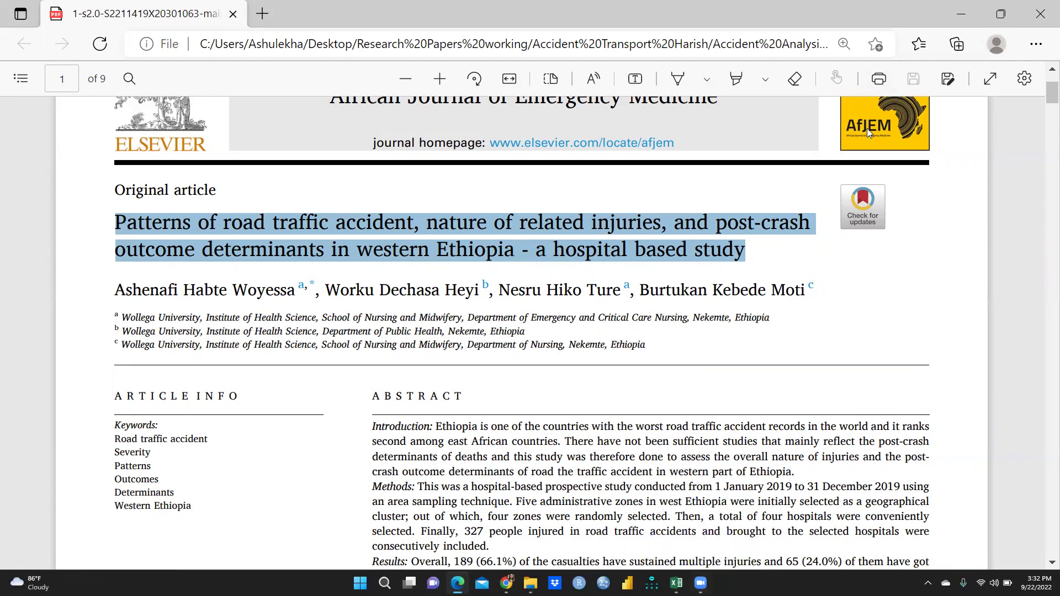
{"action": "left_click", "coordinate": [676, 583]}
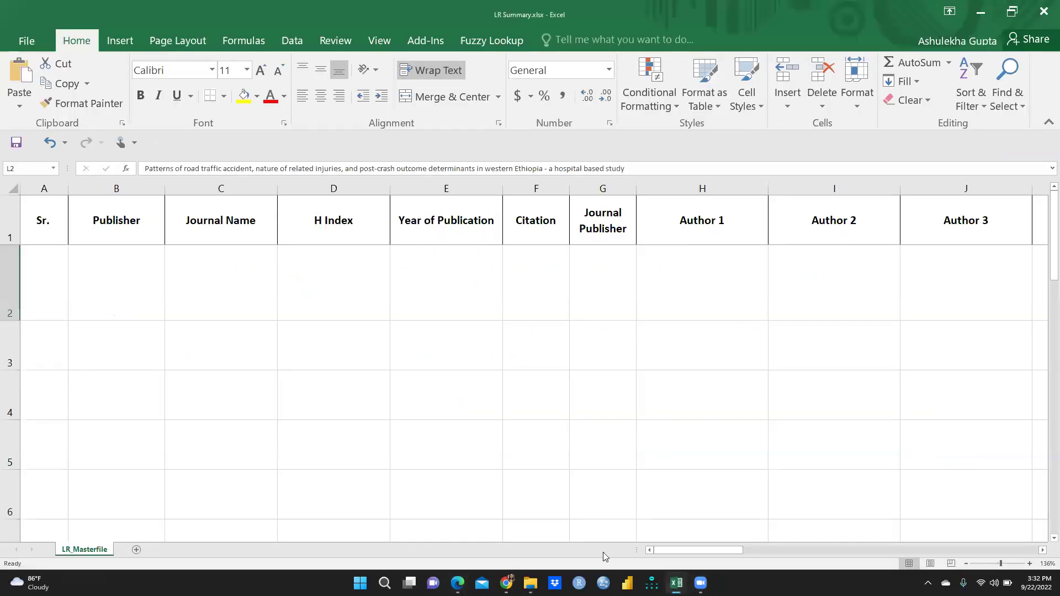
{"action": "left_click", "coordinate": [210, 248]}
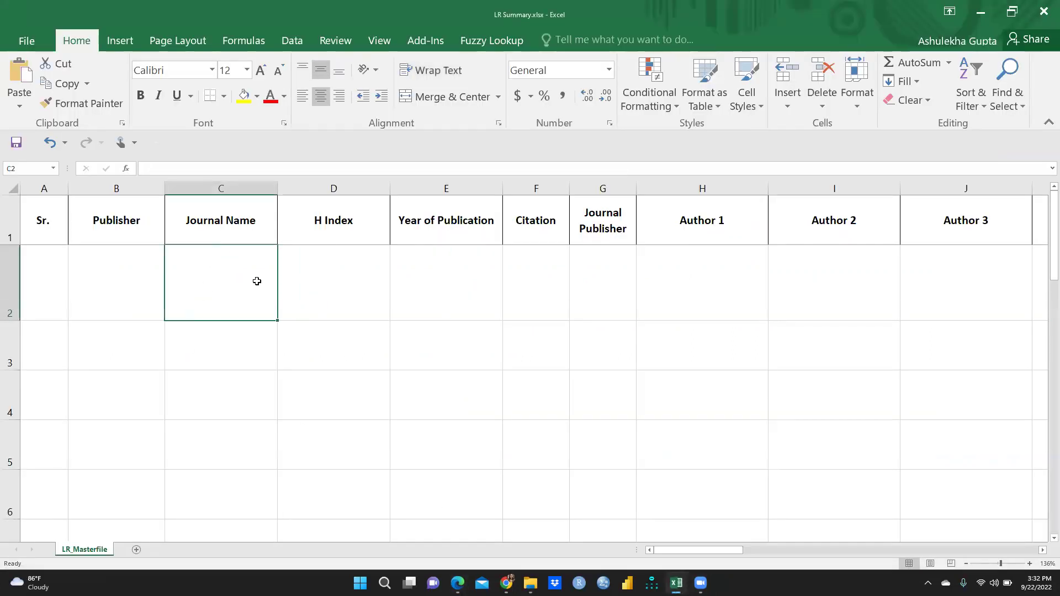
{"action": "type", "text": "AfJE"}
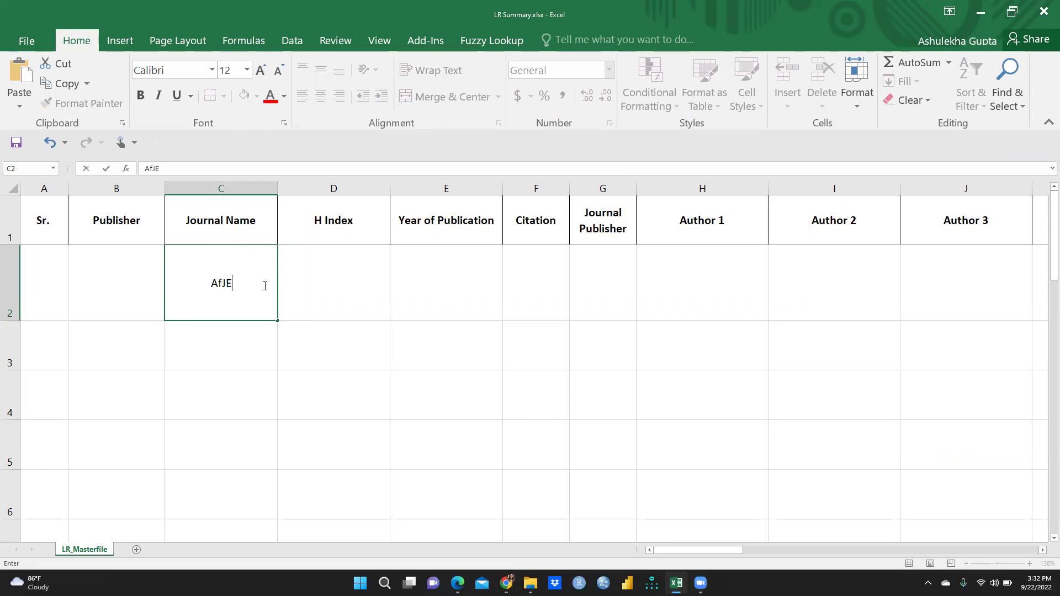
{"action": "type", "text": "M"}
{"action": "left_click", "coordinate": [110, 278]}
Step: Switch to the article PDF in Edge and copy the full keyword list from Road traffic accident to Western Ethiopia
{"action": "mouse_move", "coordinate": [676, 583]}
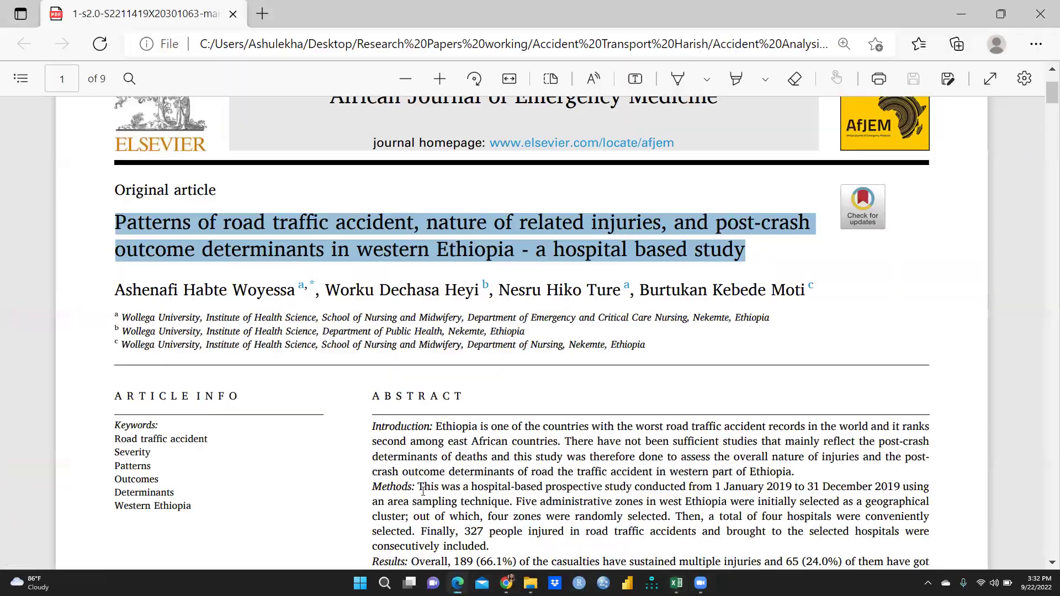
{"action": "left_click", "coordinate": [458, 583]}
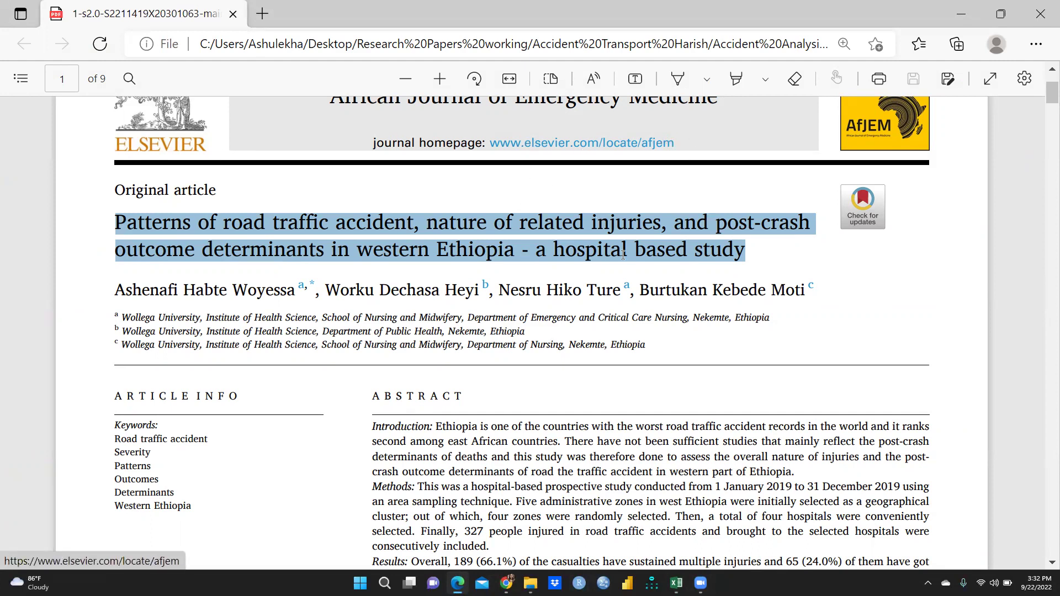
{"action": "scroll", "coordinate": [552, 293], "scroll_direction": "down", "scroll_amount": 3}
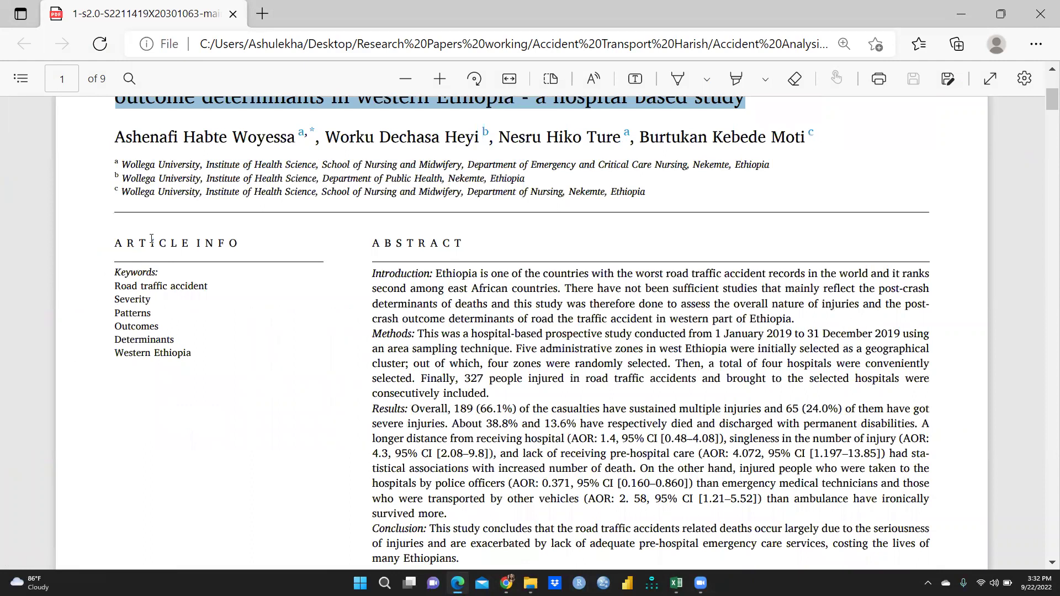
{"action": "left_click_drag", "start_coordinate": [117, 285], "coordinate": [219, 299]}
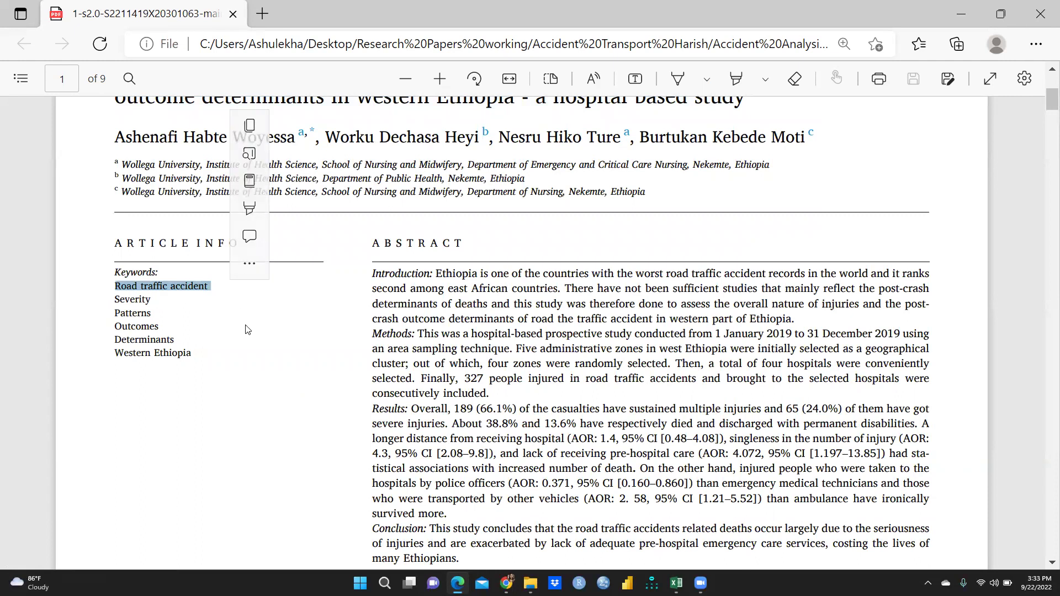
{"action": "scroll", "coordinate": [246, 330], "scroll_direction": "up", "scroll_amount": 1}
{"action": "scroll", "coordinate": [247, 330], "scroll_direction": "up", "scroll_amount": 2}
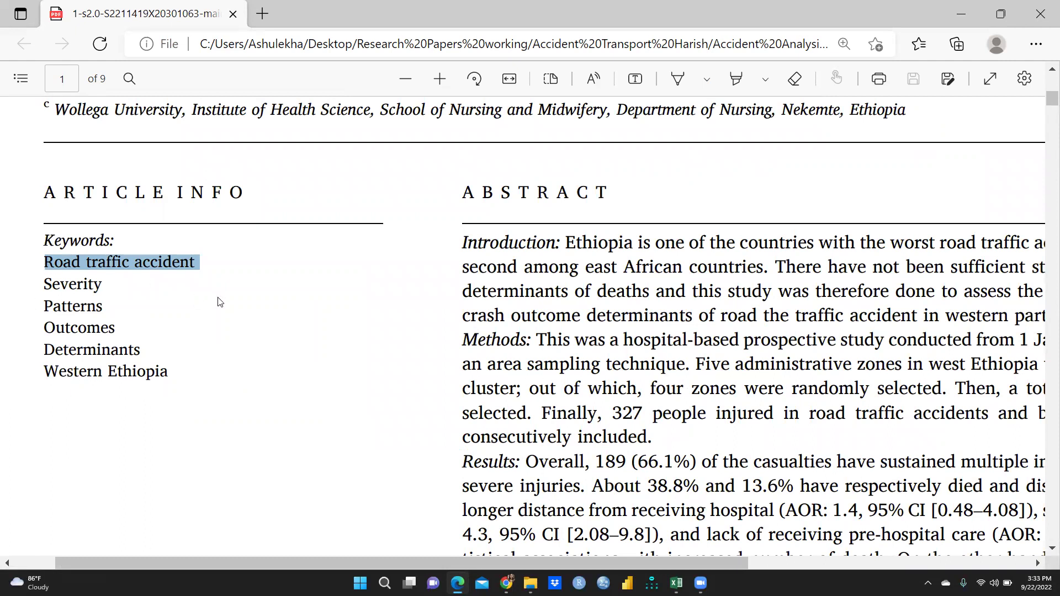
{"action": "left_click_drag", "start_coordinate": [48, 262], "coordinate": [179, 367]}
{"action": "right_click", "coordinate": [92, 308]}
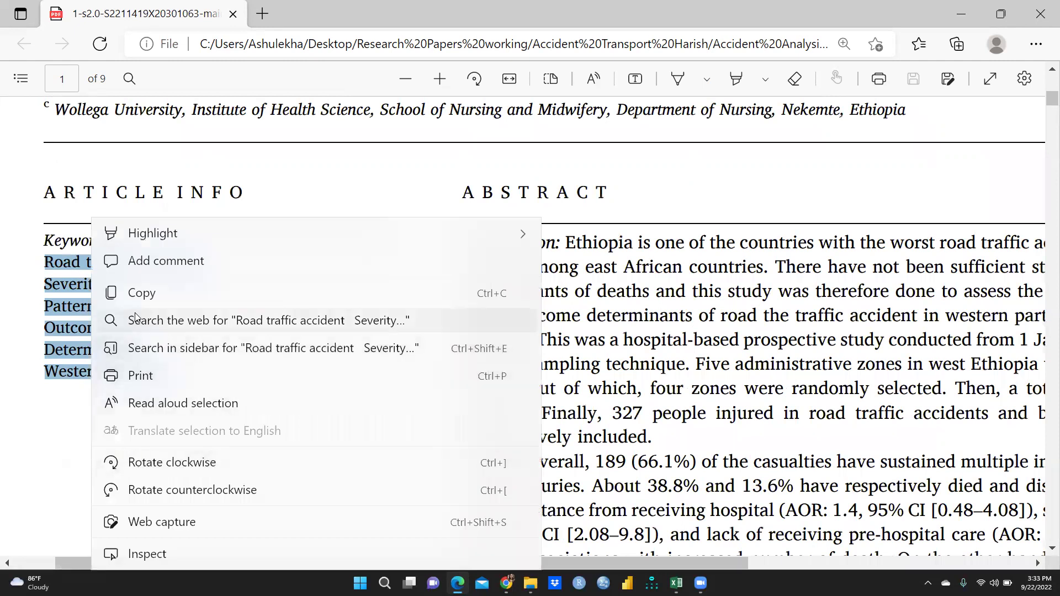
{"action": "left_click", "coordinate": [143, 293]}
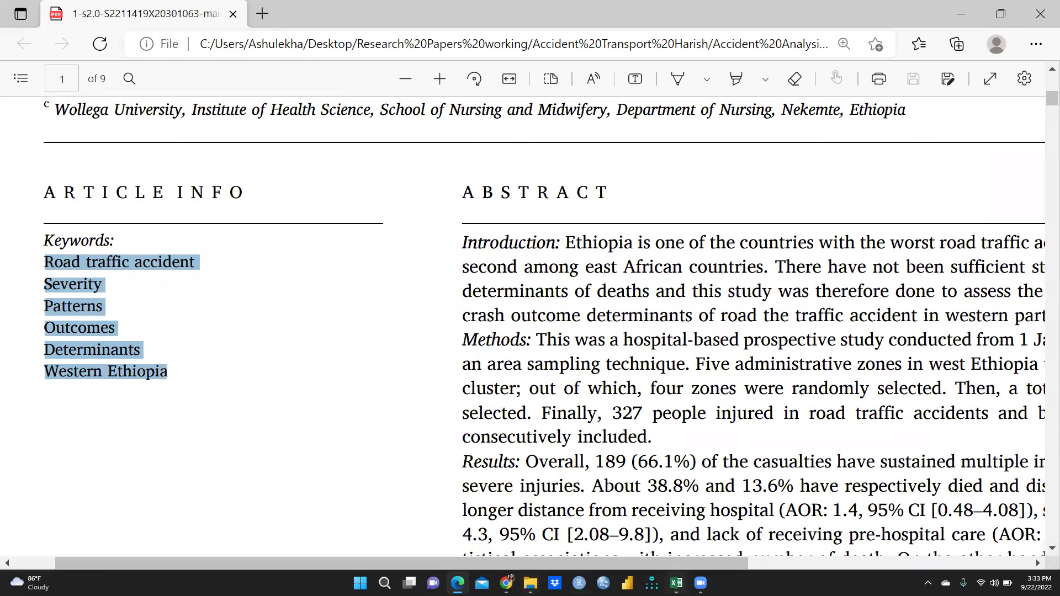
Step: Switch to the Excel sheet, paste the article's keywords under Keywords in cell M2, and wrap the cell's text
{"action": "left_click", "coordinate": [676, 583]}
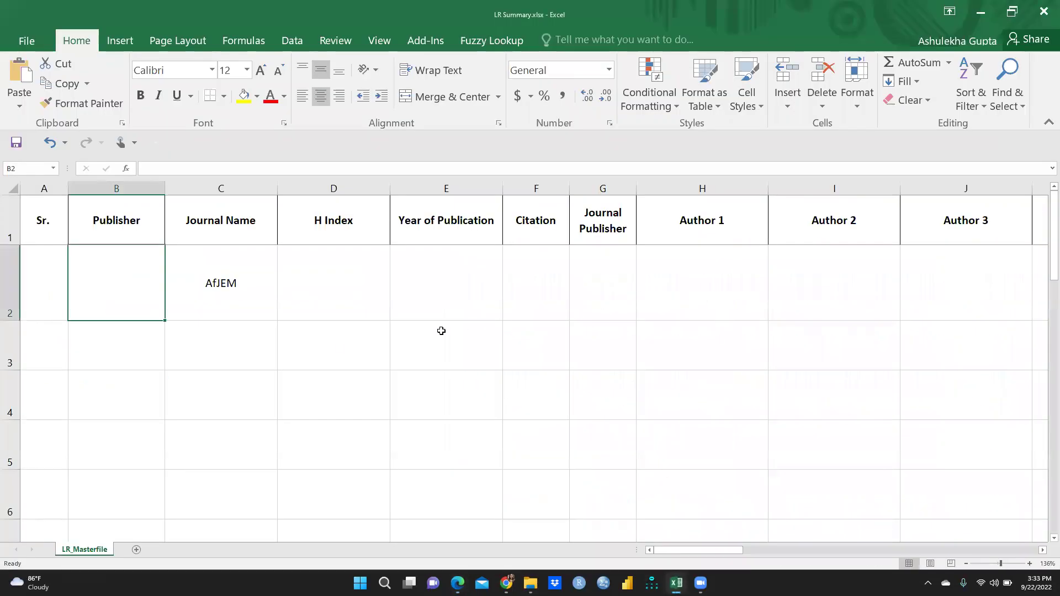
{"action": "left_click_drag", "start_coordinate": [688, 554], "coordinate": [814, 552]}
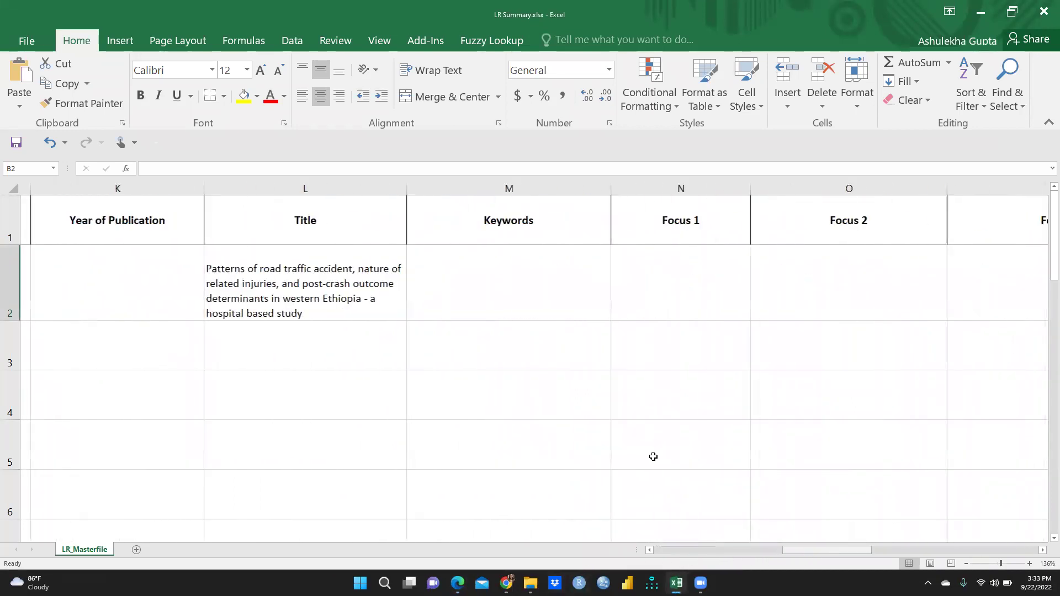
{"action": "left_click", "coordinate": [483, 271]}
{"action": "right_click", "coordinate": [484, 271]}
{"action": "left_click", "coordinate": [523, 319]}
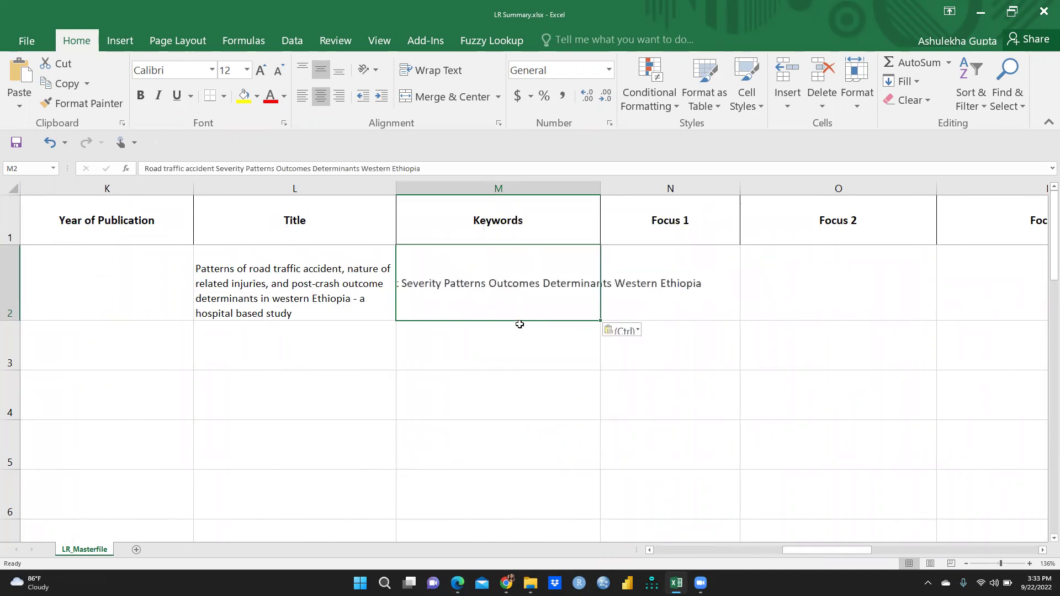
{"action": "left_click", "coordinate": [415, 73]}
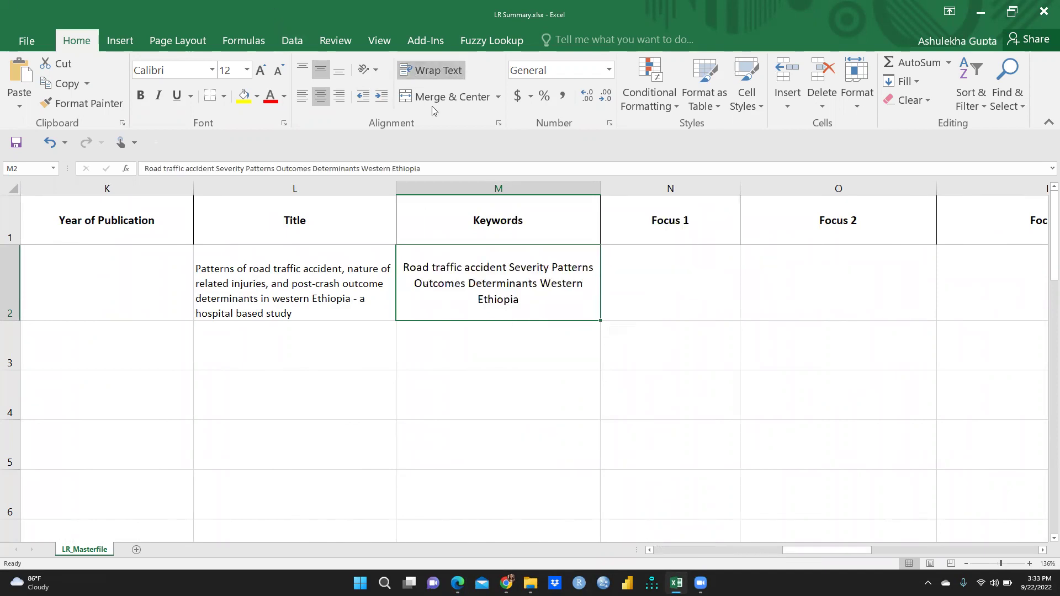
{"action": "left_click", "coordinate": [270, 308]}
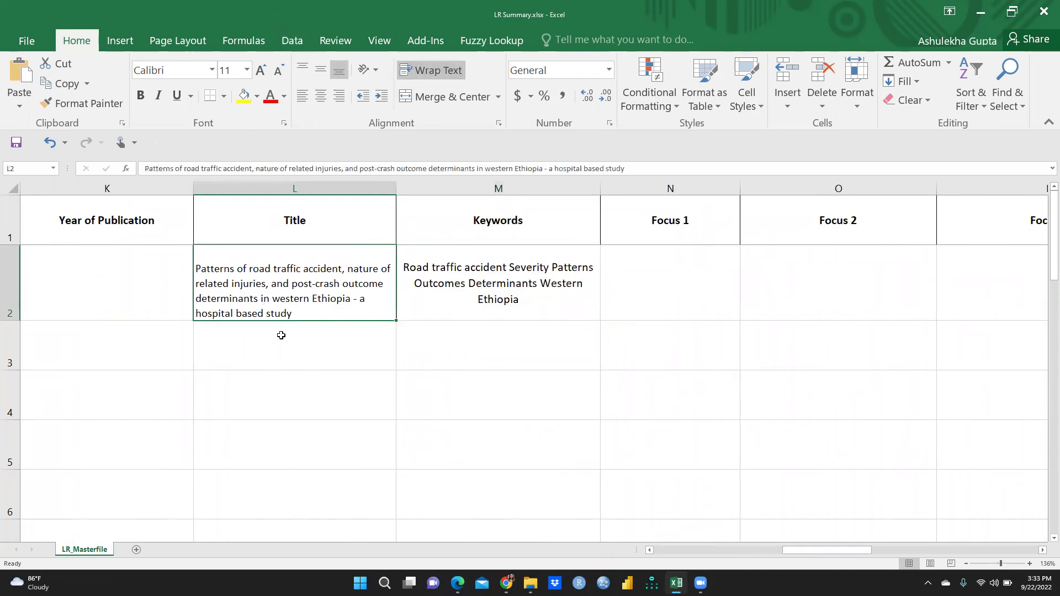
Step: Select the row 2 cell under Author 1, and copy the first author's name from the article PDF in Edge
{"action": "left_click_drag", "start_coordinate": [795, 550], "coordinate": [637, 569]}
{"action": "left_click", "coordinate": [695, 267]}
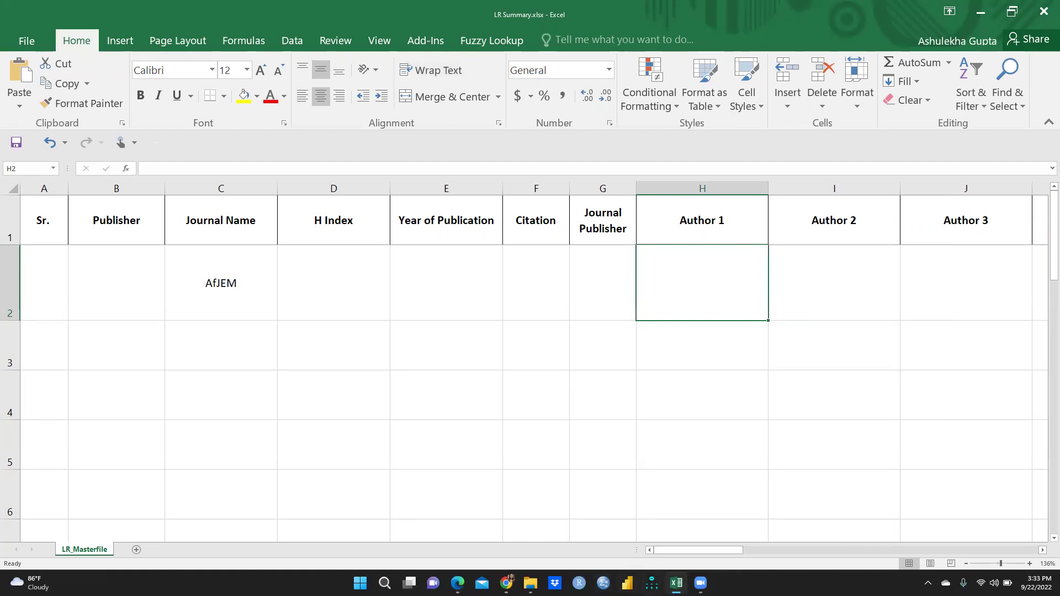
{"action": "left_click", "coordinate": [458, 584]}
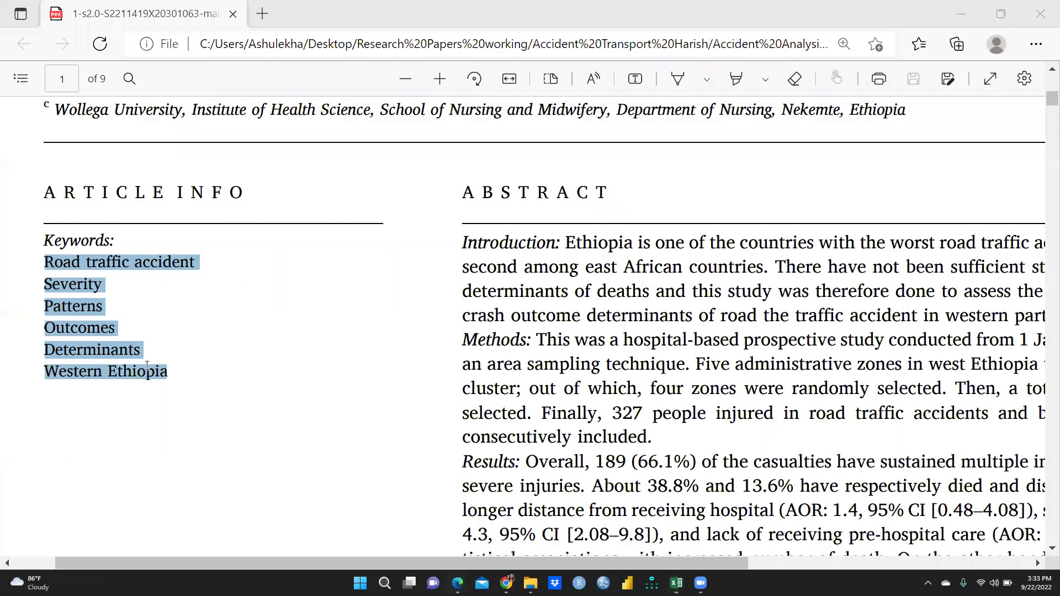
{"action": "scroll", "coordinate": [361, 355], "scroll_direction": "up", "scroll_amount": 5}
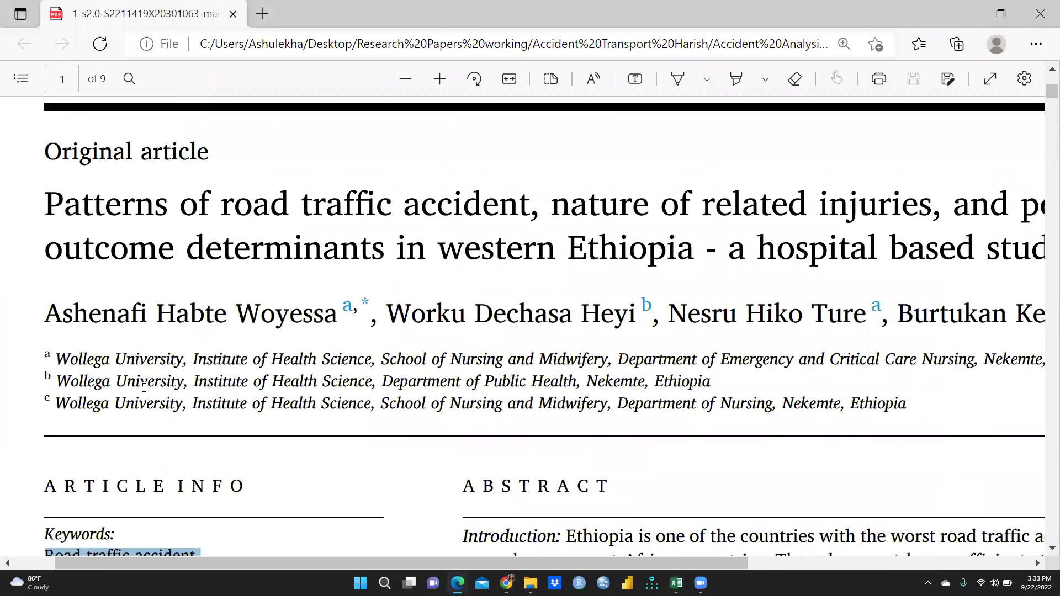
{"action": "left_click_drag", "start_coordinate": [49, 315], "coordinate": [334, 322]}
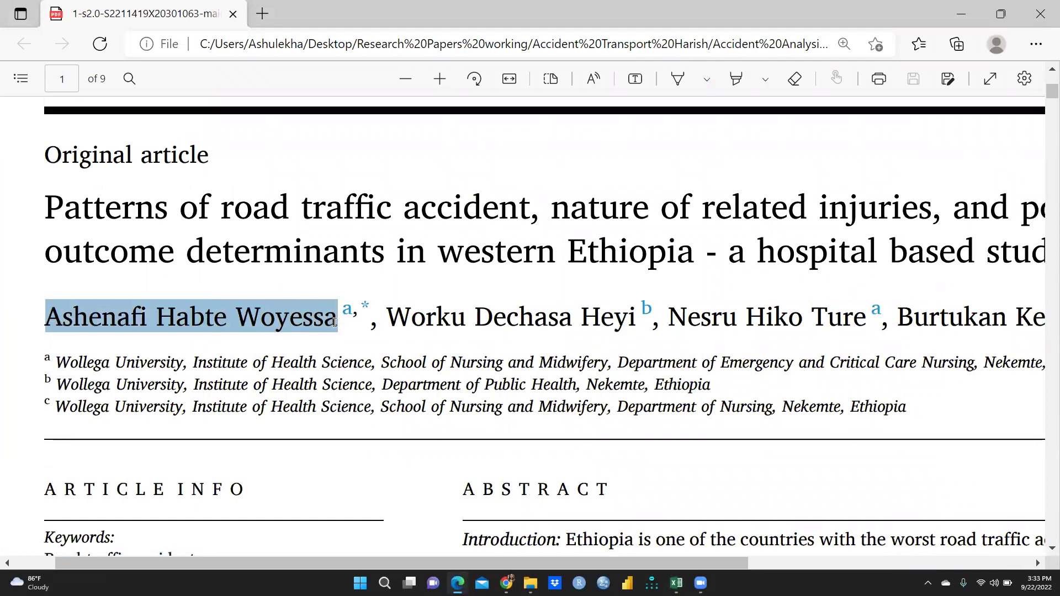
{"action": "right_click", "coordinate": [266, 323]}
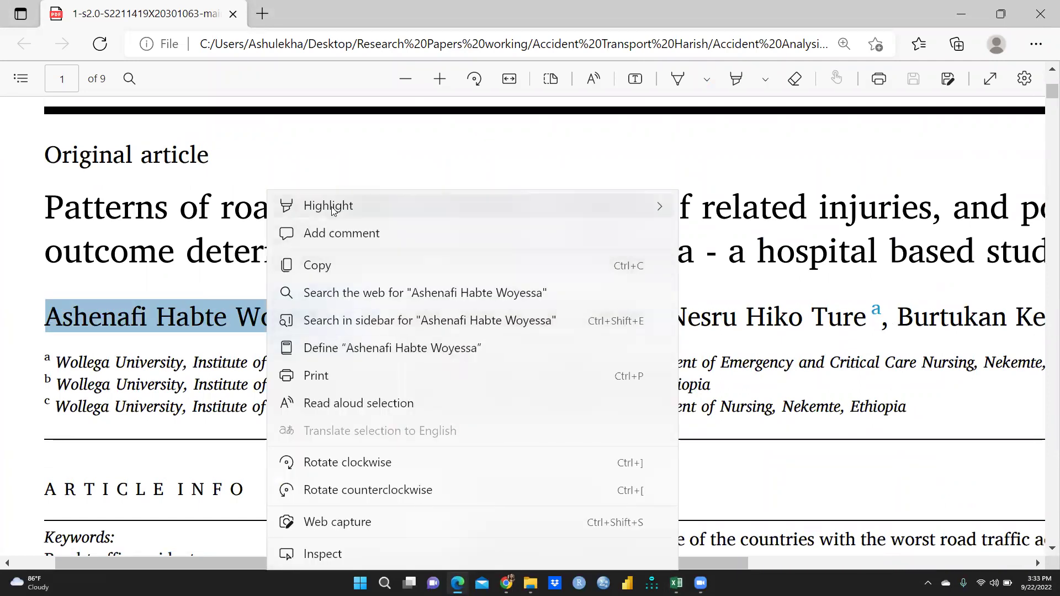
{"action": "left_click", "coordinate": [319, 267]}
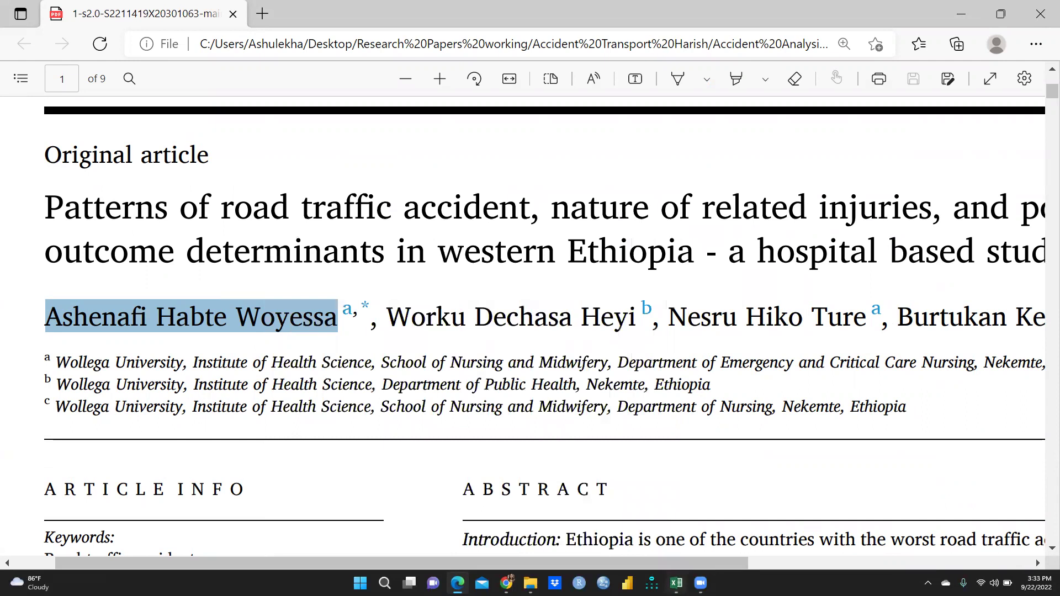
Step: Switch to the Excel sheet and paste the first author's name under Author 1 in cell H2
{"action": "left_click", "coordinate": [676, 583]}
{"action": "right_click", "coordinate": [702, 289]}
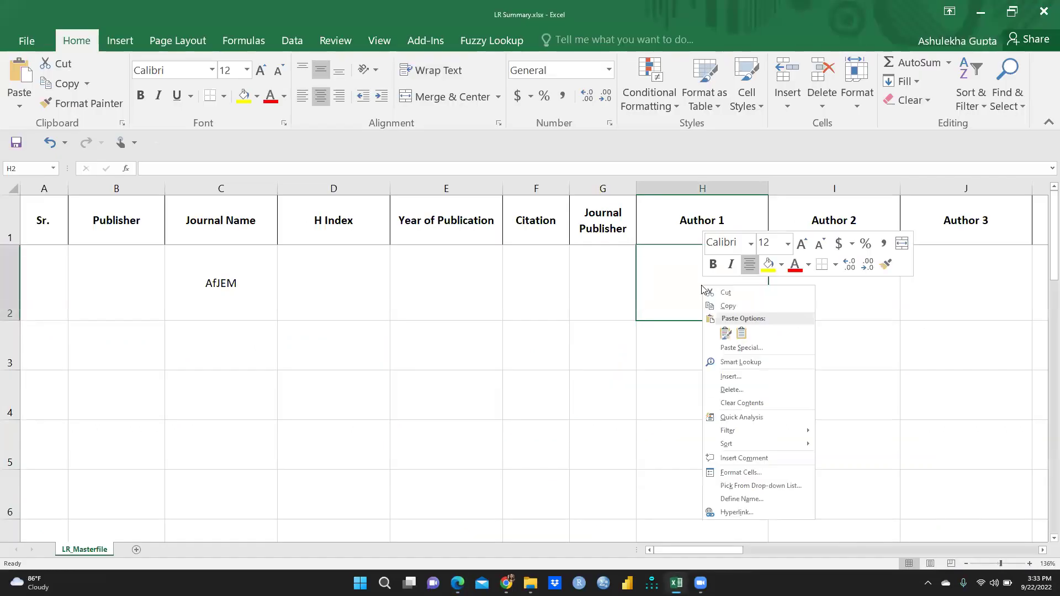
{"action": "left_click", "coordinate": [725, 333]}
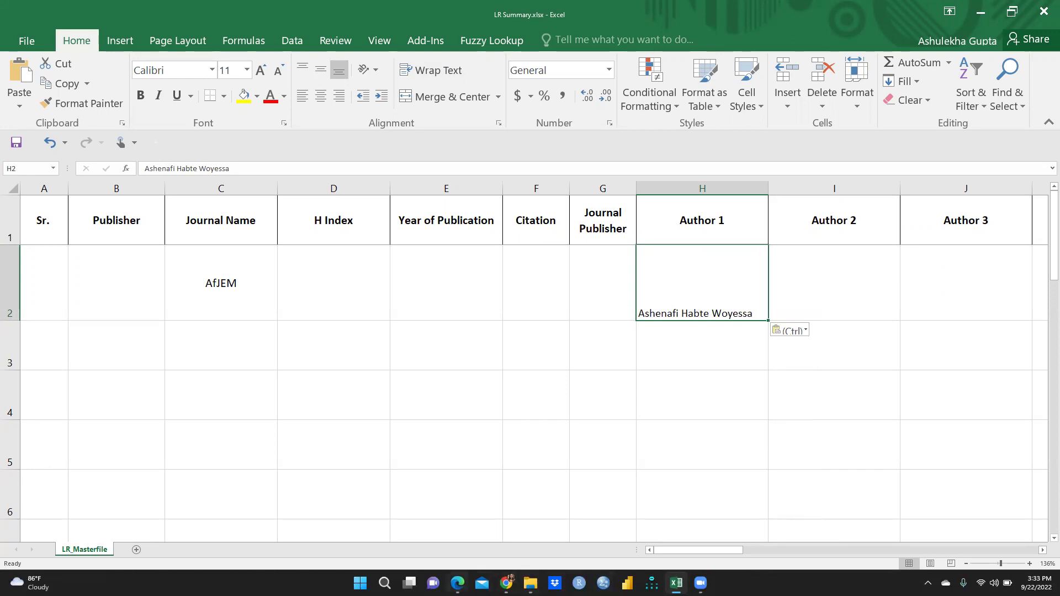
Step: Switch to the article PDF in Edge and examine the first page's journal header, authors, abstract and publication details down to the DOI
{"action": "left_click", "coordinate": [458, 583]}
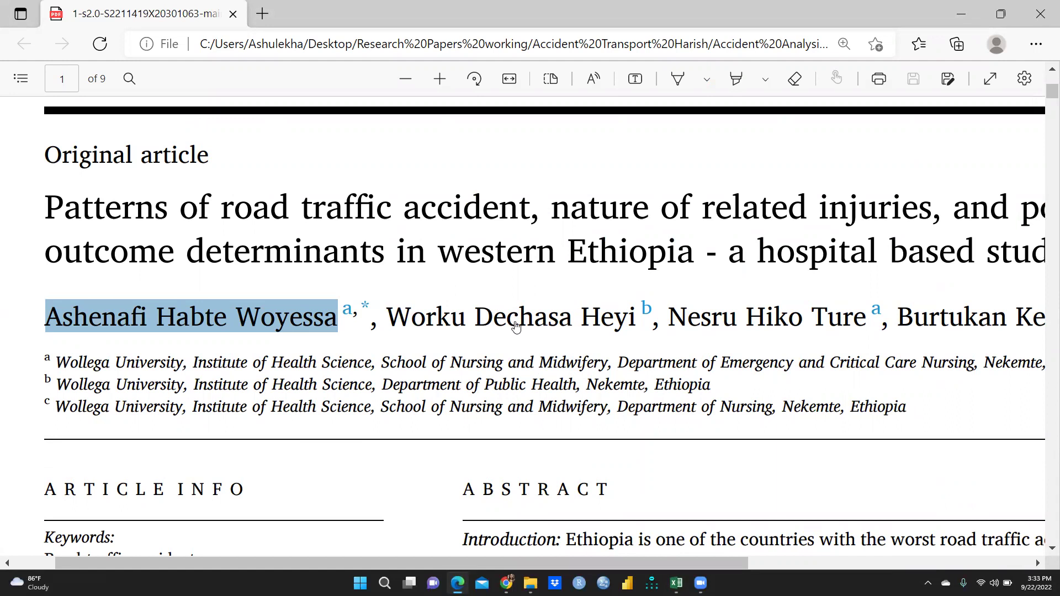
{"action": "scroll", "coordinate": [601, 324], "scroll_direction": "up", "scroll_amount": 5}
{"action": "scroll", "coordinate": [560, 414], "scroll_direction": "down", "scroll_amount": 3}
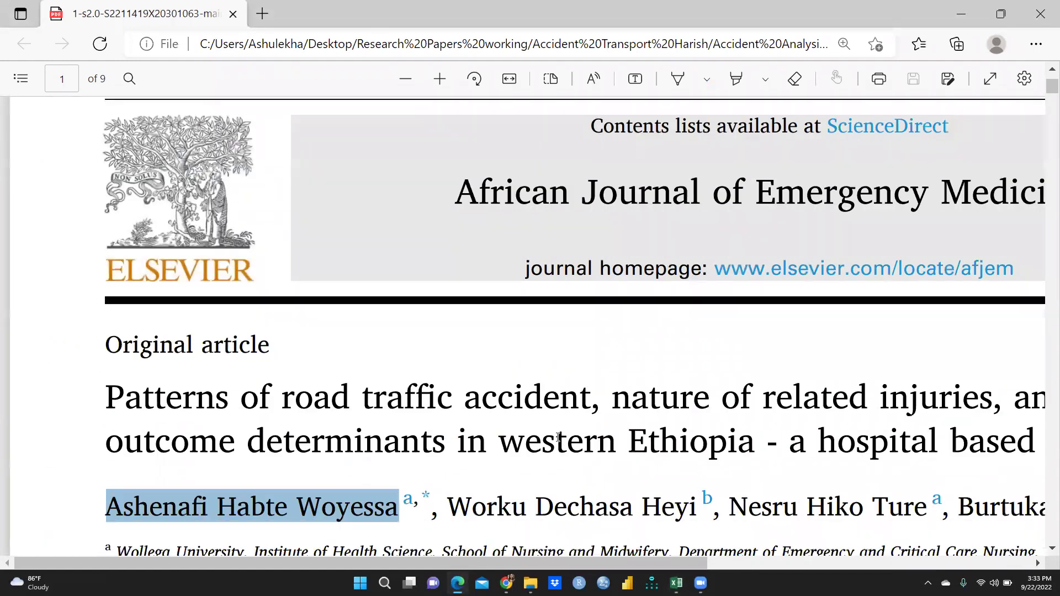
{"action": "scroll", "coordinate": [478, 379], "scroll_direction": "down", "scroll_amount": 3}
{"action": "scroll", "coordinate": [454, 393], "scroll_direction": "up", "scroll_amount": 6}
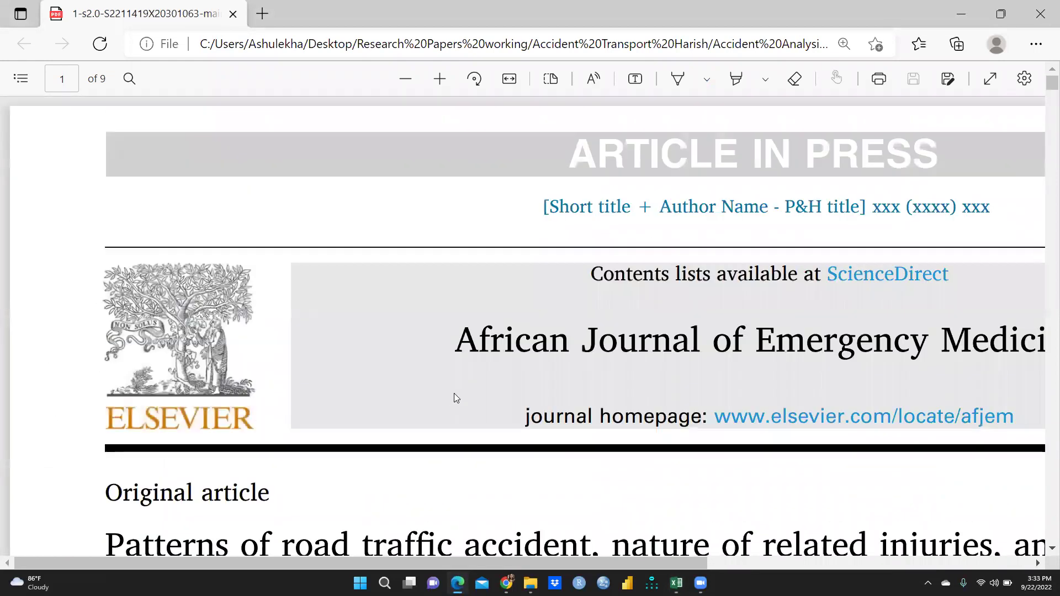
{"action": "scroll", "coordinate": [513, 389], "scroll_direction": "down", "scroll_amount": 7}
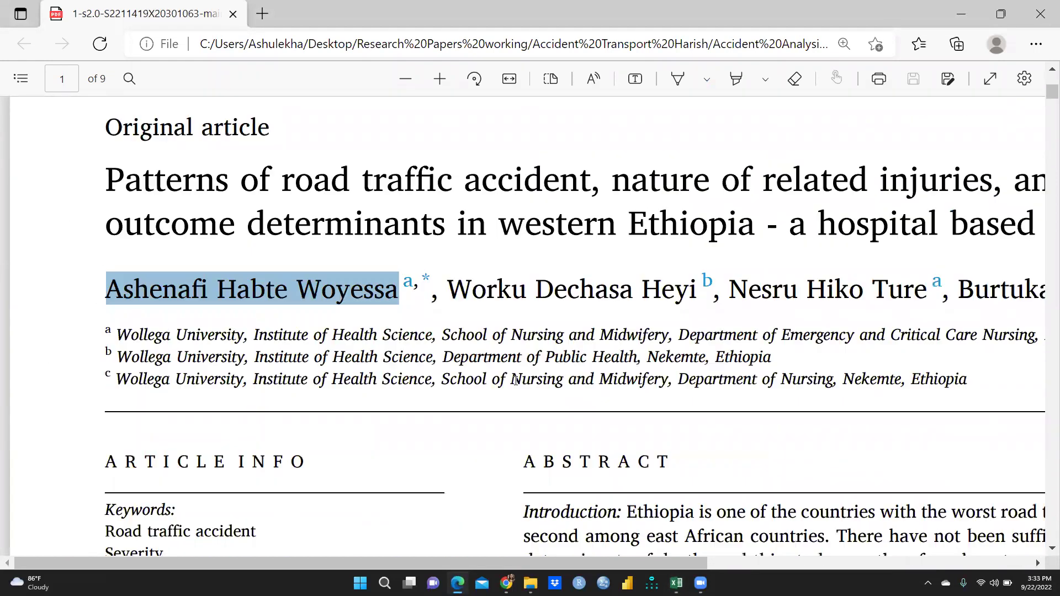
{"action": "left_click", "coordinate": [393, 443]}
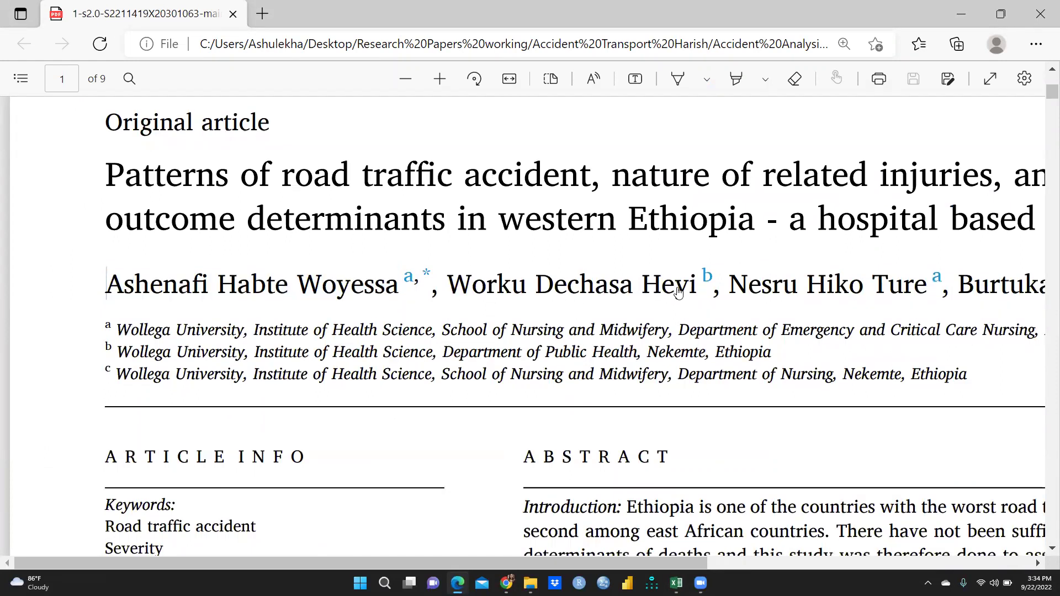
{"action": "scroll", "coordinate": [690, 293], "scroll_direction": "up", "scroll_amount": 6}
{"action": "scroll", "coordinate": [694, 335], "scroll_direction": "down", "scroll_amount": 4}
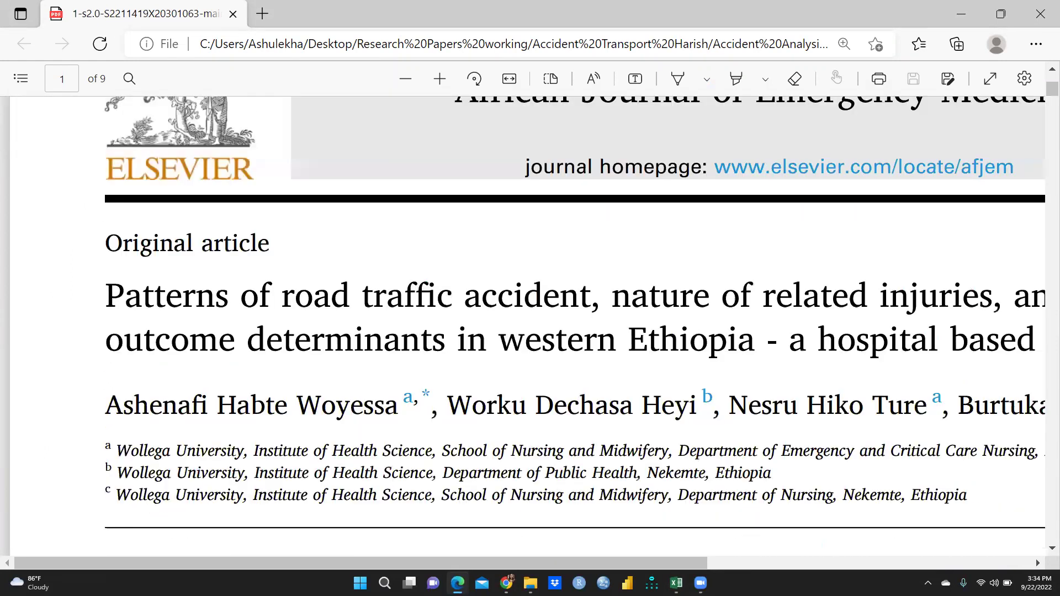
{"action": "scroll", "coordinate": [694, 335], "scroll_direction": "down", "scroll_amount": 3, "text": "ctrl"}
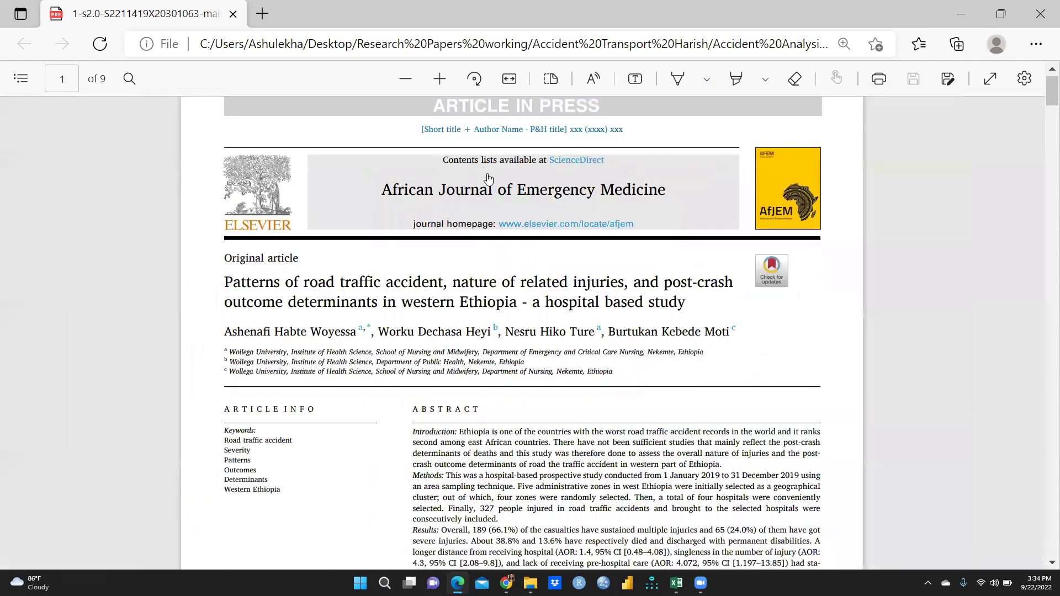
{"action": "scroll", "coordinate": [486, 182], "scroll_direction": "down", "scroll_amount": 3}
{"action": "scroll", "coordinate": [477, 246], "scroll_direction": "up", "scroll_amount": 3}
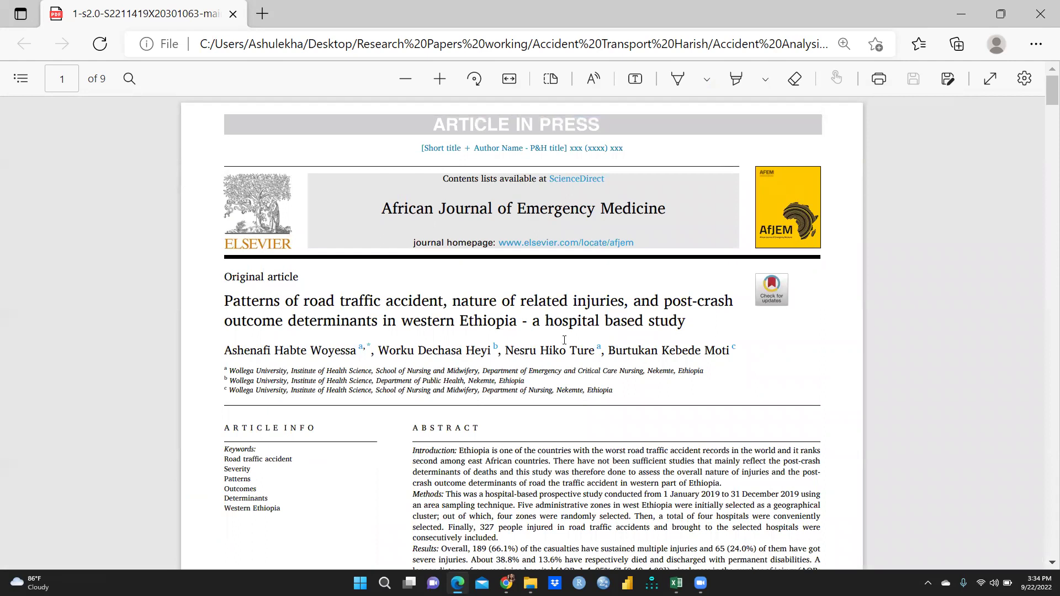
{"action": "scroll", "coordinate": [566, 340], "scroll_direction": "down", "scroll_amount": 5}
{"action": "scroll", "coordinate": [582, 342], "scroll_direction": "up", "scroll_amount": 5}
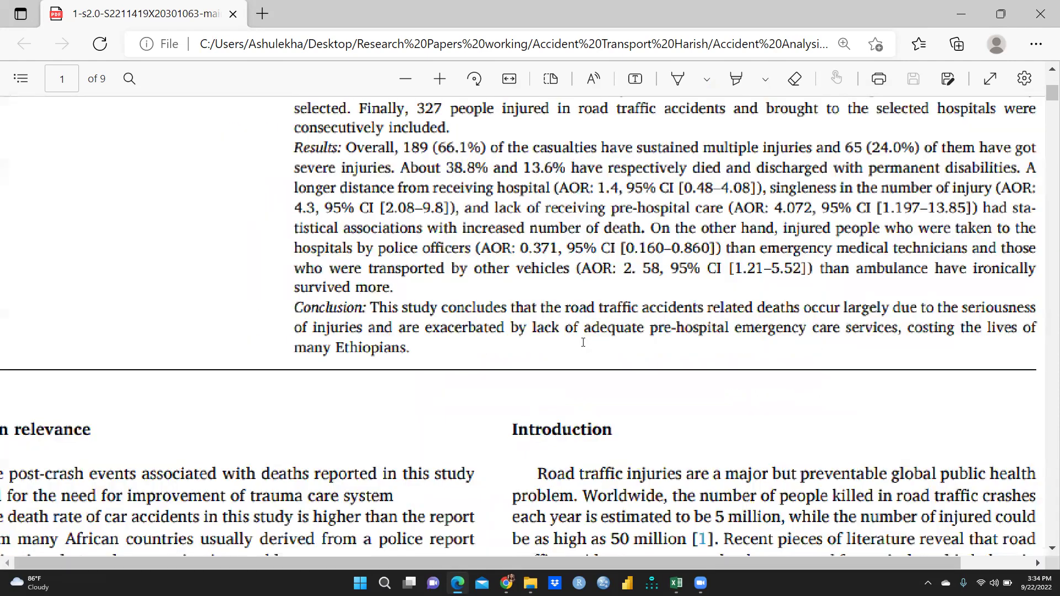
{"action": "scroll", "coordinate": [663, 320], "scroll_direction": "up", "scroll_amount": 1}
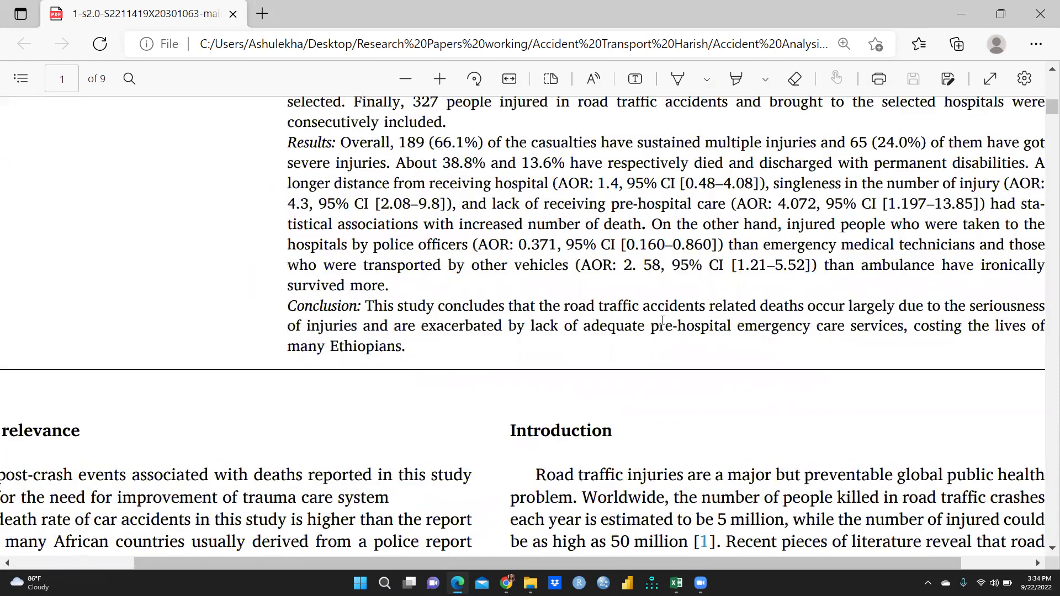
{"action": "scroll", "coordinate": [605, 345], "scroll_direction": "down", "scroll_amount": 2}
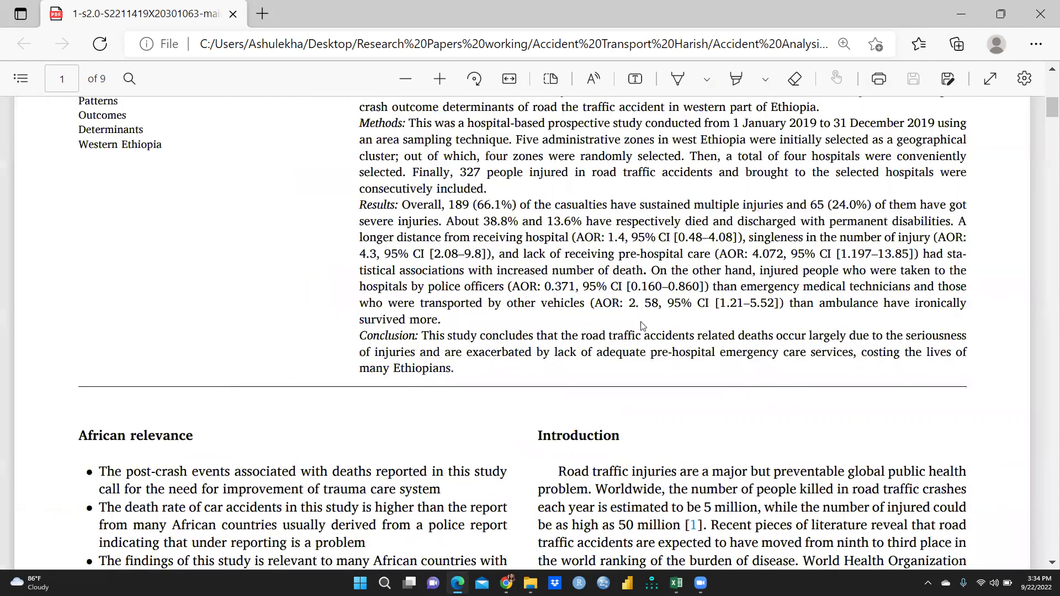
{"action": "scroll", "coordinate": [697, 385], "scroll_direction": "down", "scroll_amount": 4}
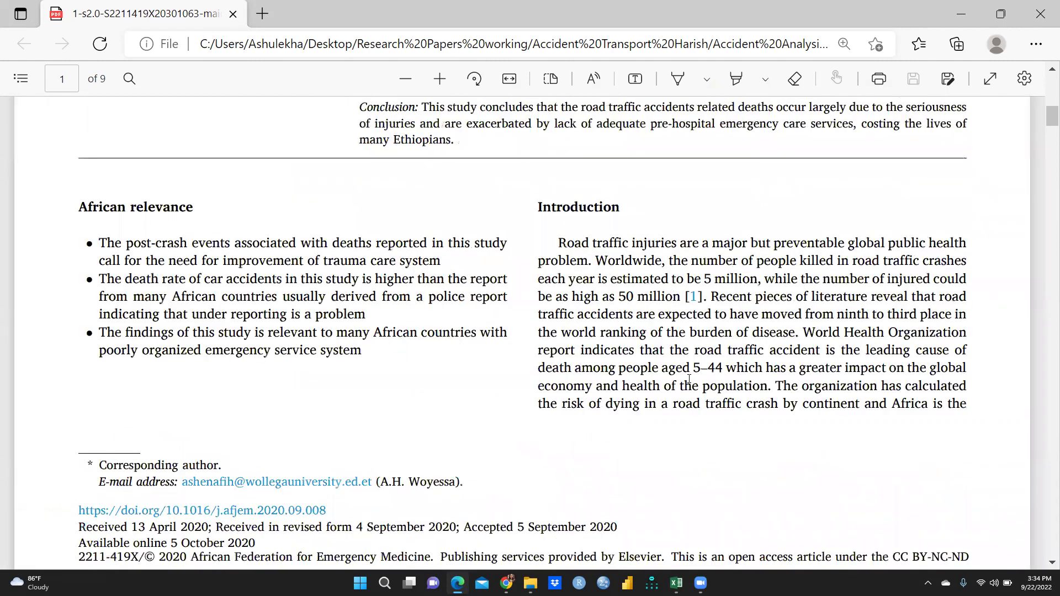
{"action": "scroll", "coordinate": [679, 381], "scroll_direction": "down", "scroll_amount": 8}
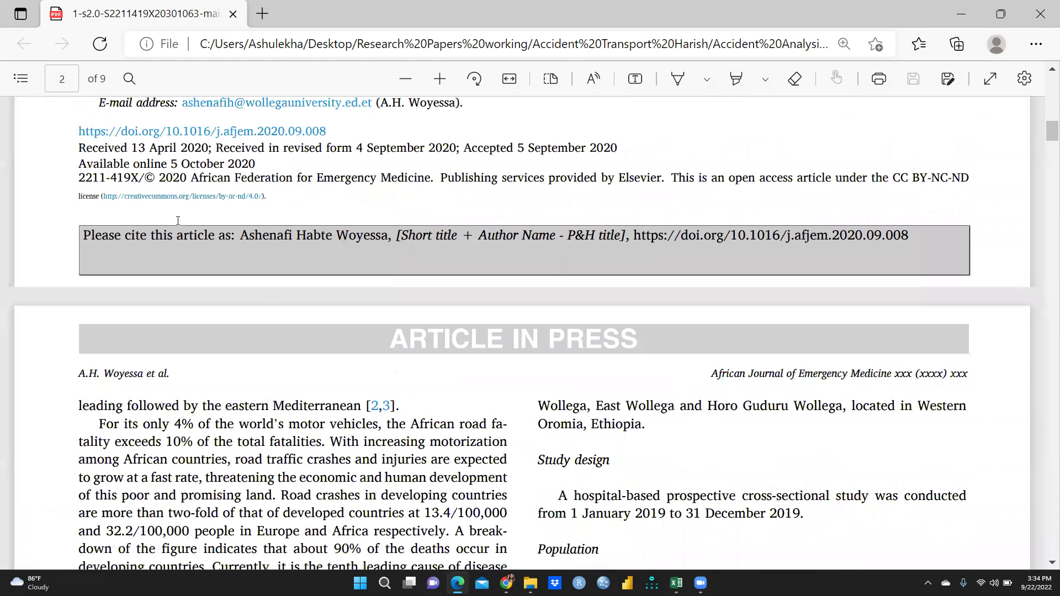
{"action": "scroll", "coordinate": [176, 221], "scroll_direction": "up", "scroll_amount": 3}
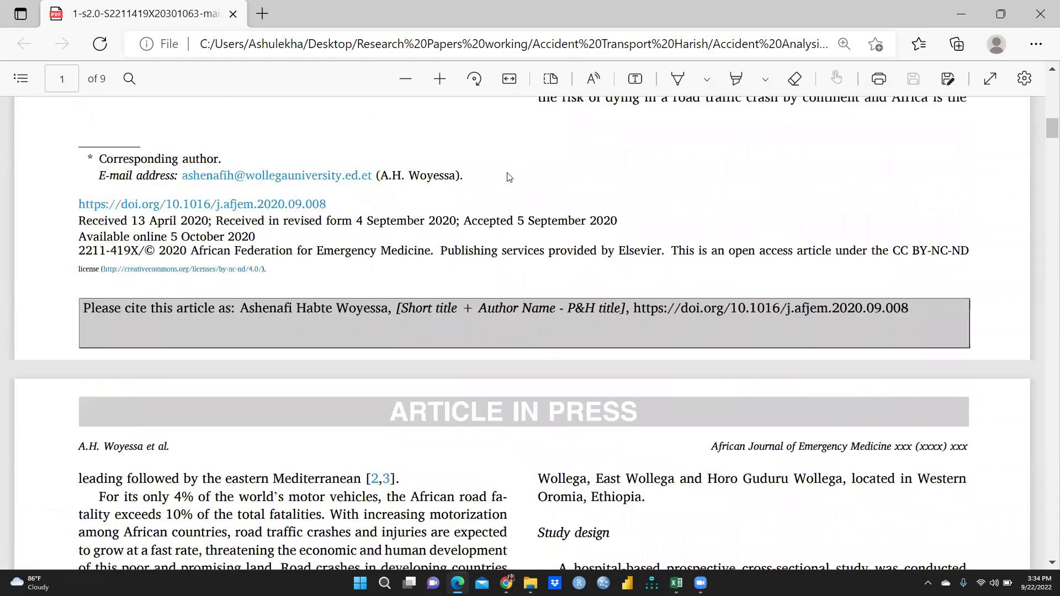
Step: Copy the DOI number 10.1016/j.afjem.2020.09.008, without the web address prefix, from the article's first page
{"action": "left_click_drag", "start_coordinate": [331, 205], "coordinate": [168, 211]}
{"action": "left_click", "coordinate": [332, 176]}
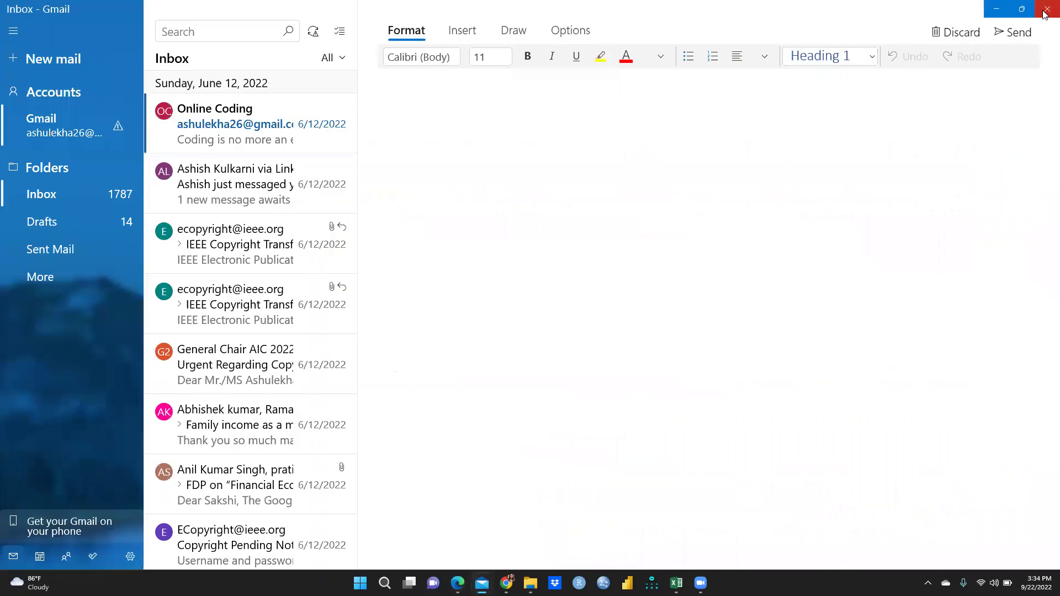
{"action": "left_click", "coordinate": [1046, 8]}
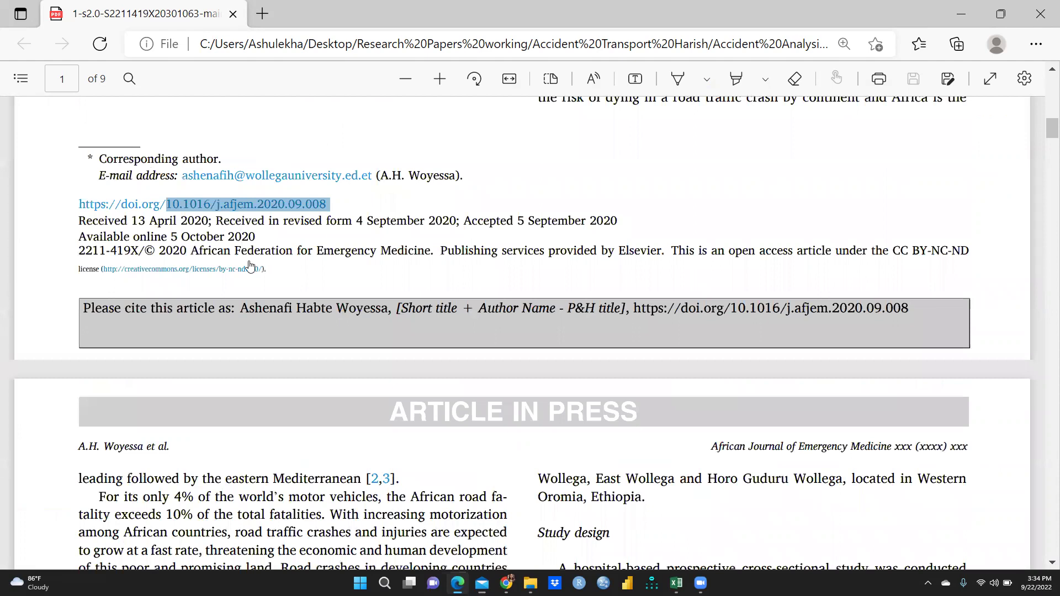
{"action": "right_click", "coordinate": [304, 206]}
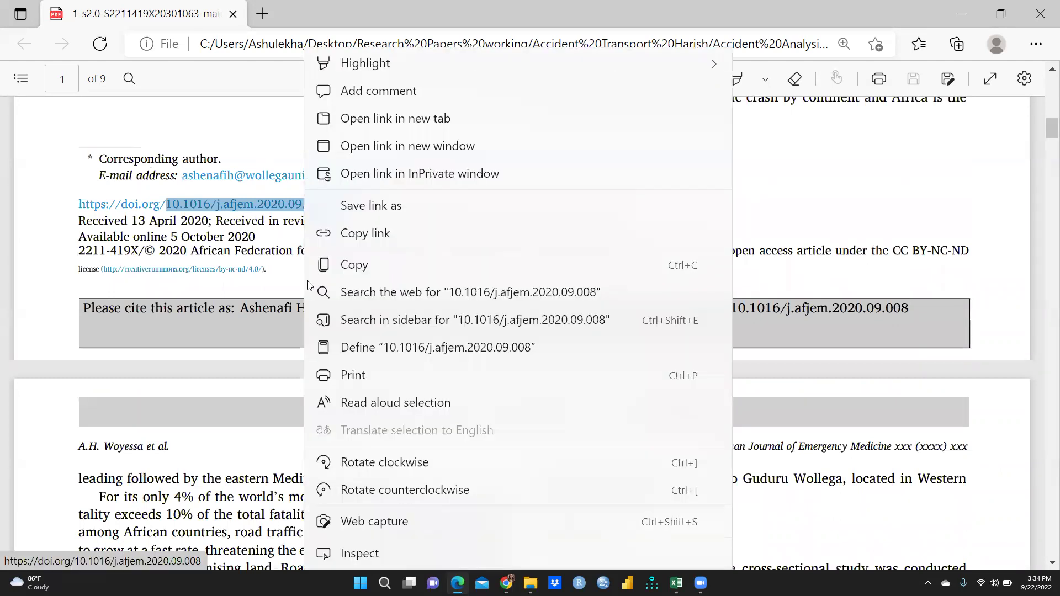
{"action": "left_click", "coordinate": [354, 266]}
Step: Switch to the Excel sheet and add the column heading doi in cell AD1, next to Bibliography
{"action": "left_click", "coordinate": [678, 581]}
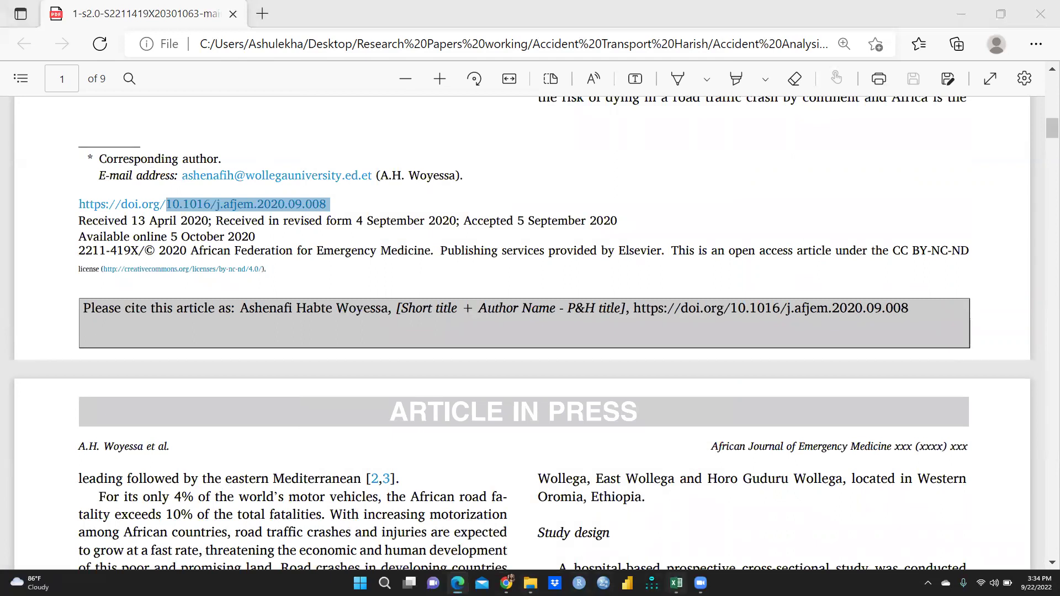
{"action": "left_click_drag", "start_coordinate": [687, 550], "coordinate": [999, 541]}
{"action": "left_click", "coordinate": [869, 219]}
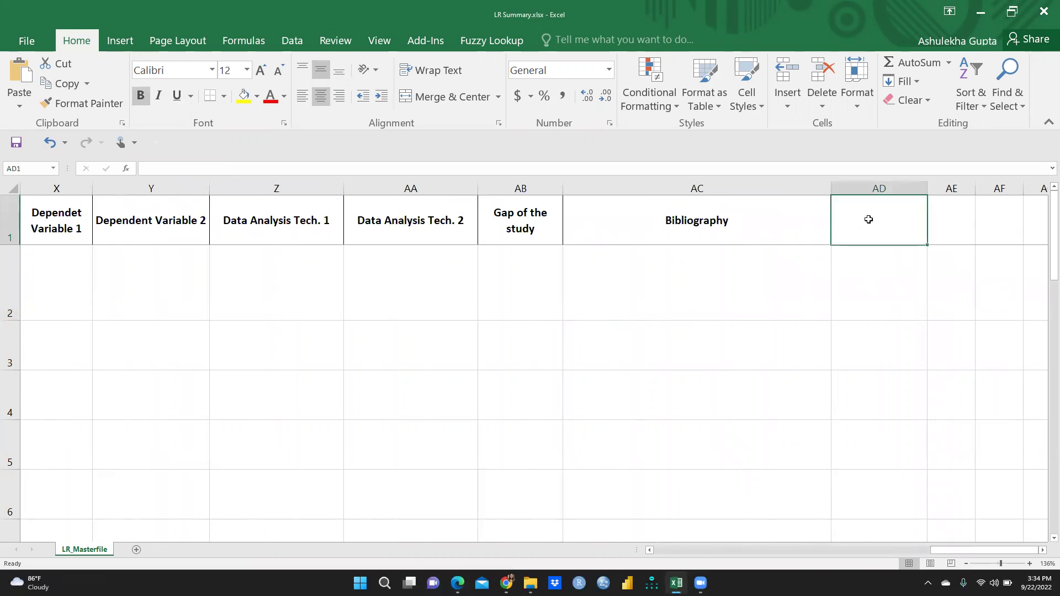
{"action": "type", "text": "doi"}
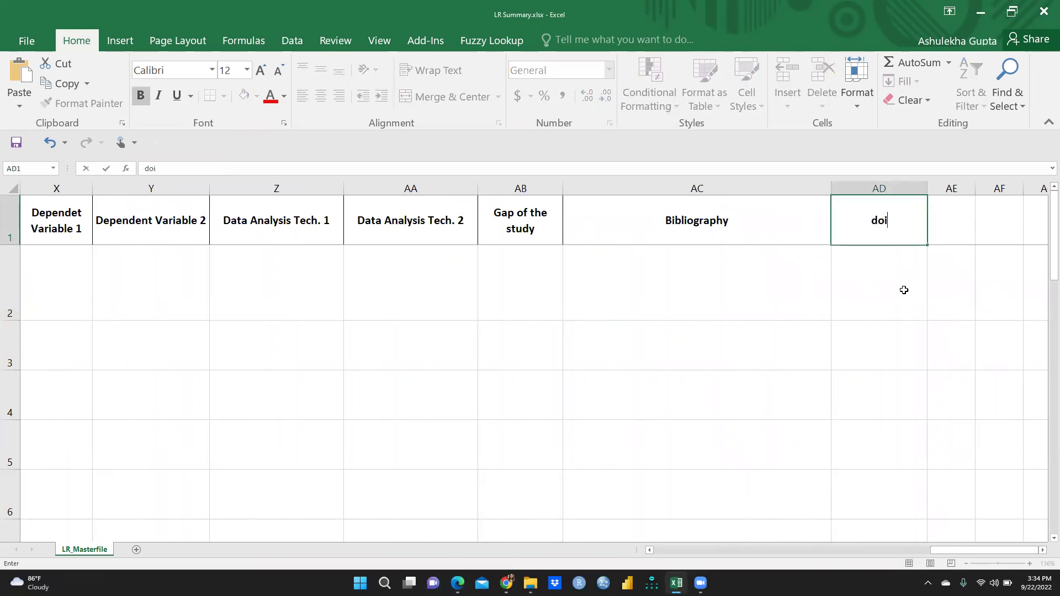
Step: Paste the copied DOI number under doi in cell AD2 and widen column AD to fit it
{"action": "left_click", "coordinate": [890, 279]}
{"action": "right_click", "coordinate": [890, 280]}
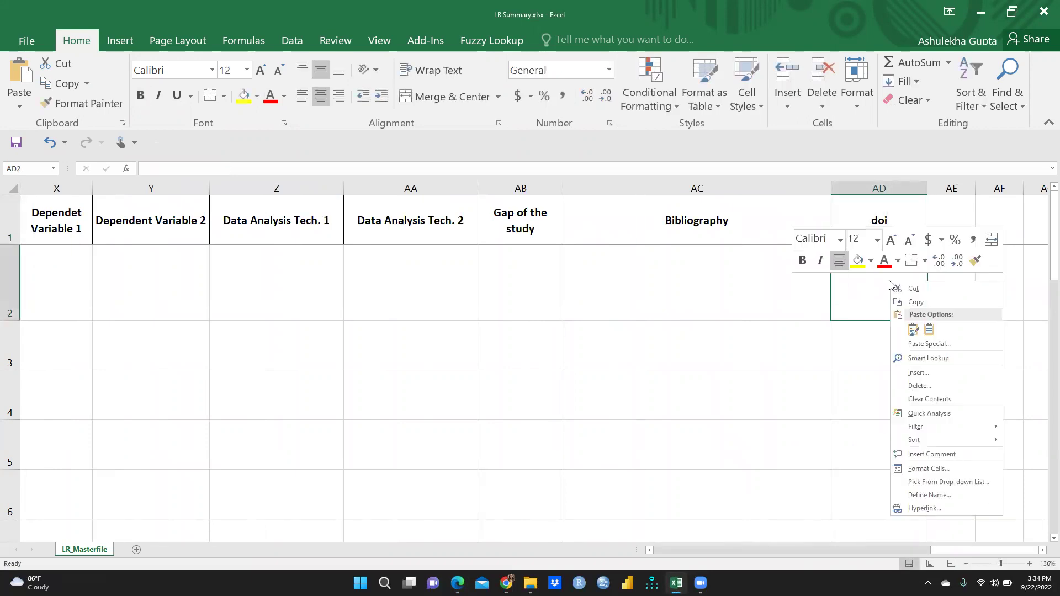
{"action": "left_click", "coordinate": [913, 329]}
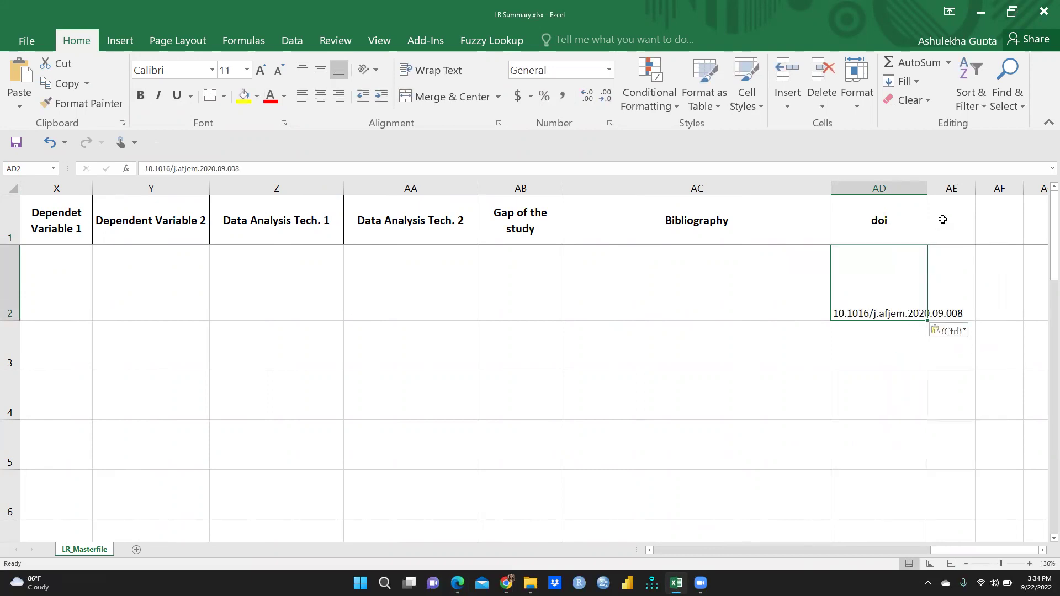
{"action": "left_click_drag", "start_coordinate": [927, 189], "coordinate": [996, 202]}
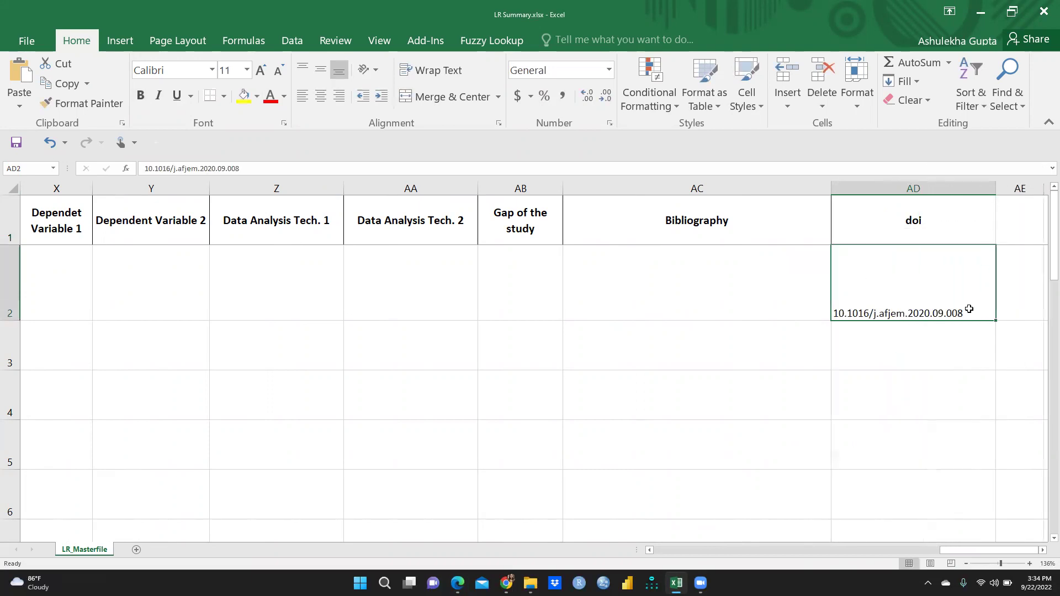
{"action": "double_click", "coordinate": [970, 310]}
{"action": "key", "text": "Return"}
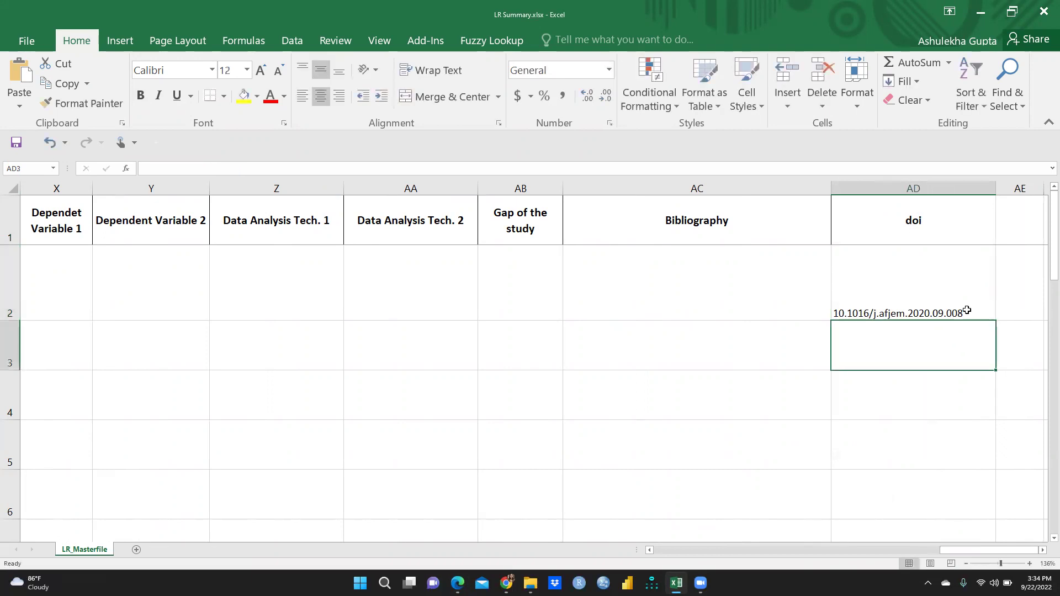
{"action": "left_click", "coordinate": [911, 303]}
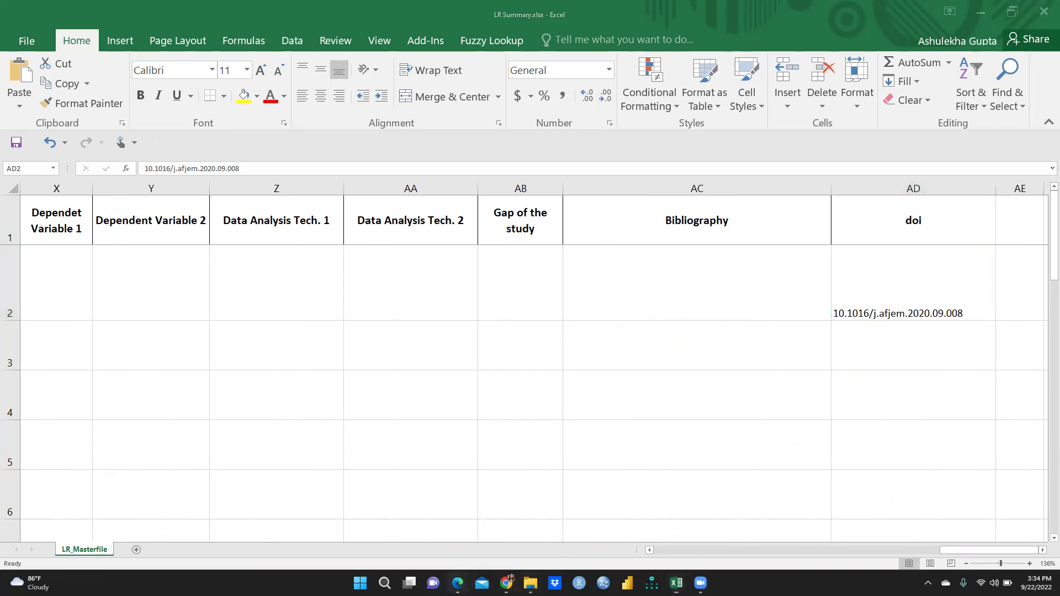
Step: Switch to the article PDF in Edge and read page 2's study design, population, sampling, inclusion and exclusion criteria, and data collection techniques
{"action": "left_click", "coordinate": [458, 583]}
{"action": "scroll", "coordinate": [466, 394], "scroll_direction": "down", "scroll_amount": 3}
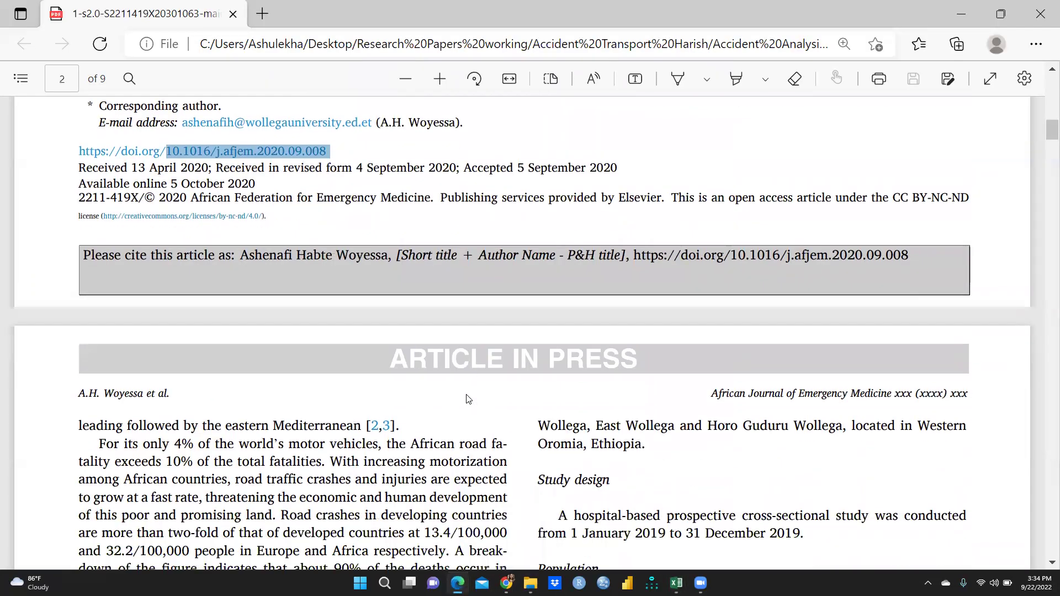
{"action": "scroll", "coordinate": [338, 353], "scroll_direction": "down", "scroll_amount": 3}
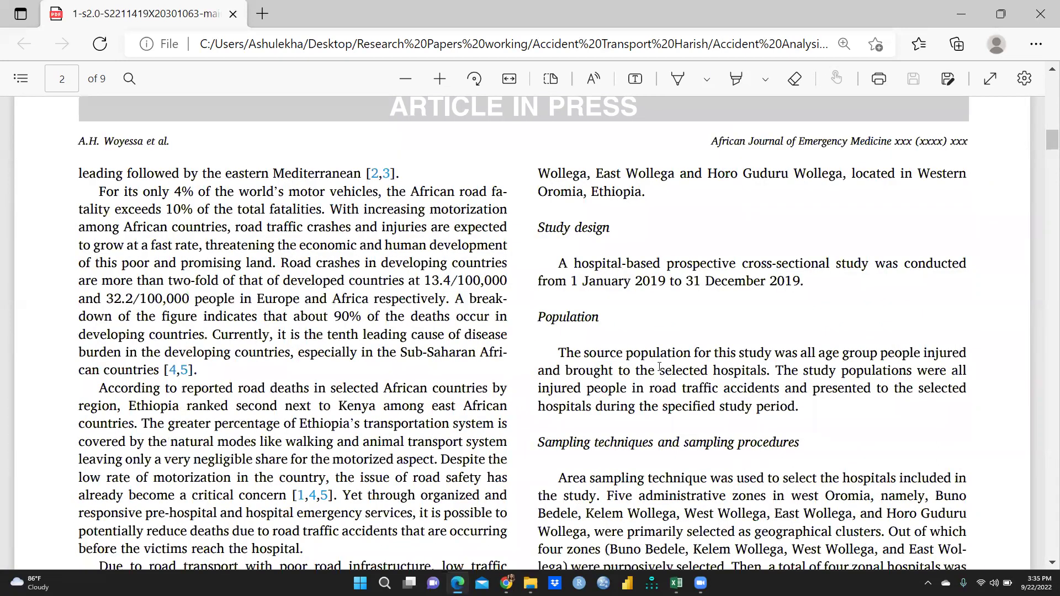
{"action": "scroll", "coordinate": [806, 283], "scroll_direction": "down", "scroll_amount": 3}
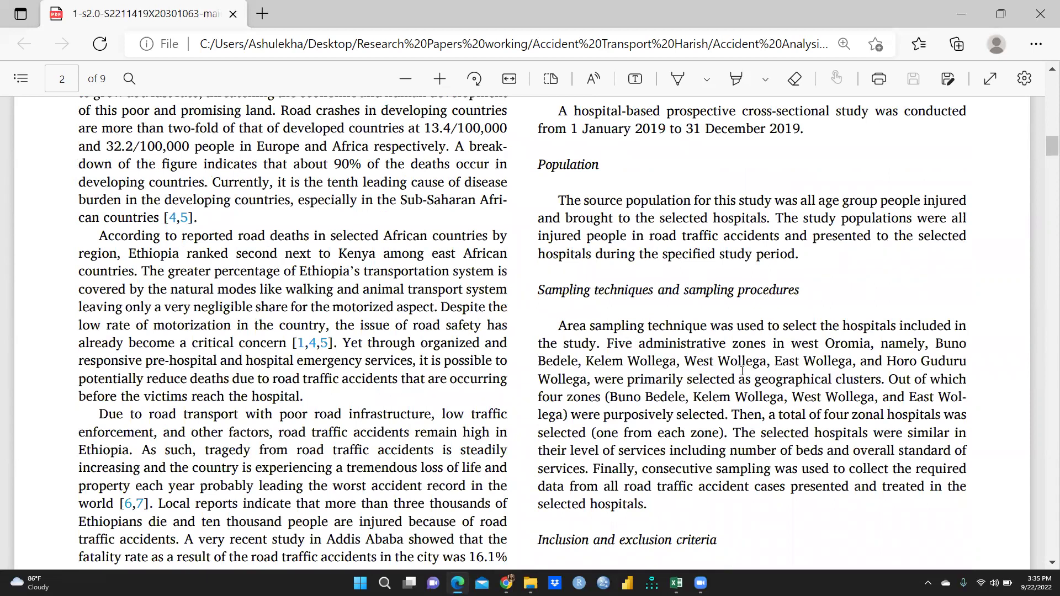
{"action": "scroll", "coordinate": [743, 371], "scroll_direction": "down", "scroll_amount": 2}
{"action": "scroll", "coordinate": [742, 371], "scroll_direction": "down", "scroll_amount": 3}
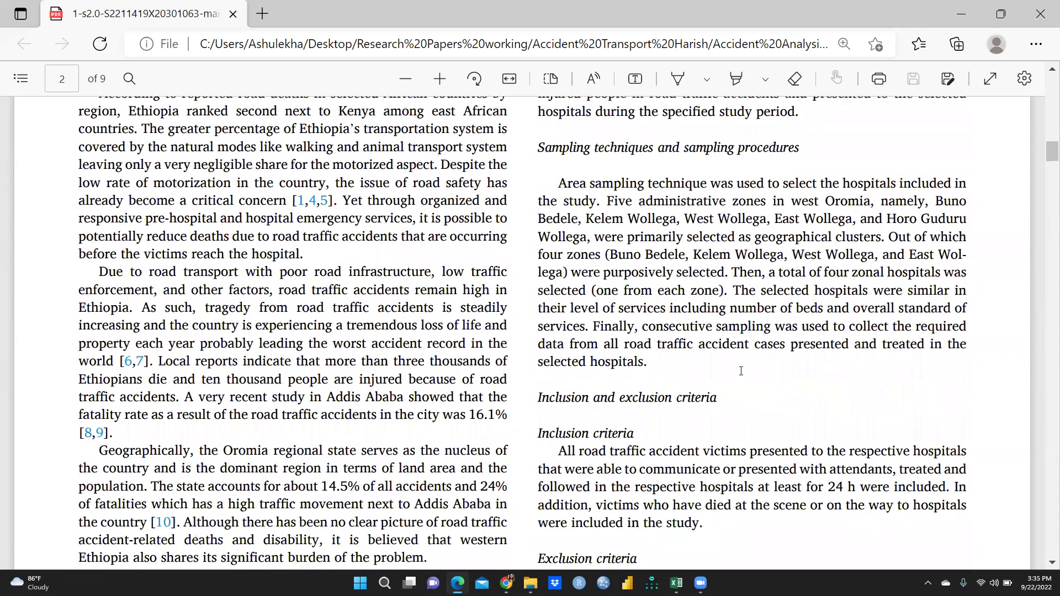
{"action": "scroll", "coordinate": [732, 372], "scroll_direction": "down", "scroll_amount": 2}
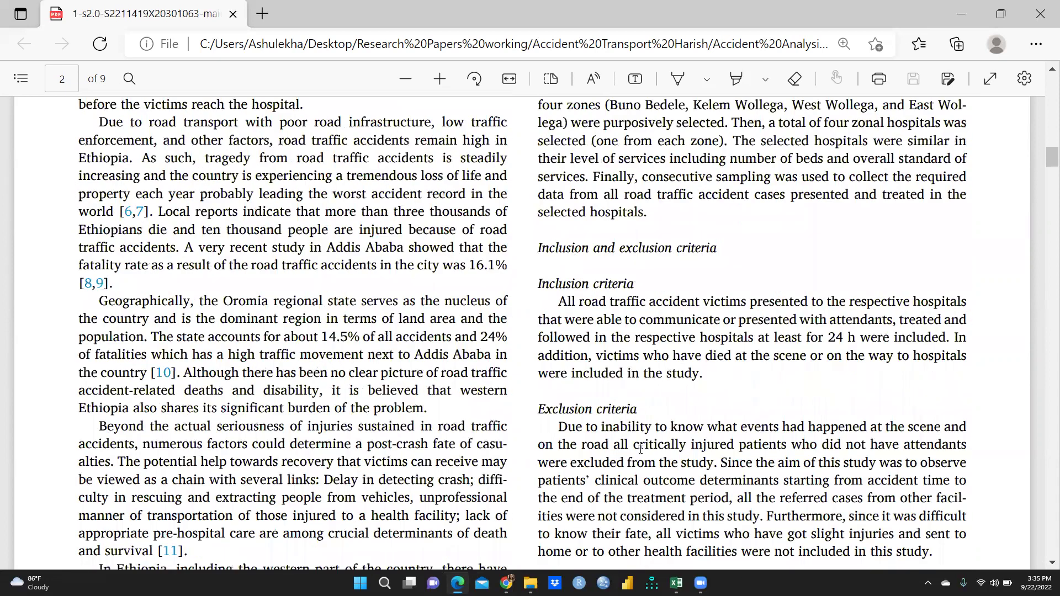
{"action": "scroll", "coordinate": [641, 449], "scroll_direction": "down", "scroll_amount": 1}
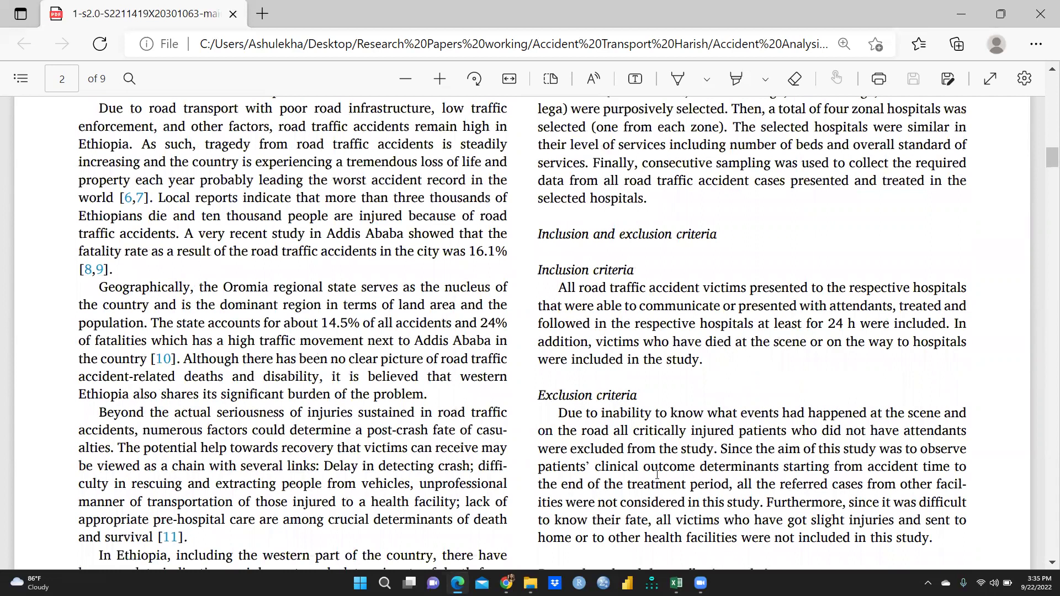
{"action": "scroll", "coordinate": [657, 475], "scroll_direction": "down", "scroll_amount": 3}
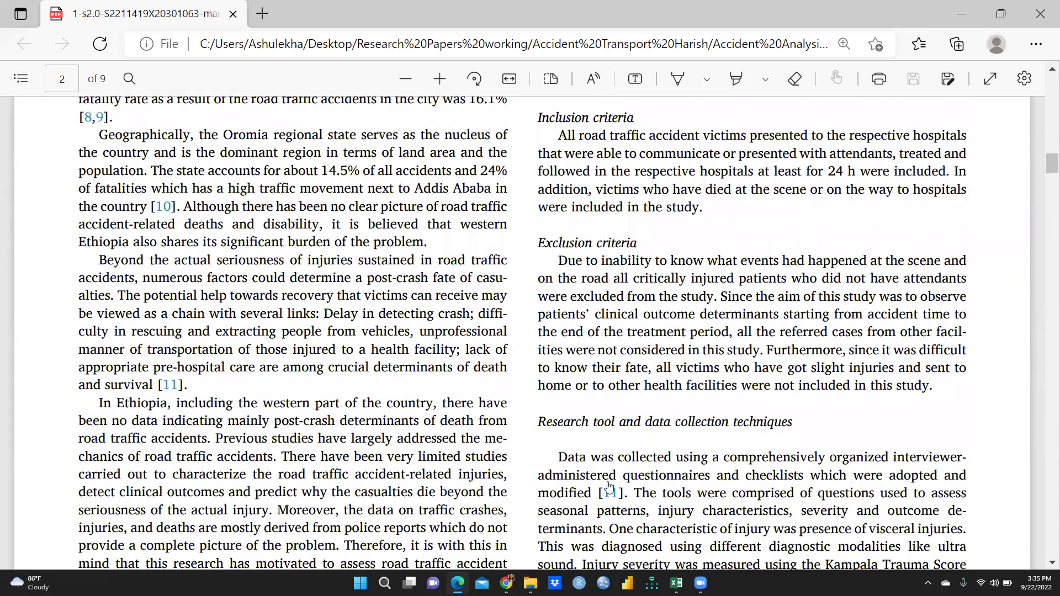
{"action": "scroll", "coordinate": [641, 434], "scroll_direction": "down", "scroll_amount": 2}
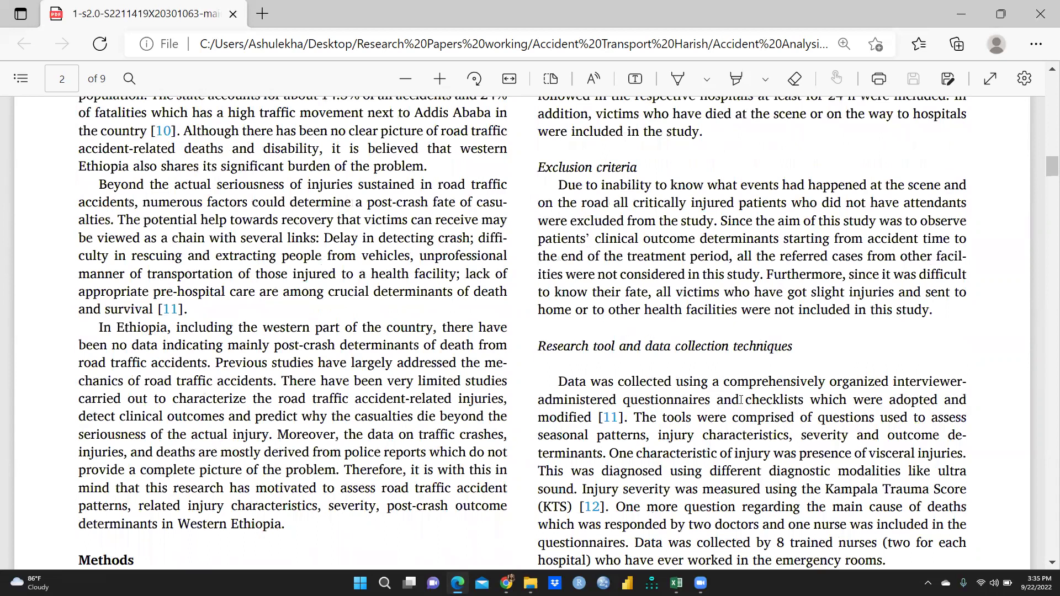
{"action": "scroll", "coordinate": [712, 469], "scroll_direction": "down", "scroll_amount": 5}
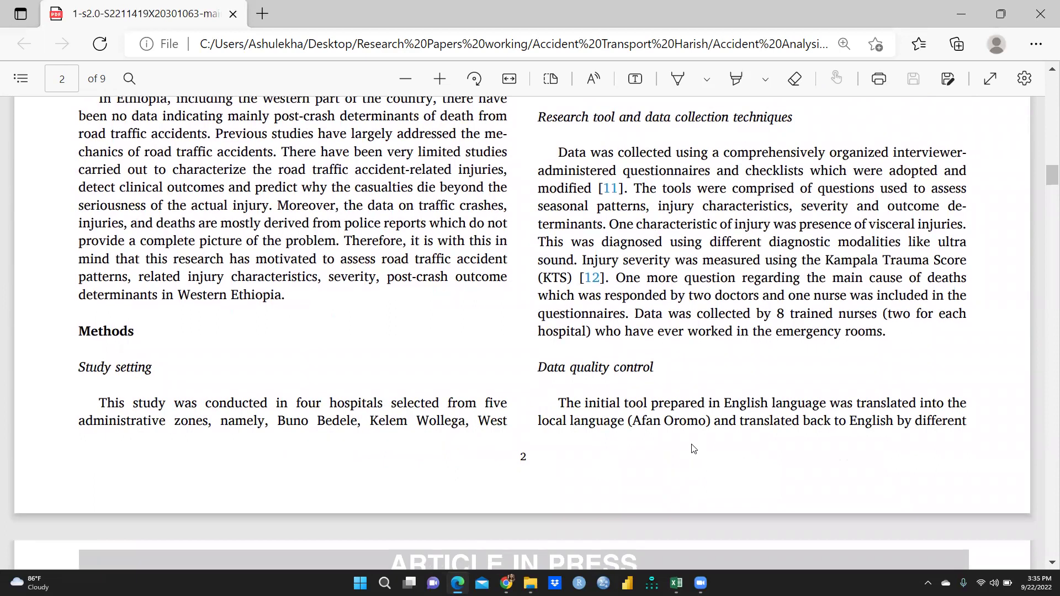
{"action": "scroll", "coordinate": [693, 447], "scroll_direction": "up", "scroll_amount": 2}
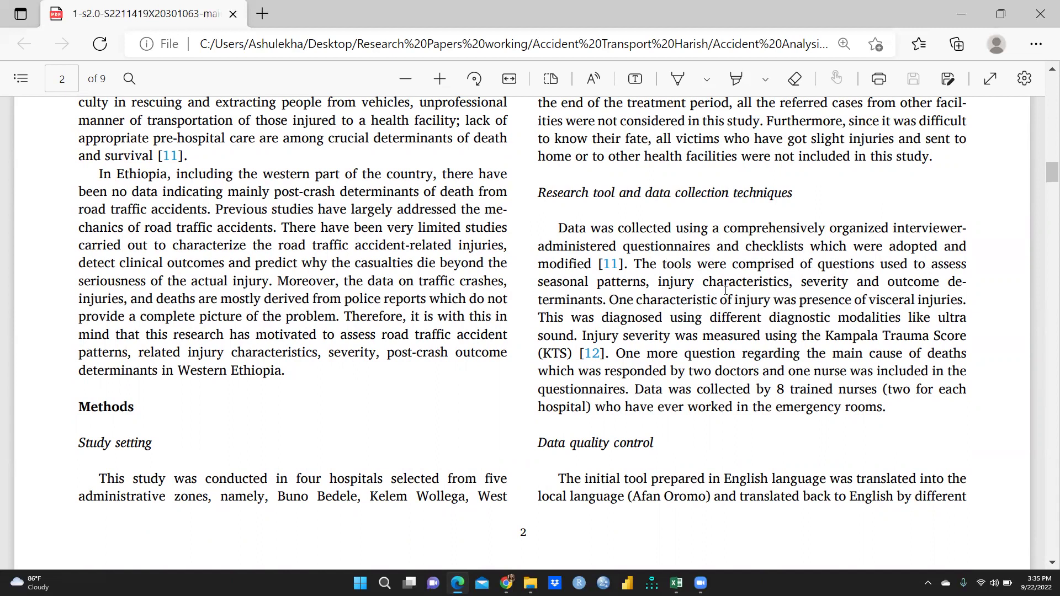
Step: Read the article's data quality control and data processing and analysis sections, running from page 2 onto page 3
{"action": "scroll", "coordinate": [735, 379], "scroll_direction": "down", "scroll_amount": 3}
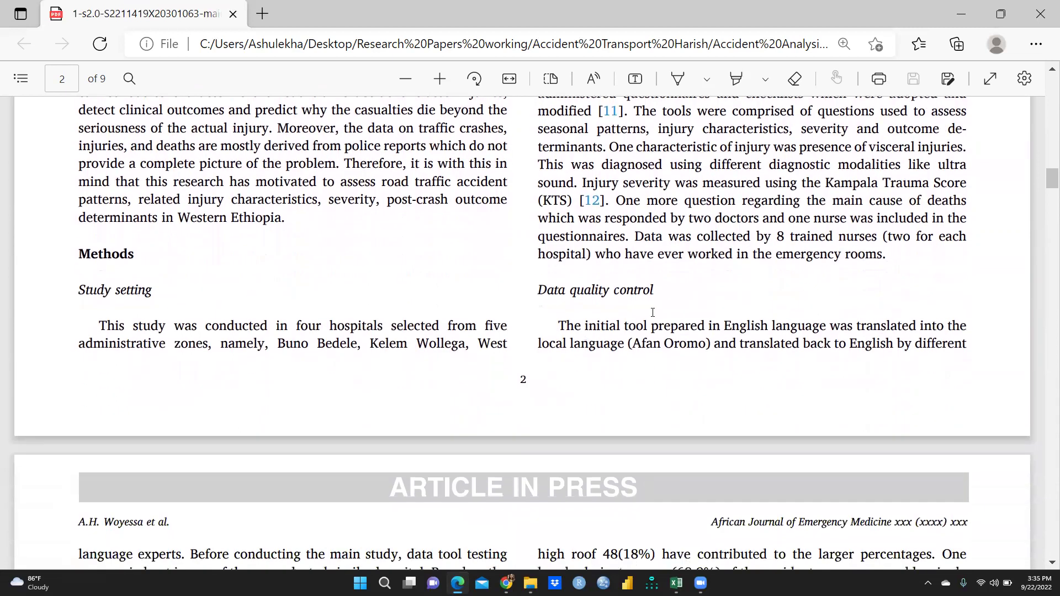
{"action": "scroll", "coordinate": [775, 362], "scroll_direction": "down", "scroll_amount": 1}
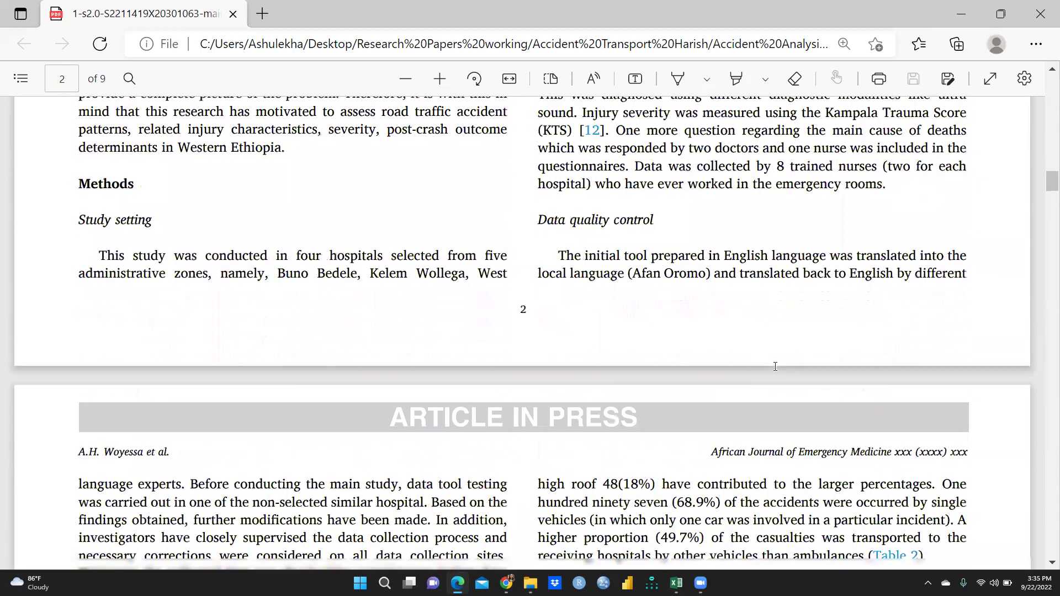
{"action": "scroll", "coordinate": [776, 367], "scroll_direction": "down", "scroll_amount": 4}
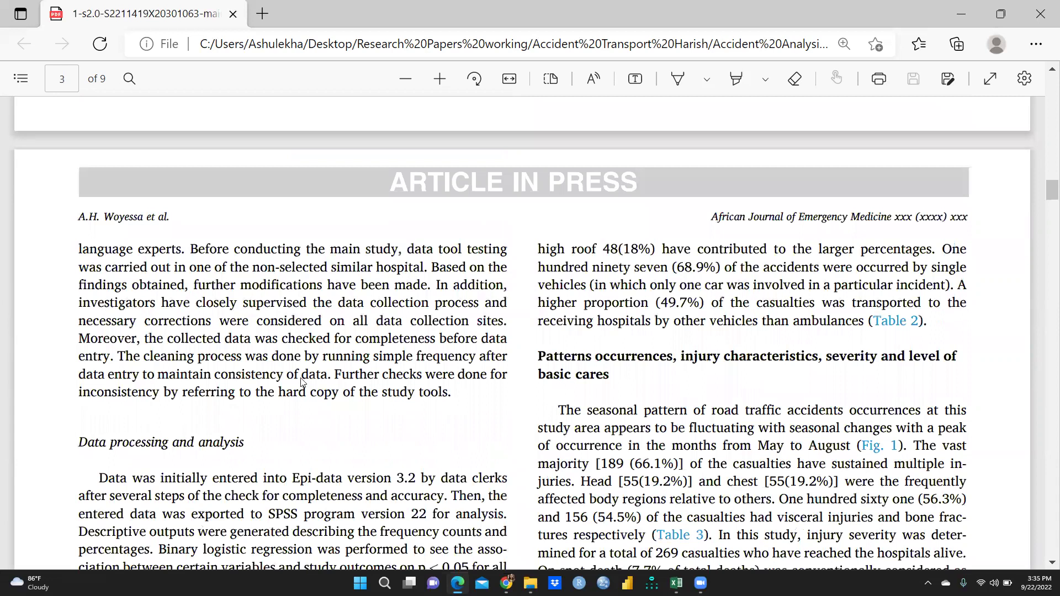
{"action": "scroll", "coordinate": [304, 383], "scroll_direction": "down", "scroll_amount": 1}
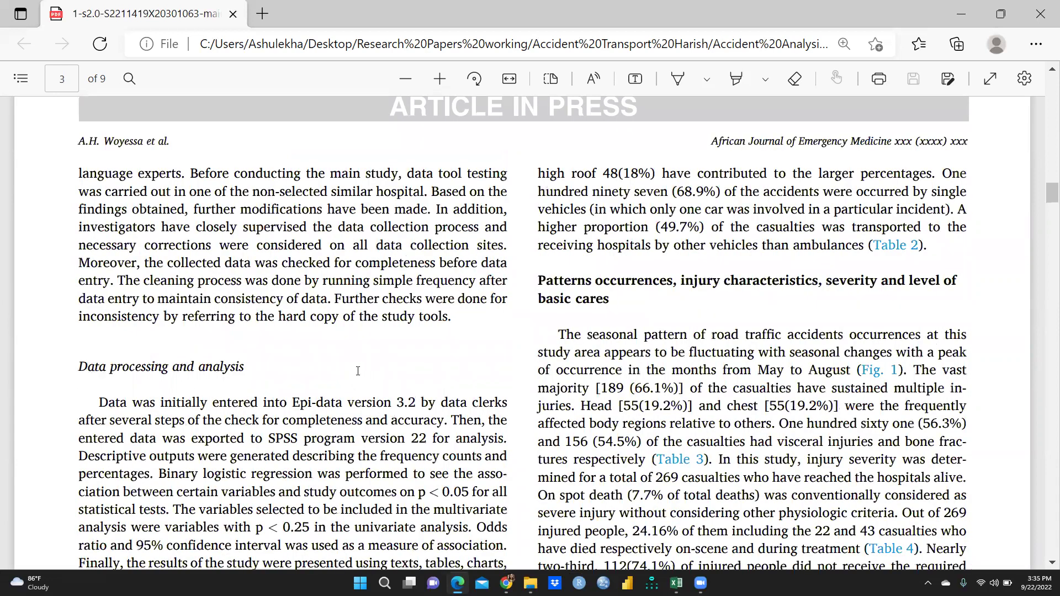
{"action": "scroll", "coordinate": [342, 379], "scroll_direction": "down", "scroll_amount": 3}
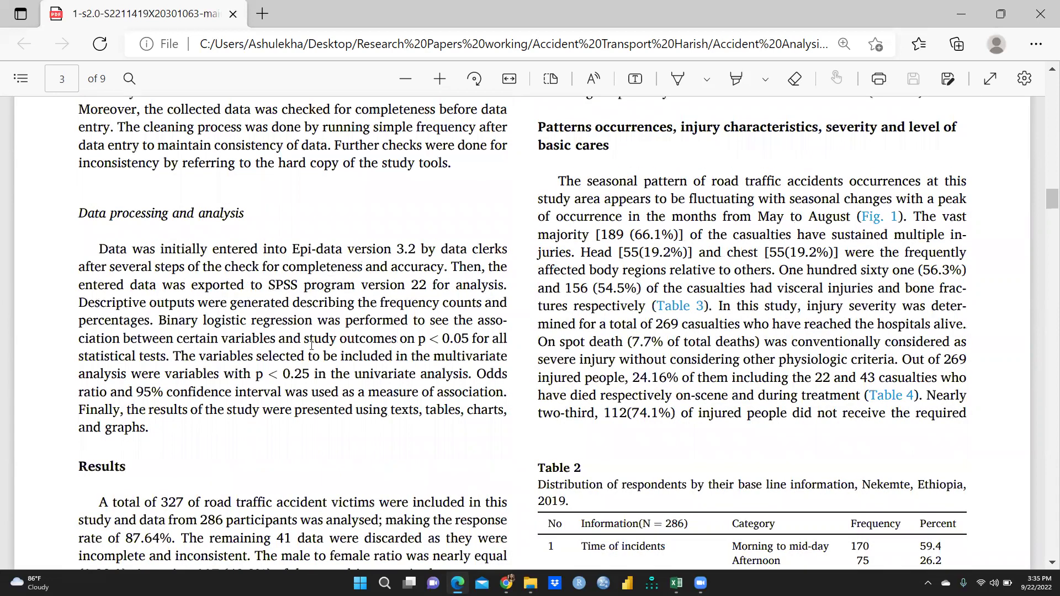
{"action": "scroll", "coordinate": [677, 343], "scroll_direction": "up", "scroll_amount": 3}
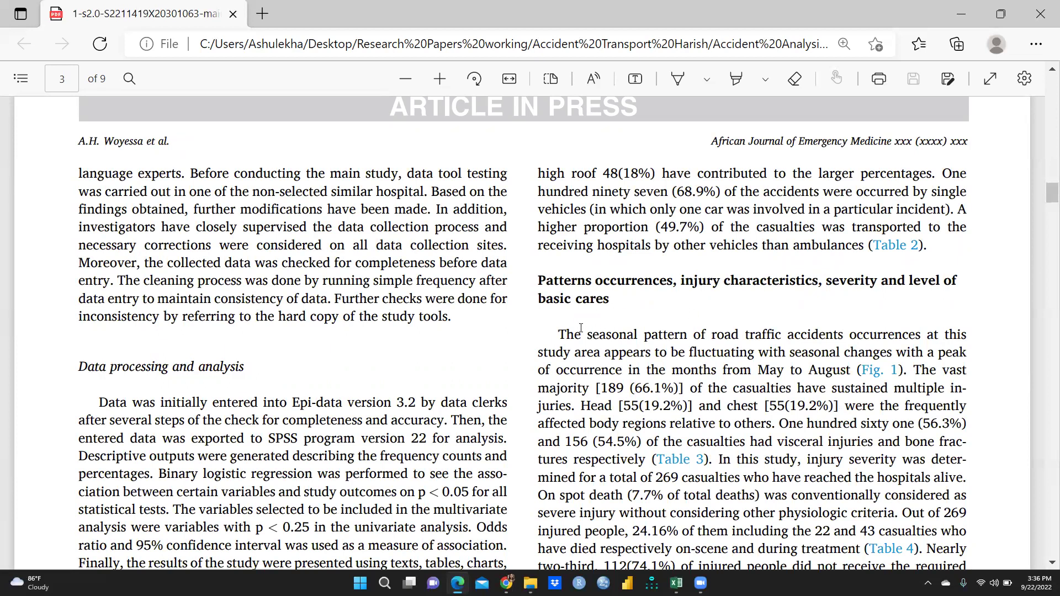
{"action": "scroll", "coordinate": [753, 323], "scroll_direction": "down", "scroll_amount": 3}
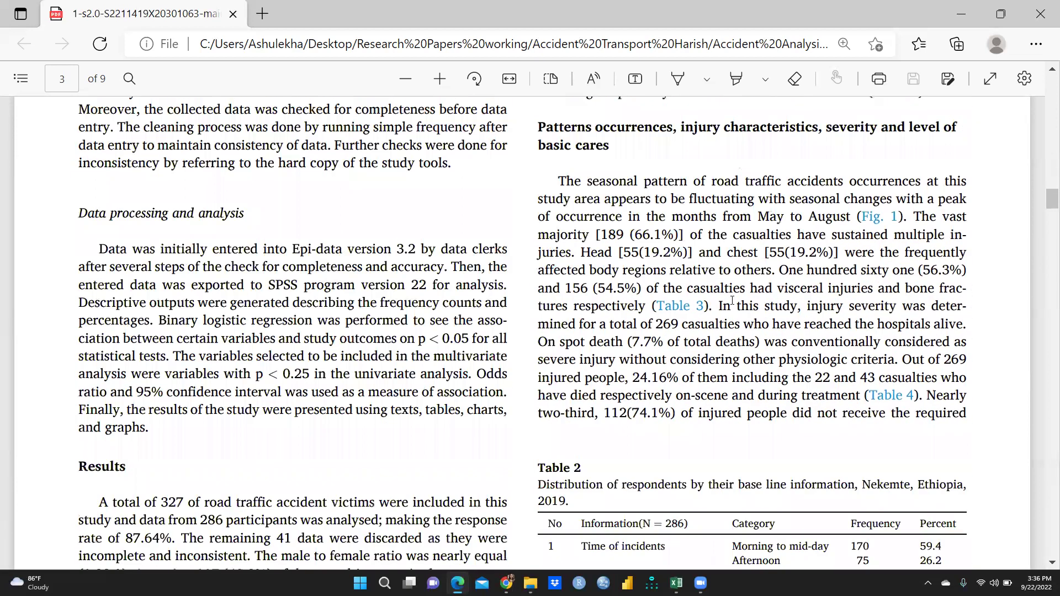
Step: Examine the Results text on page 3 with Table 1's socio-demographic variables and Table 2's base line information categories
{"action": "scroll", "coordinate": [732, 301], "scroll_direction": "down", "scroll_amount": 6}
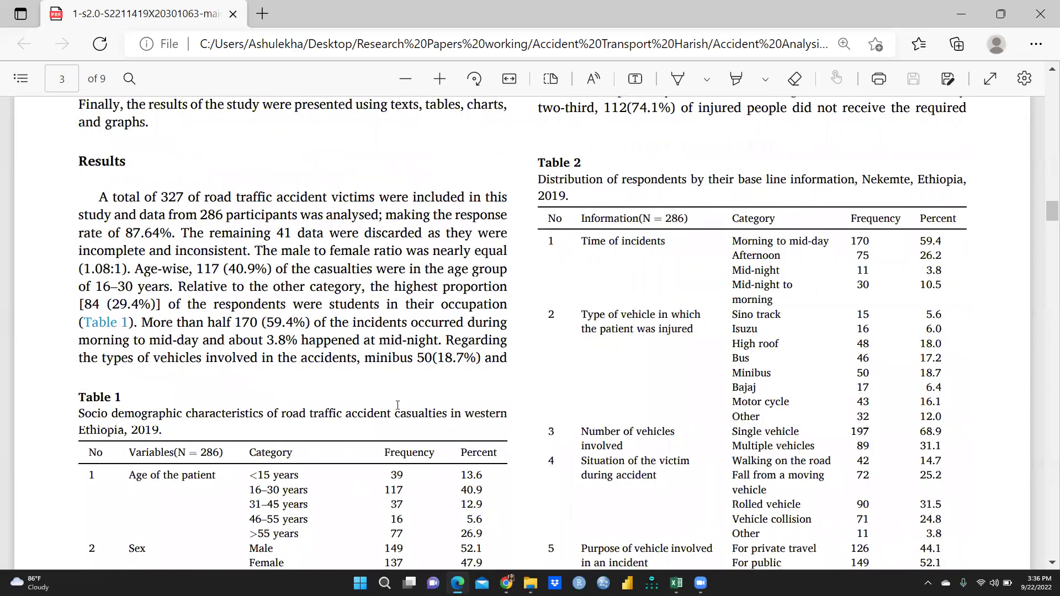
{"action": "scroll", "coordinate": [384, 394], "scroll_direction": "down", "scroll_amount": 2}
{"action": "scroll", "coordinate": [315, 324], "scroll_direction": "down", "scroll_amount": 3}
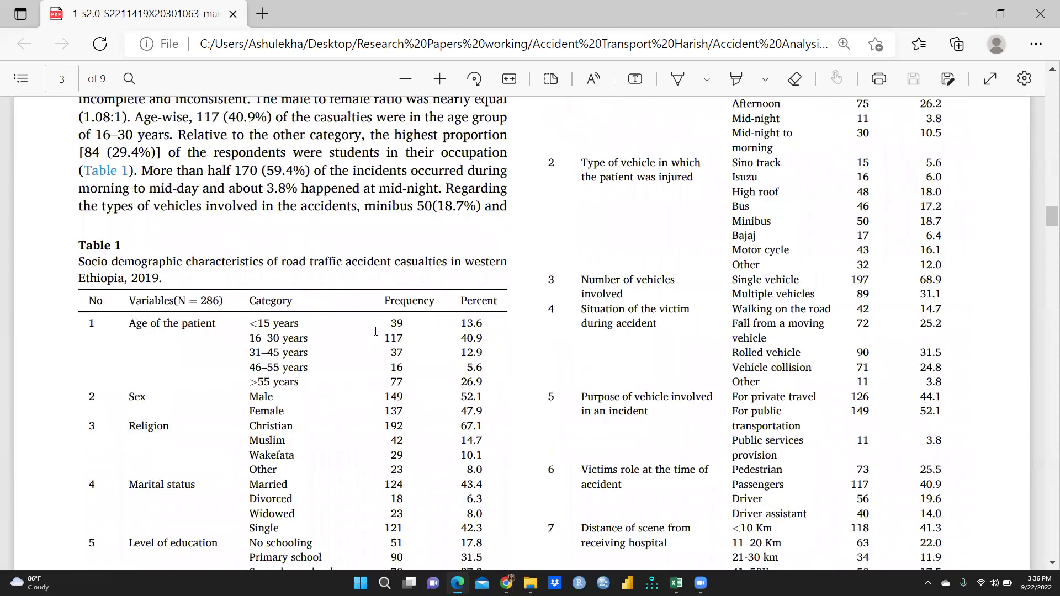
{"action": "scroll", "coordinate": [377, 376], "scroll_direction": "down", "scroll_amount": 1}
{"action": "scroll", "coordinate": [377, 376], "scroll_direction": "down", "scroll_amount": 2}
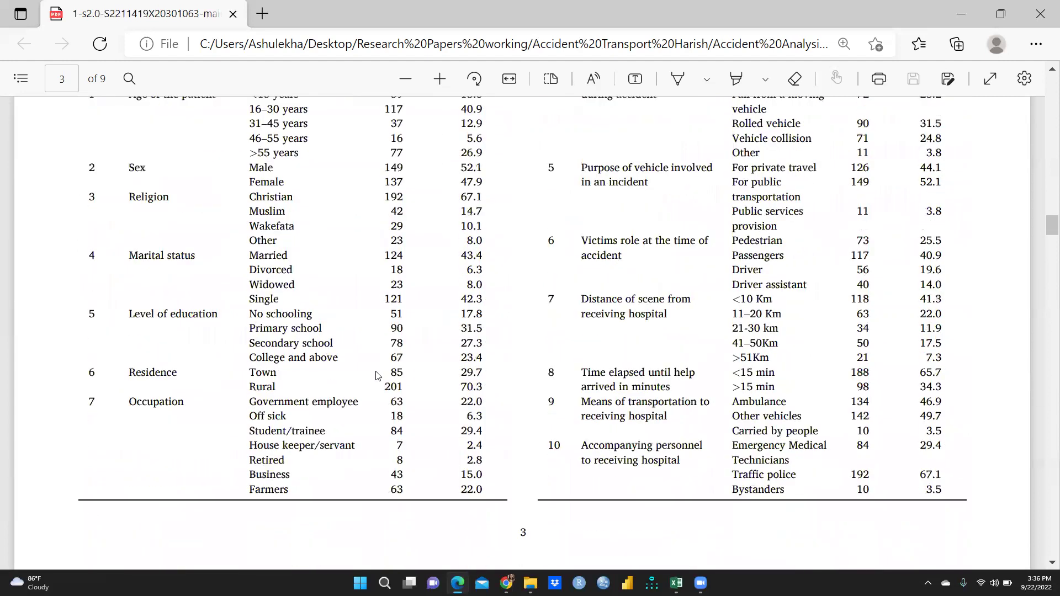
{"action": "scroll", "coordinate": [377, 376], "scroll_direction": "up", "scroll_amount": 1}
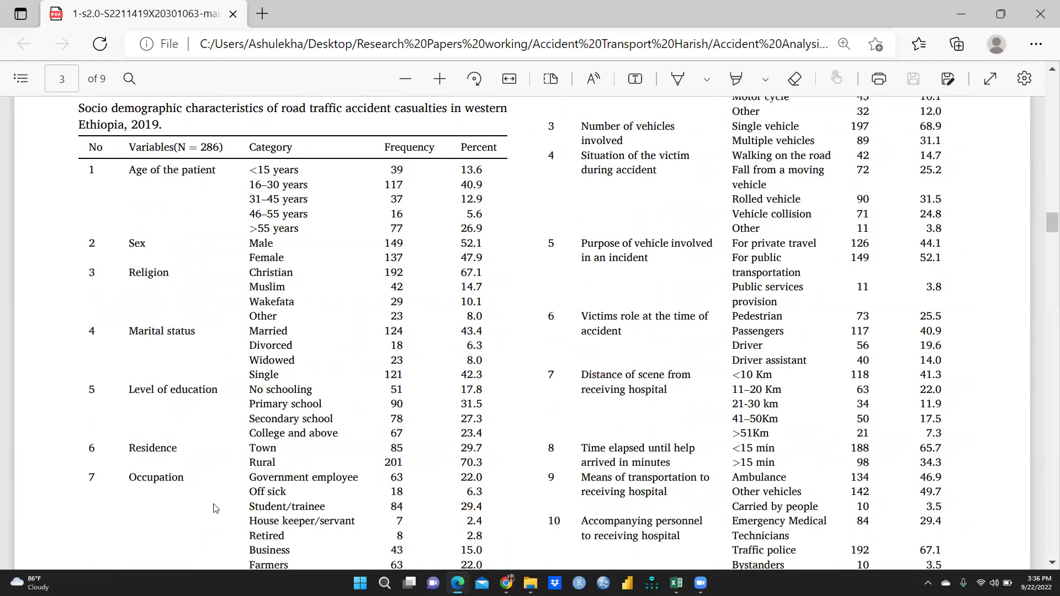
{"action": "scroll", "coordinate": [725, 356], "scroll_direction": "up", "scroll_amount": 4}
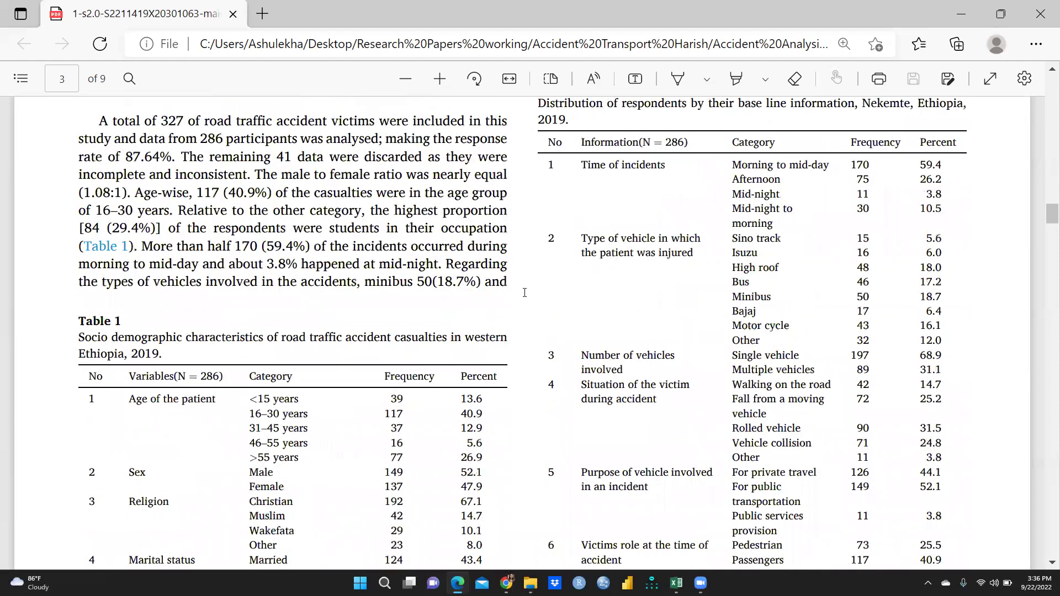
{"action": "scroll", "coordinate": [675, 259], "scroll_direction": "up", "scroll_amount": 3}
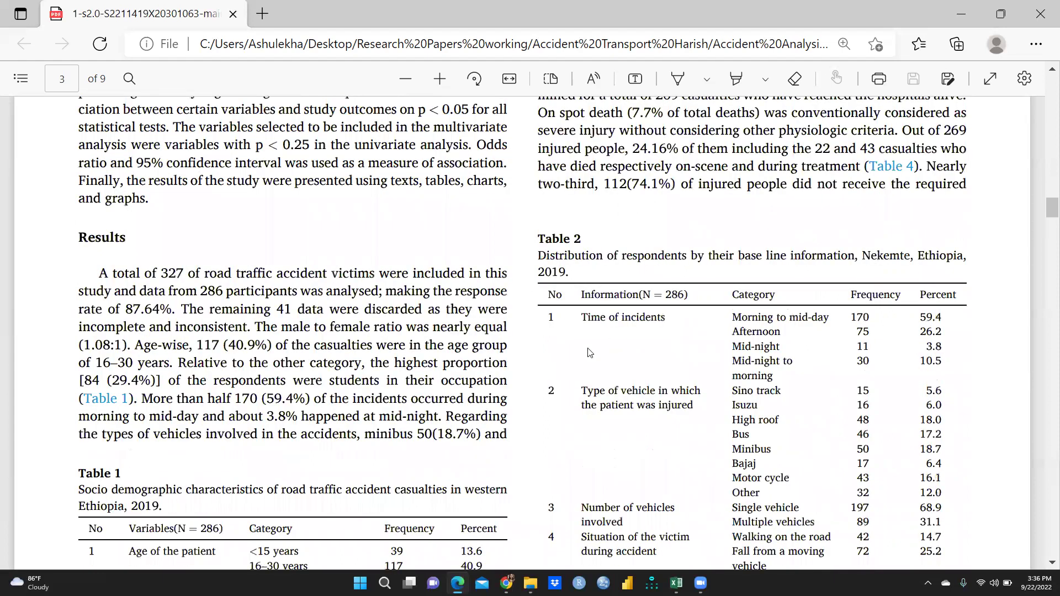
{"action": "scroll", "coordinate": [611, 351], "scroll_direction": "down", "scroll_amount": 2}
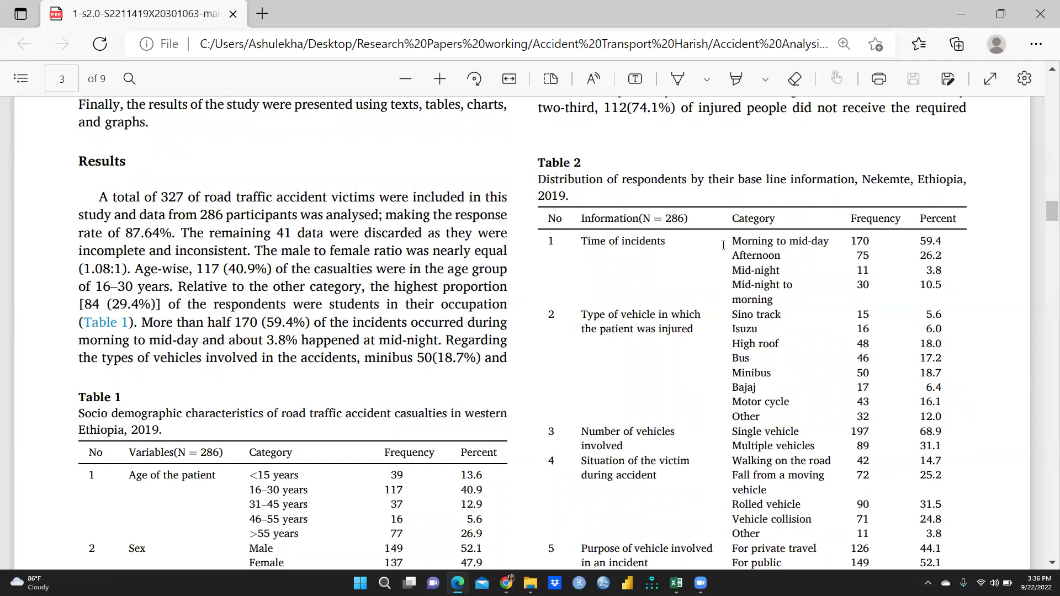
{"action": "scroll", "coordinate": [752, 388], "scroll_direction": "down", "scroll_amount": 6}
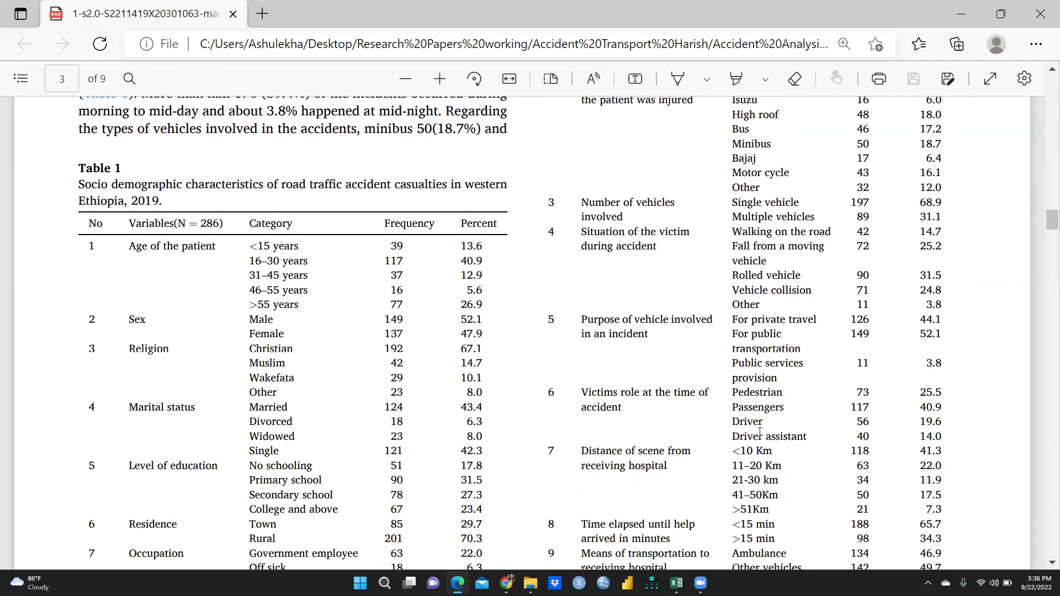
Step: Examine the Fig. 1 seasonal pattern chart, Tables 3 and 4 on injuries and severity, and Table 5 on basic care levels
{"action": "scroll", "coordinate": [755, 424], "scroll_direction": "down", "scroll_amount": 5}
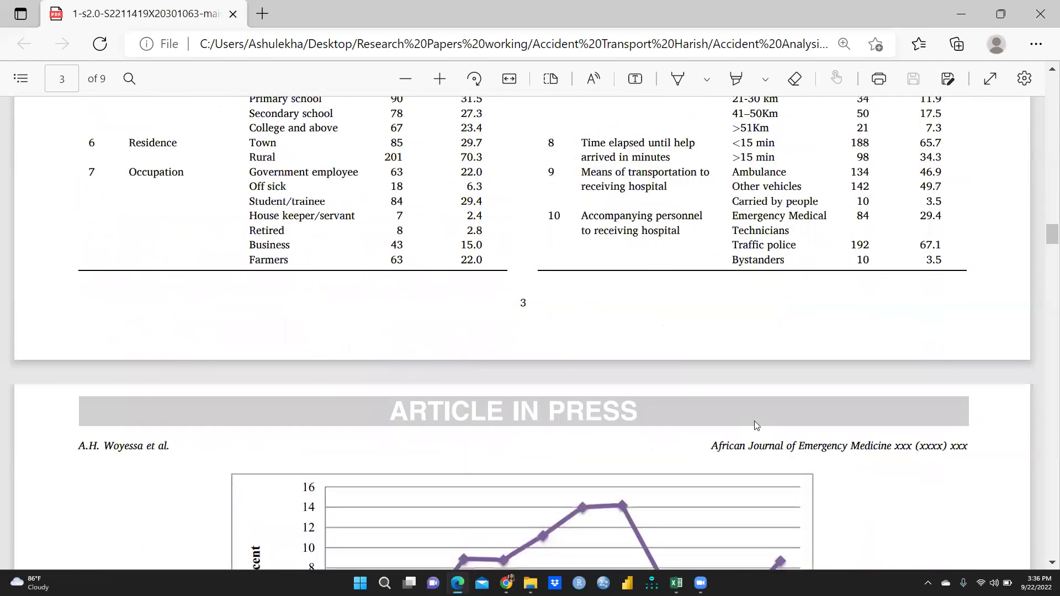
{"action": "scroll", "coordinate": [755, 424], "scroll_direction": "down", "scroll_amount": 6}
{"action": "scroll", "coordinate": [756, 424], "scroll_direction": "down", "scroll_amount": 1}
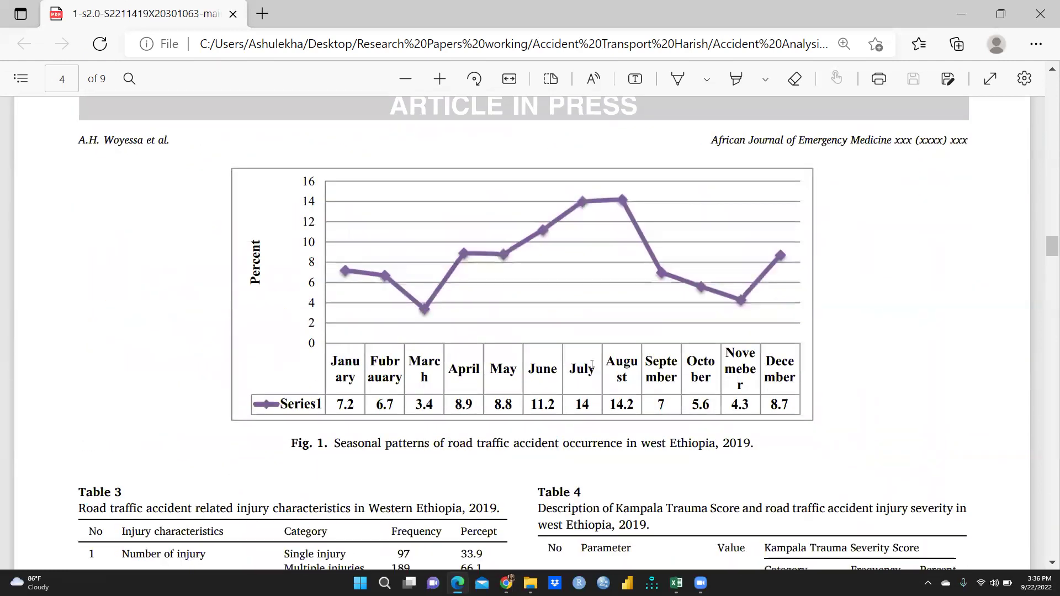
{"action": "scroll", "coordinate": [528, 331], "scroll_direction": "down", "scroll_amount": 3}
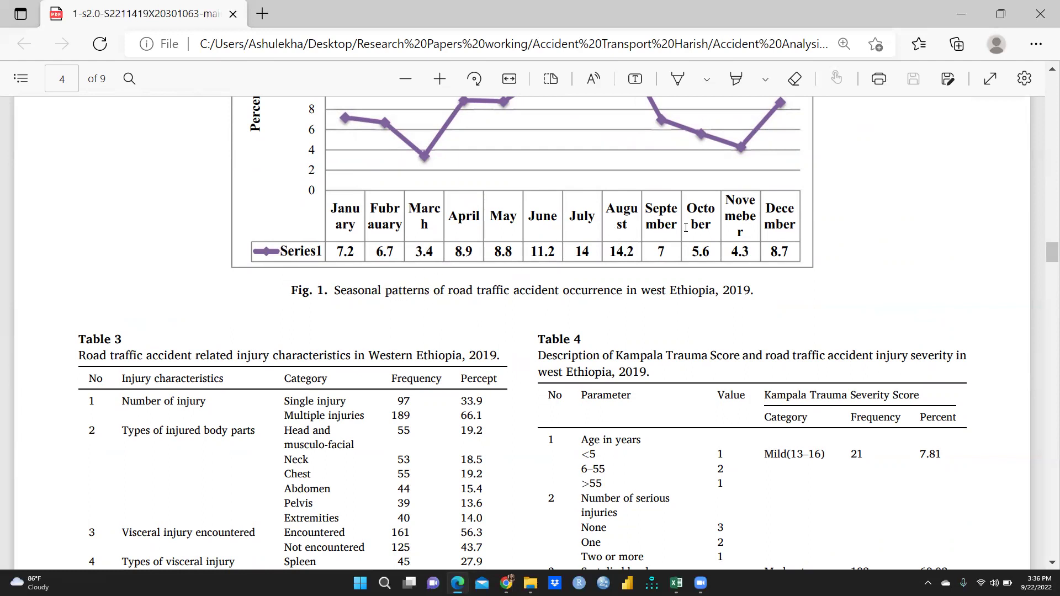
{"action": "scroll", "coordinate": [106, 237], "scroll_direction": "down", "scroll_amount": 3}
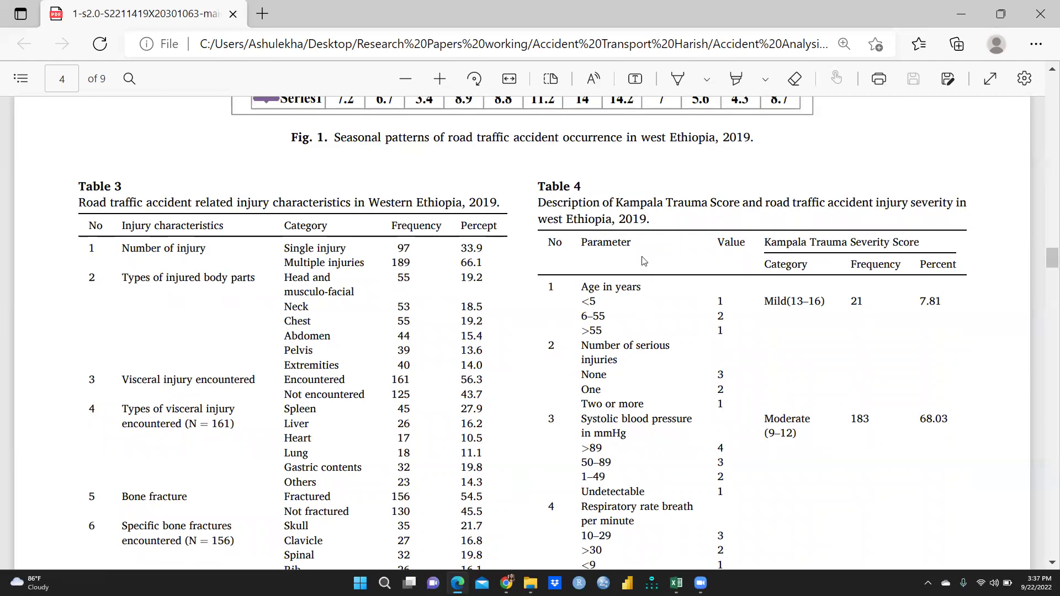
{"action": "scroll", "coordinate": [394, 396], "scroll_direction": "down", "scroll_amount": 4}
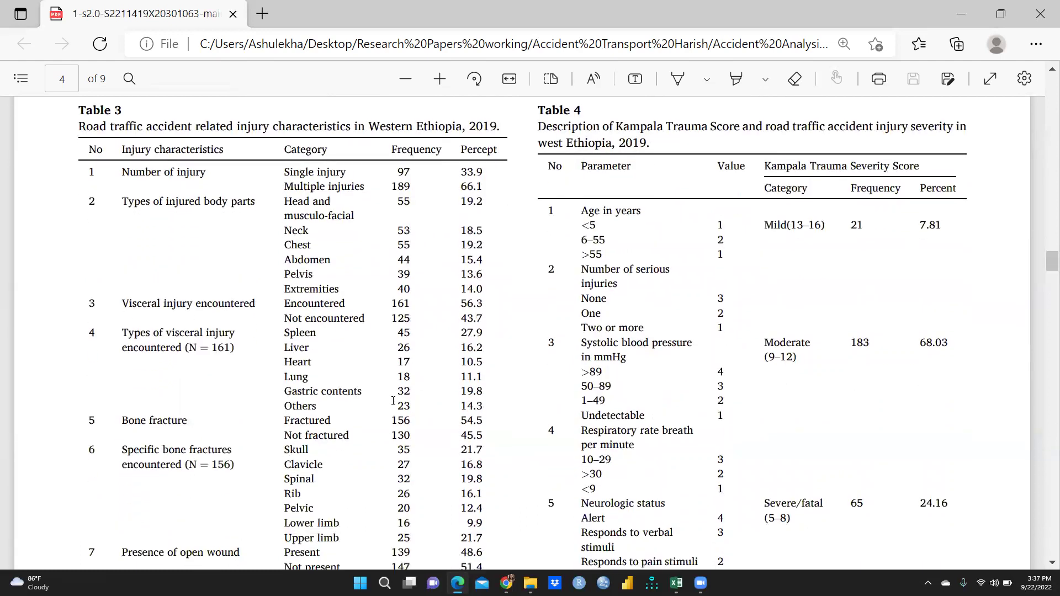
{"action": "scroll", "coordinate": [578, 375], "scroll_direction": "down", "scroll_amount": 4}
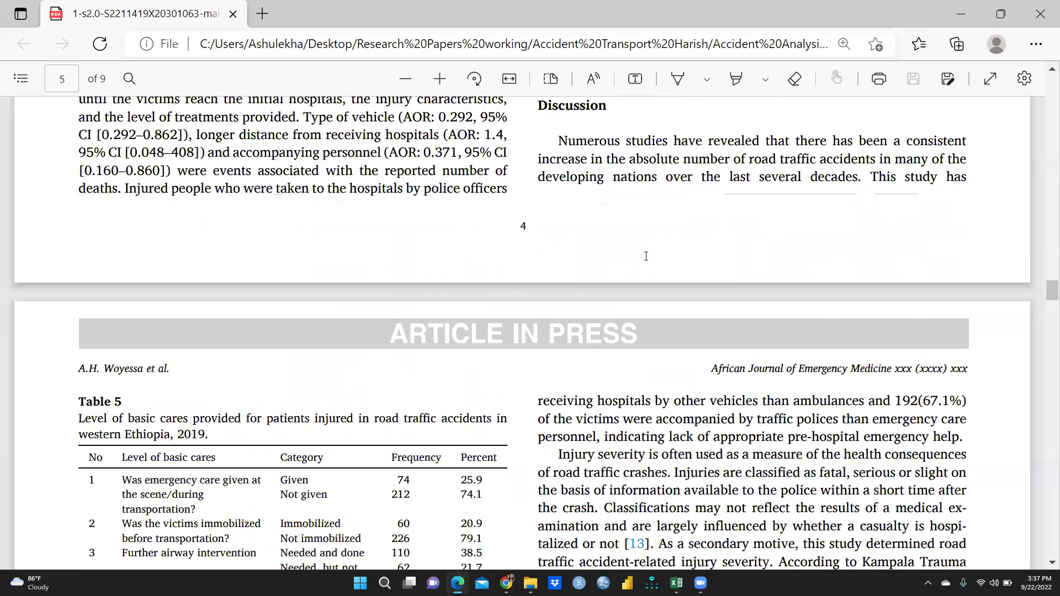
{"action": "scroll", "coordinate": [90, 320], "scroll_direction": "down", "scroll_amount": 3}
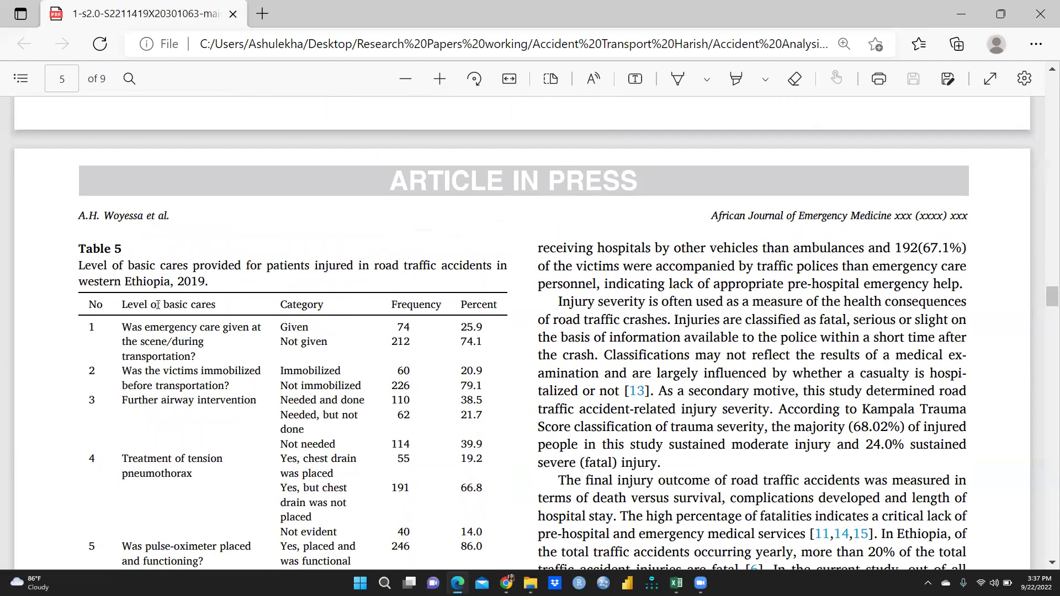
{"action": "scroll", "coordinate": [672, 358], "scroll_direction": "down", "scroll_amount": 1}
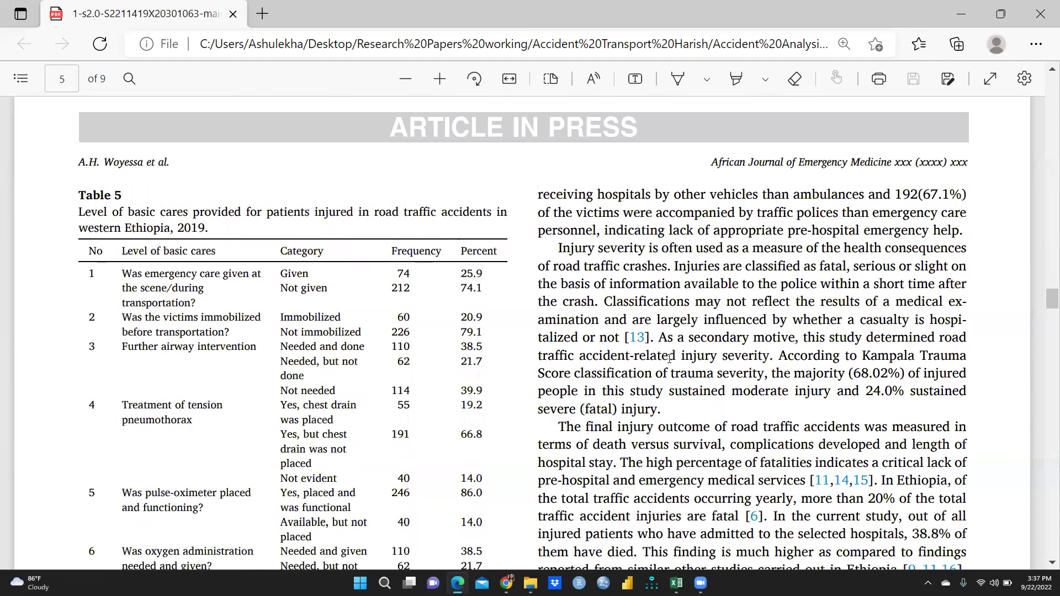
{"action": "scroll", "coordinate": [380, 360], "scroll_direction": "down", "scroll_amount": 3}
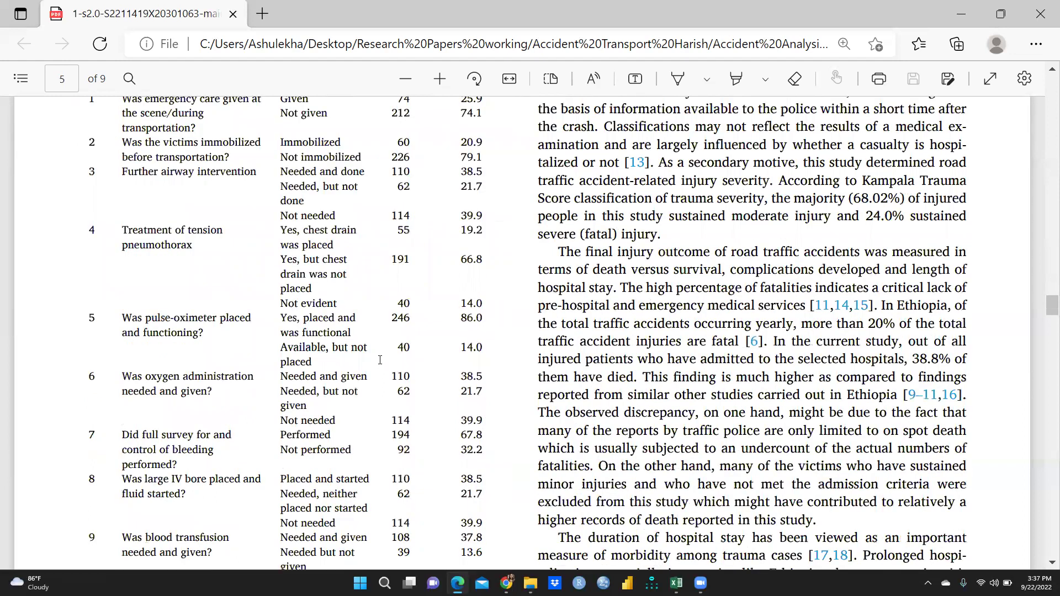
{"action": "scroll", "coordinate": [148, 290], "scroll_direction": "up", "scroll_amount": 3}
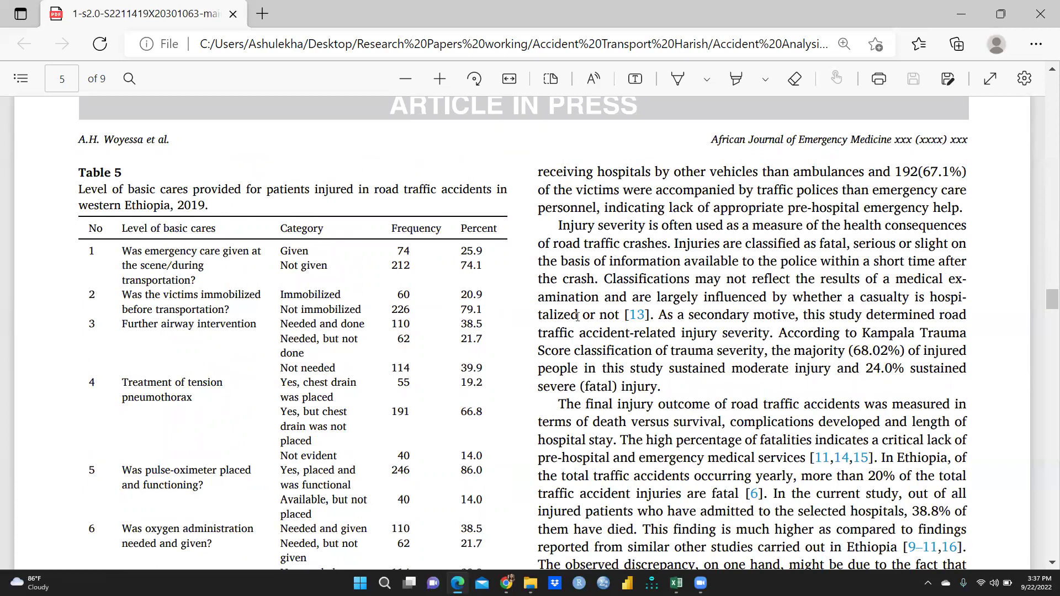
Step: Examine the rest of Table 5, the discussion text, the Fig. 2 to Fig. 4 charts, and Table 6 on page 7
{"action": "scroll", "coordinate": [641, 370], "scroll_direction": "down", "scroll_amount": 2}
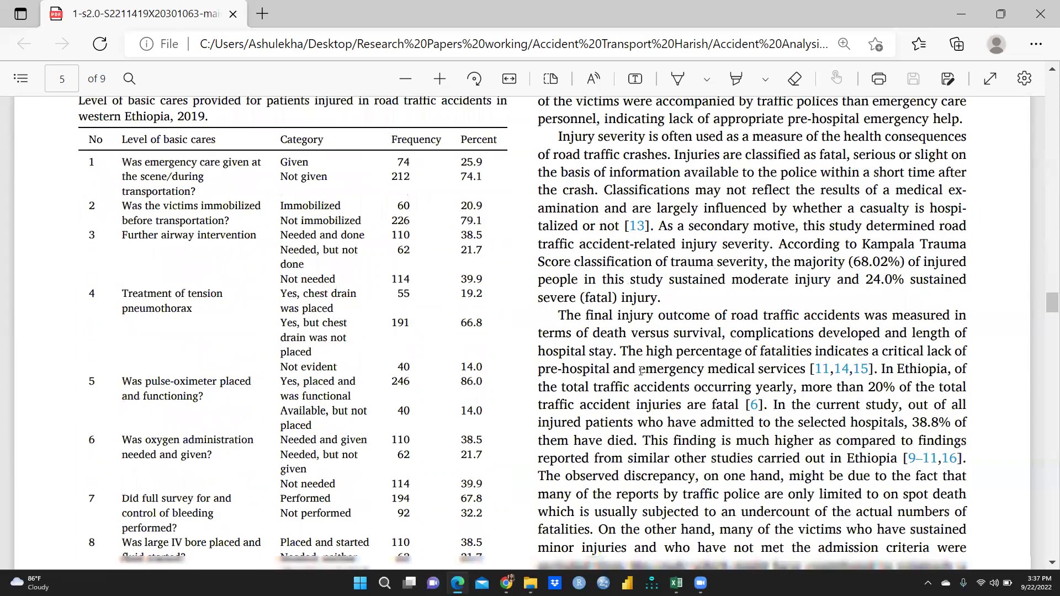
{"action": "scroll", "coordinate": [640, 370], "scroll_direction": "down", "scroll_amount": 10}
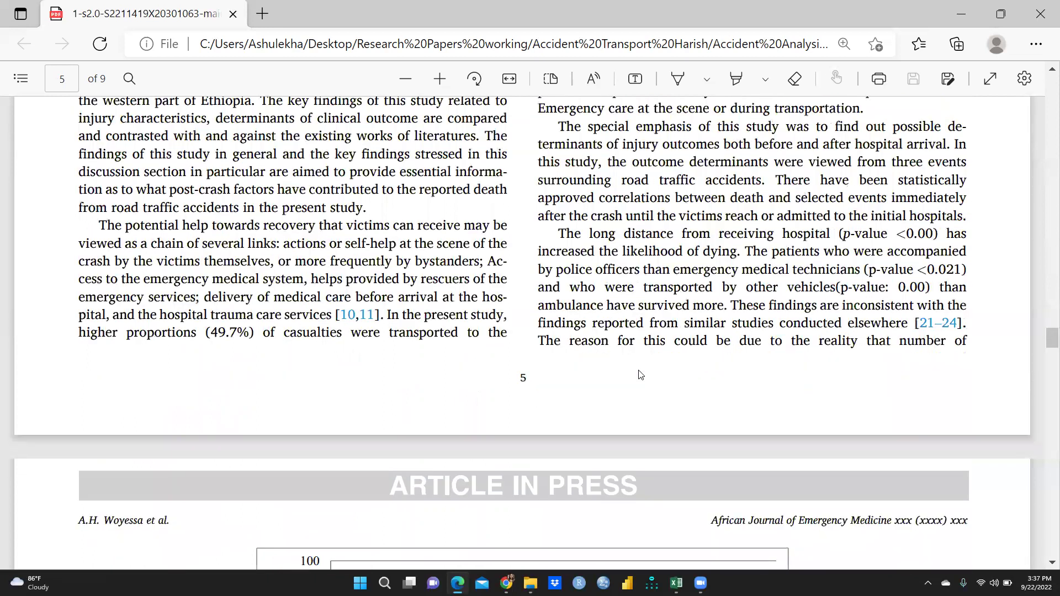
{"action": "scroll", "coordinate": [641, 376], "scroll_direction": "down", "scroll_amount": 10}
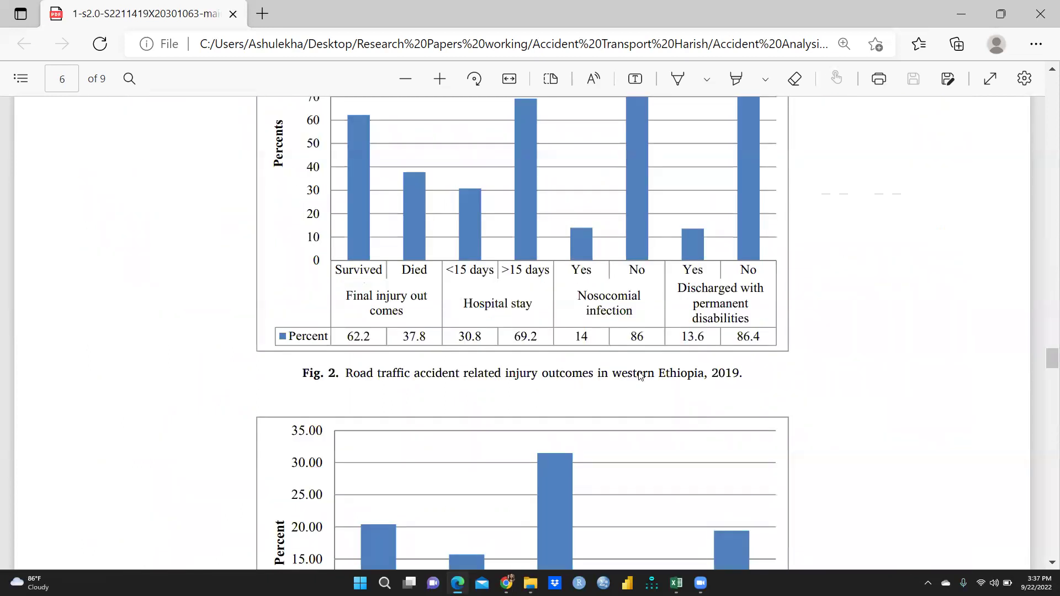
{"action": "scroll", "coordinate": [638, 370], "scroll_direction": "down", "scroll_amount": 10}
{"action": "scroll", "coordinate": [639, 370], "scroll_direction": "down", "scroll_amount": 5}
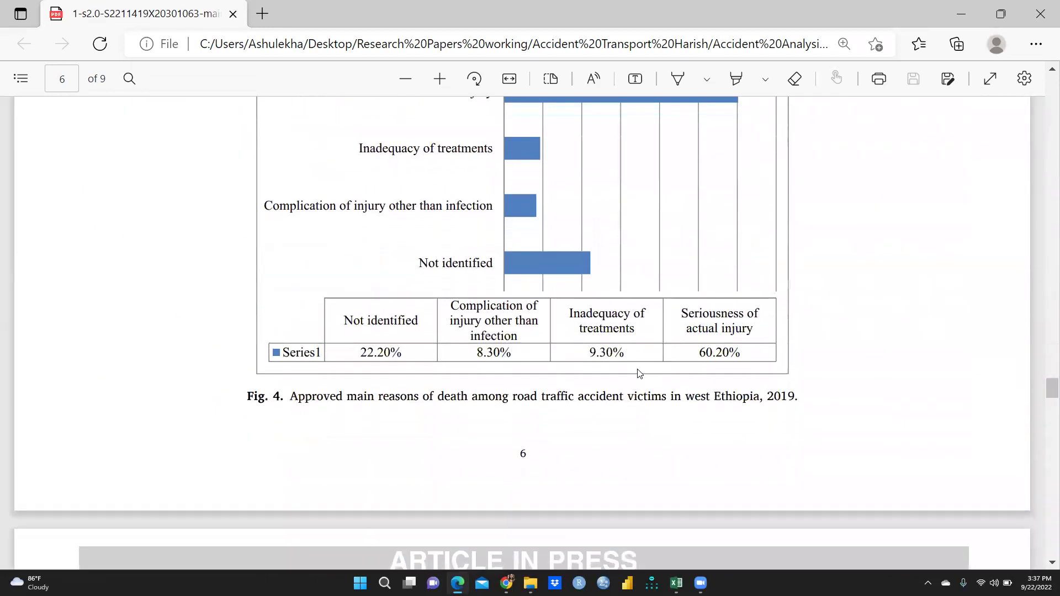
{"action": "scroll", "coordinate": [640, 373], "scroll_direction": "down", "scroll_amount": 5}
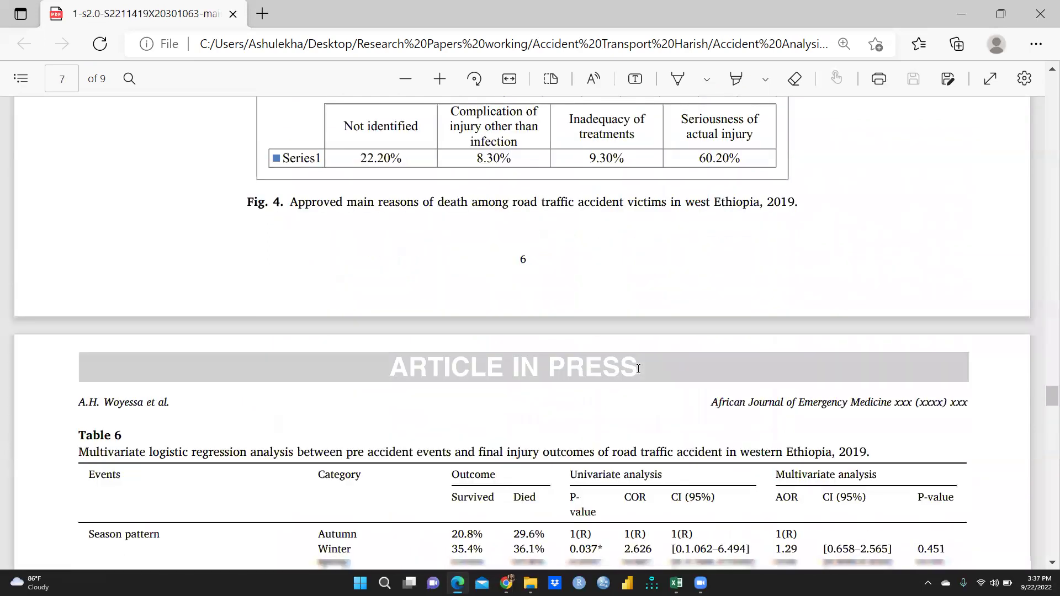
{"action": "scroll", "coordinate": [632, 367], "scroll_direction": "down", "scroll_amount": 5}
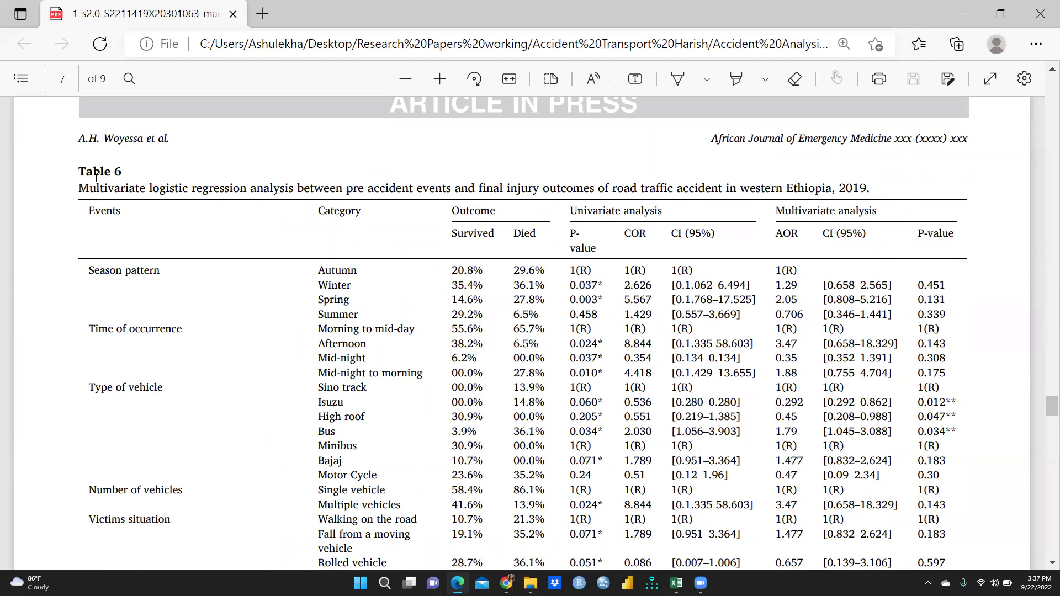
Step: Copy "Multivariate logistic regression analysis b" from Table 6's title into the row 2 Data Analysis Tech. 1 cell of LR Summary.xlsx in Excel
{"action": "left_click_drag", "start_coordinate": [79, 188], "coordinate": [301, 188]}
{"action": "right_click", "coordinate": [279, 191]}
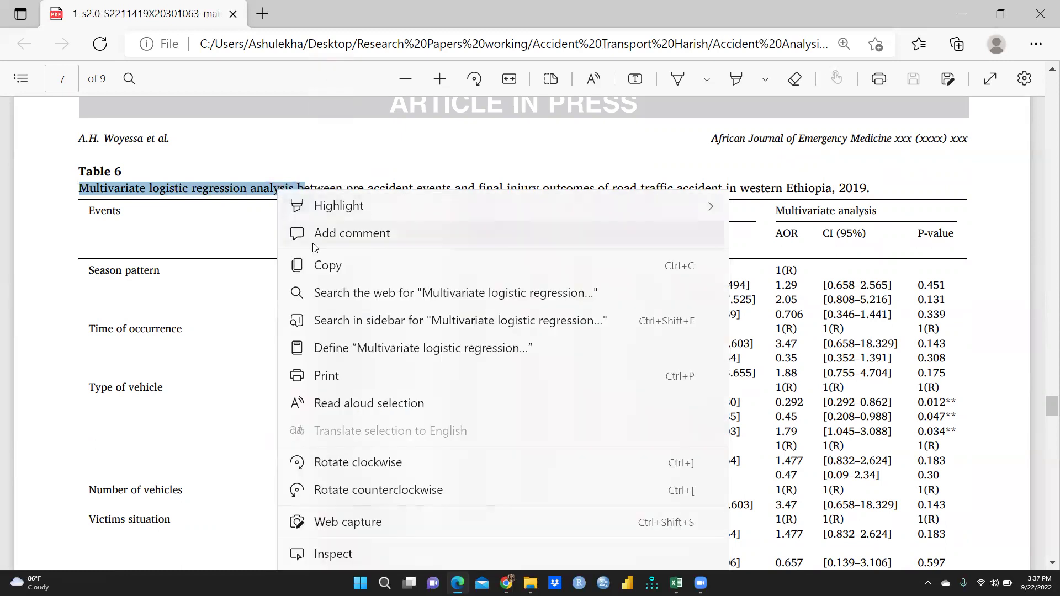
{"action": "left_click", "coordinate": [327, 267]}
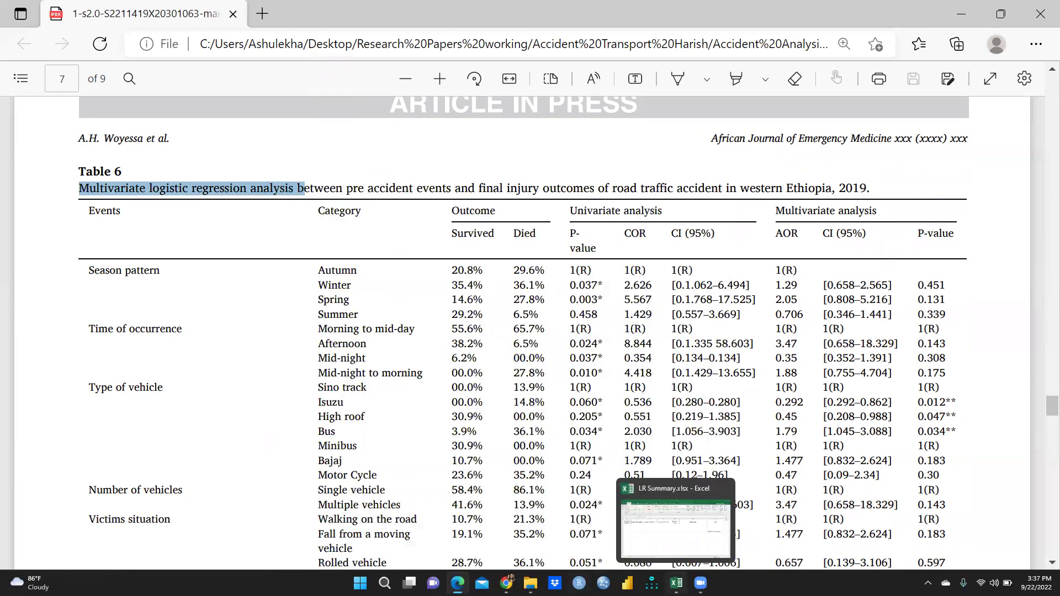
{"action": "left_click", "coordinate": [676, 584]}
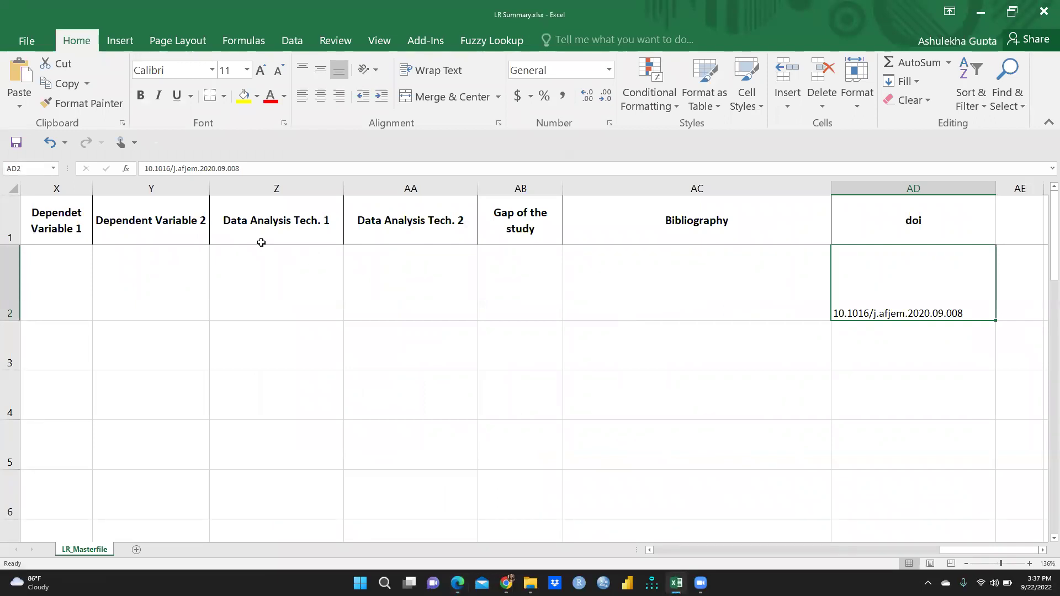
{"action": "left_click", "coordinate": [284, 257]}
{"action": "right_click", "coordinate": [283, 256]}
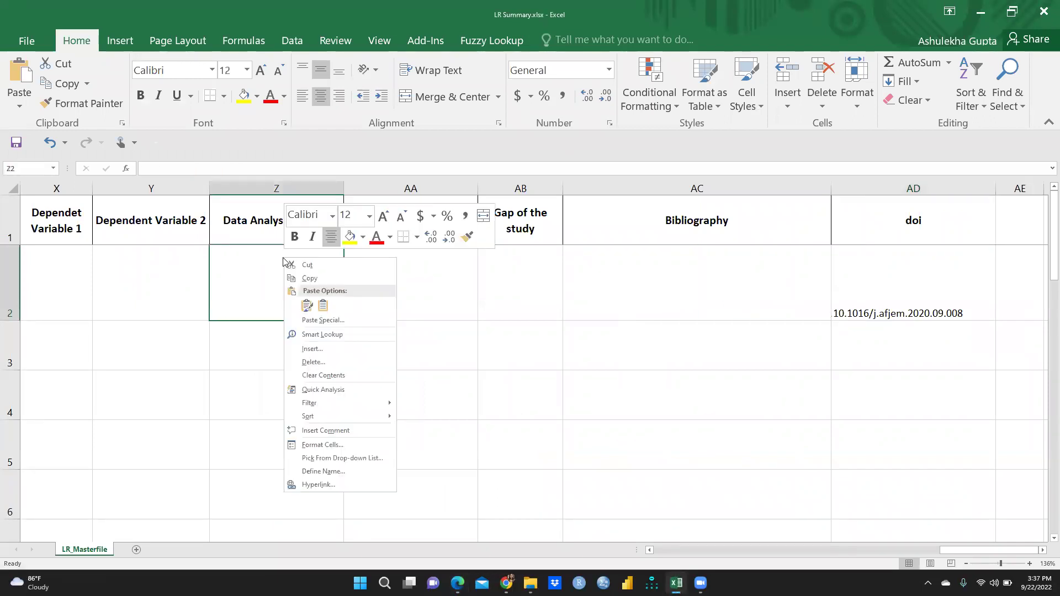
{"action": "left_click", "coordinate": [304, 309]}
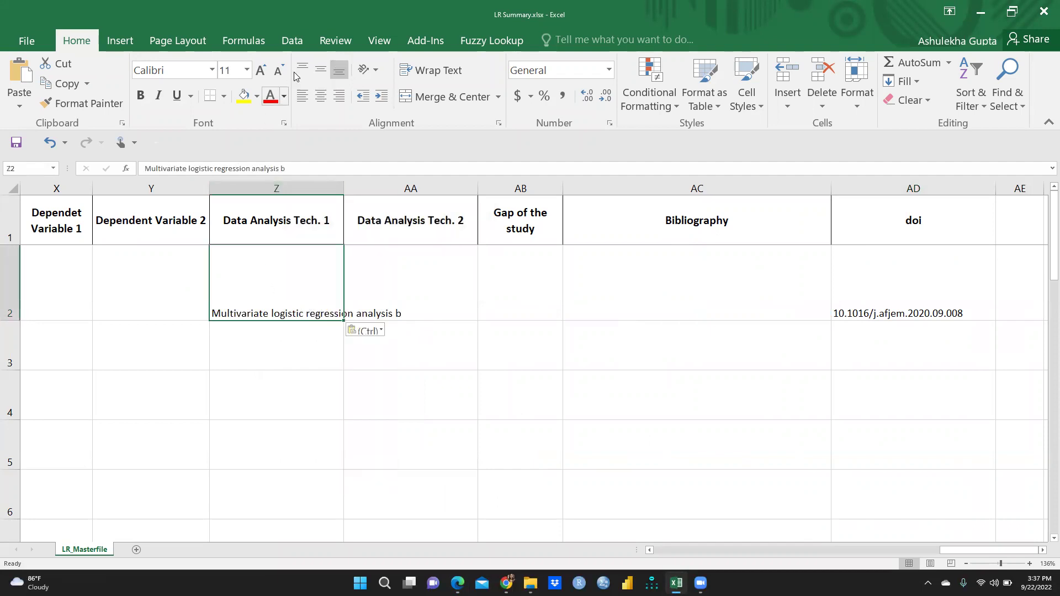
Step: Wrap the text in cell Z2 and remove the stray trailing "b", leaving "Multivariate logistic regression analysis"
{"action": "left_click", "coordinate": [432, 70]}
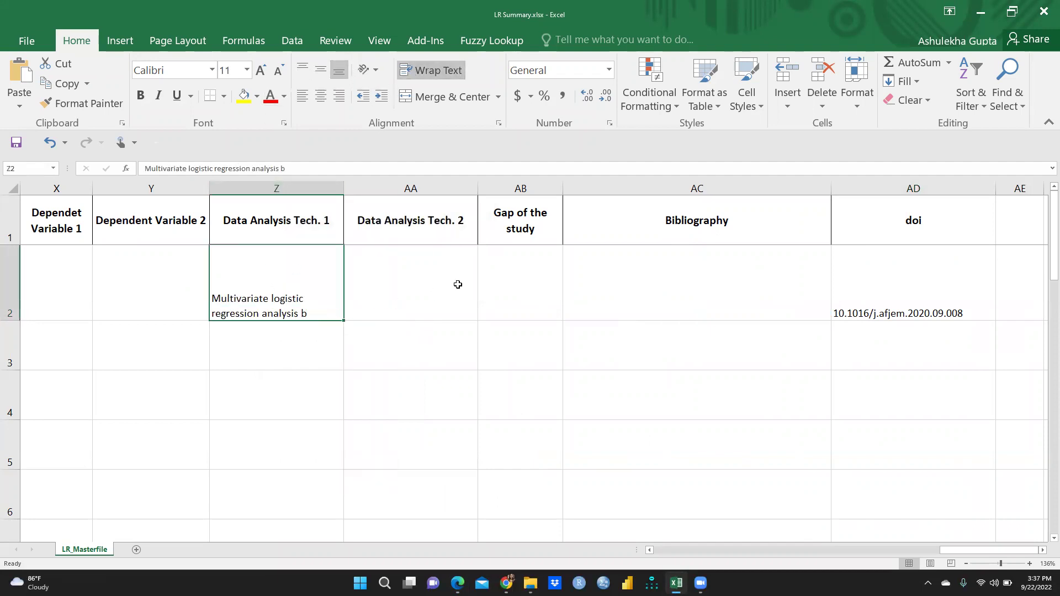
{"action": "scroll", "coordinate": [458, 284], "scroll_direction": "up", "scroll_amount": 4, "text": "ctrl"}
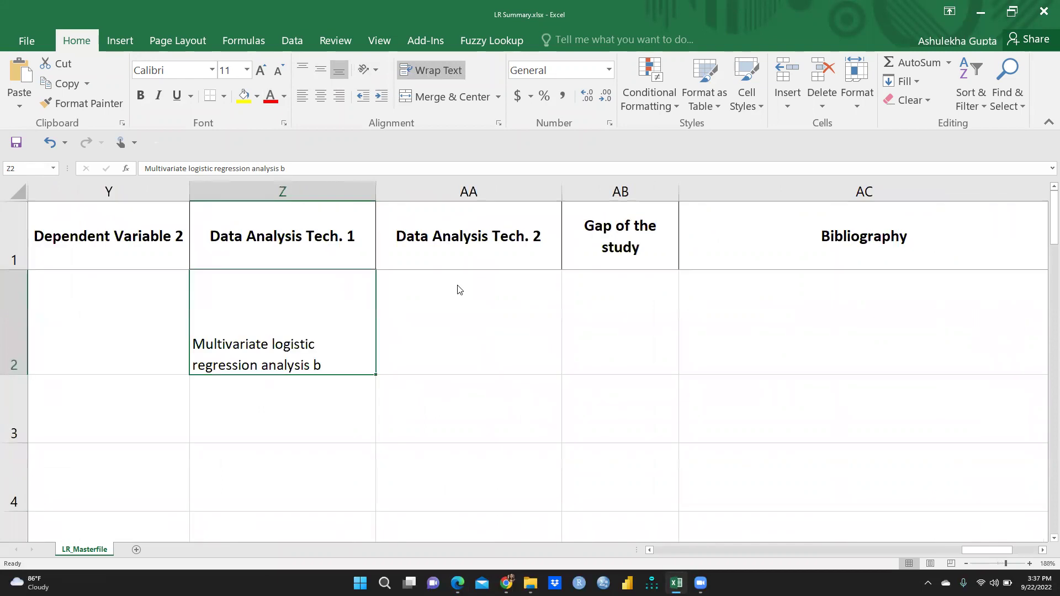
{"action": "double_click", "coordinate": [325, 364]}
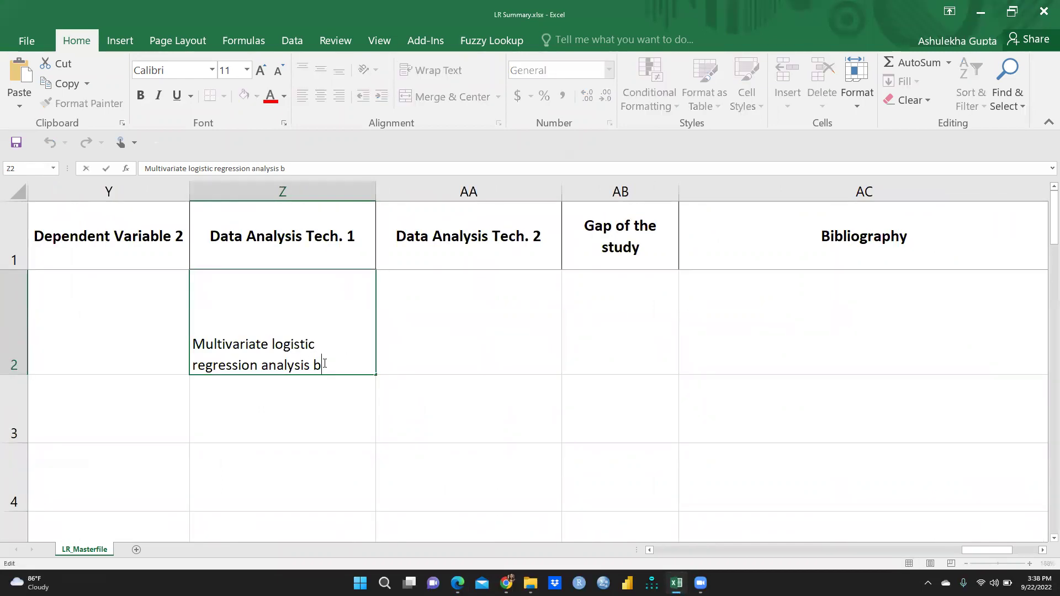
{"action": "key", "text": "BackSpace"}
{"action": "left_click", "coordinate": [506, 583]}
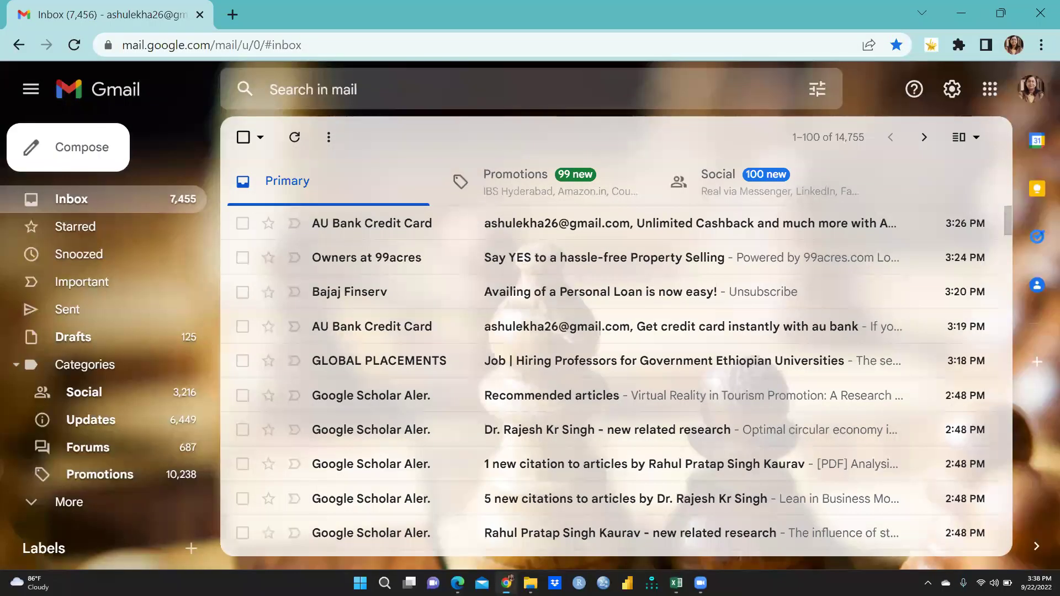
{"action": "key", "text": "alt+Tab"}
{"action": "mouse_move", "coordinate": [676, 583]}
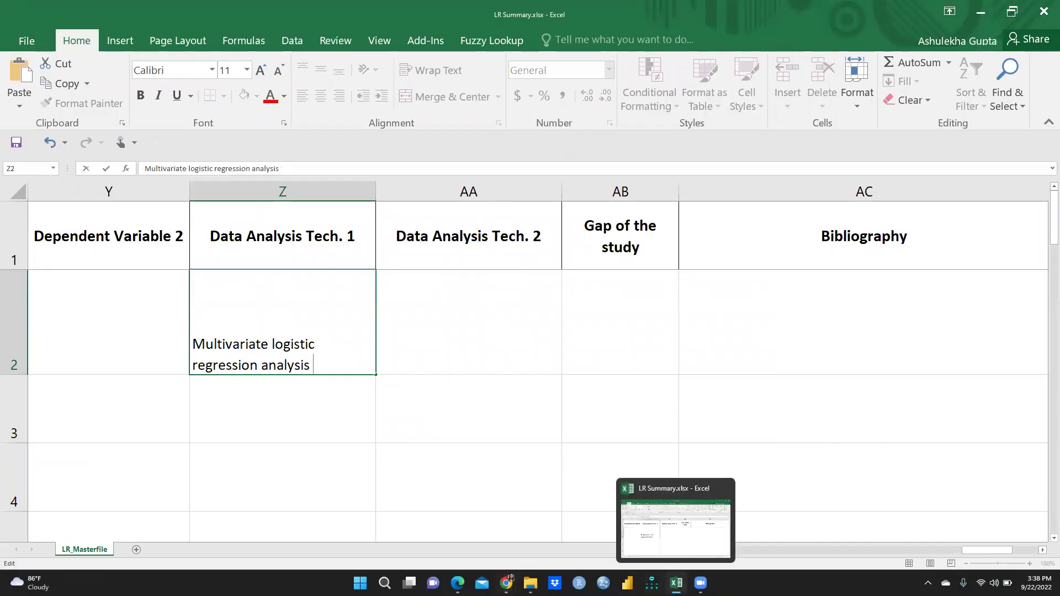
Step: Switch to the article PDF in Edge, read the rest of Table 6 and the Conclusion, and select the sample size of 286
{"action": "left_click", "coordinate": [458, 583]}
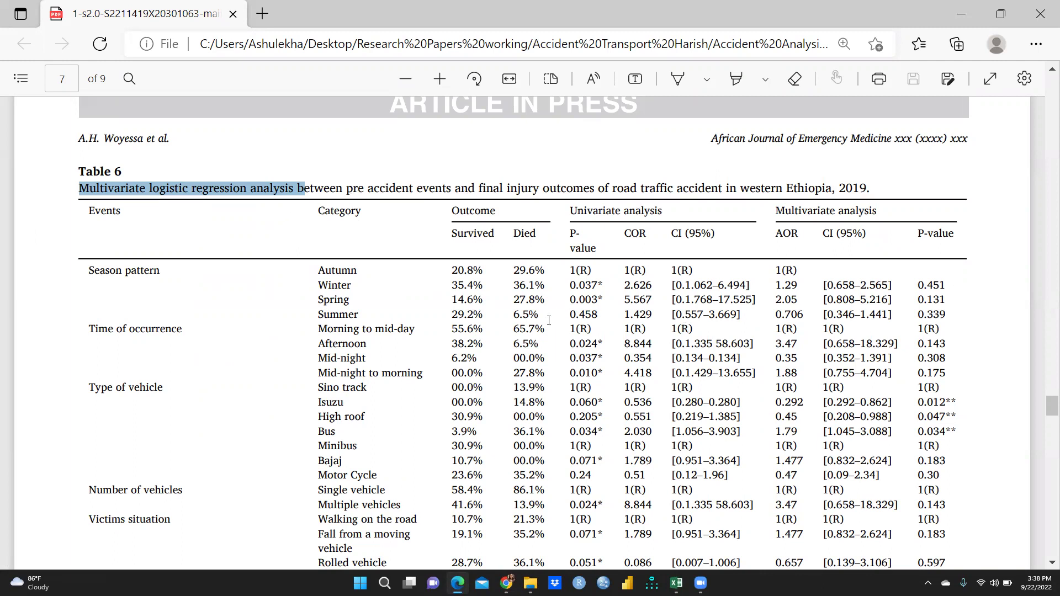
{"action": "scroll", "coordinate": [550, 321], "scroll_direction": "down", "scroll_amount": 3}
{"action": "scroll", "coordinate": [550, 321], "scroll_direction": "down", "scroll_amount": 6}
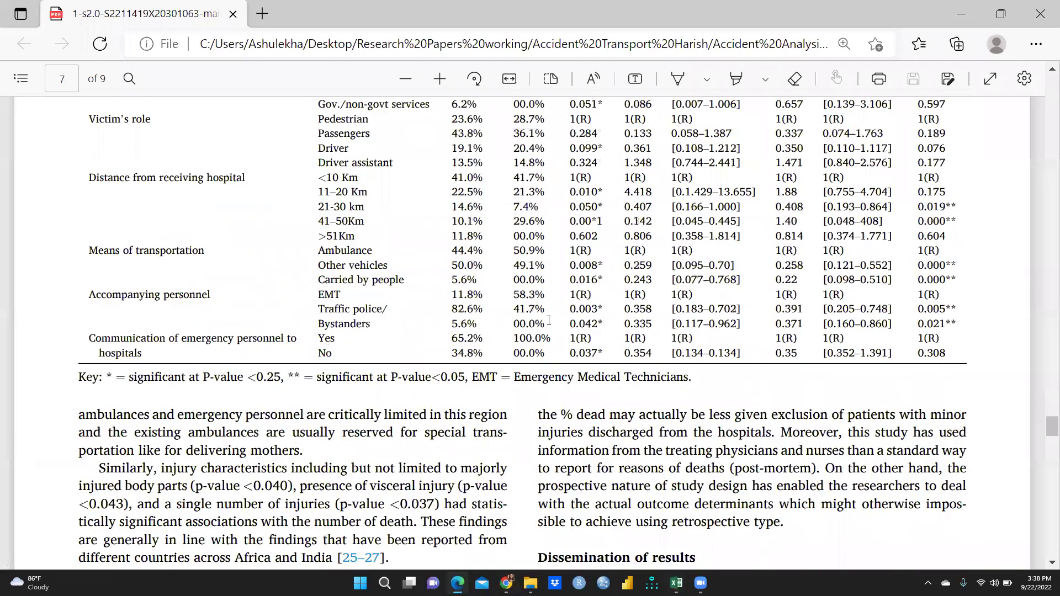
{"action": "scroll", "coordinate": [550, 320], "scroll_direction": "down", "scroll_amount": 1}
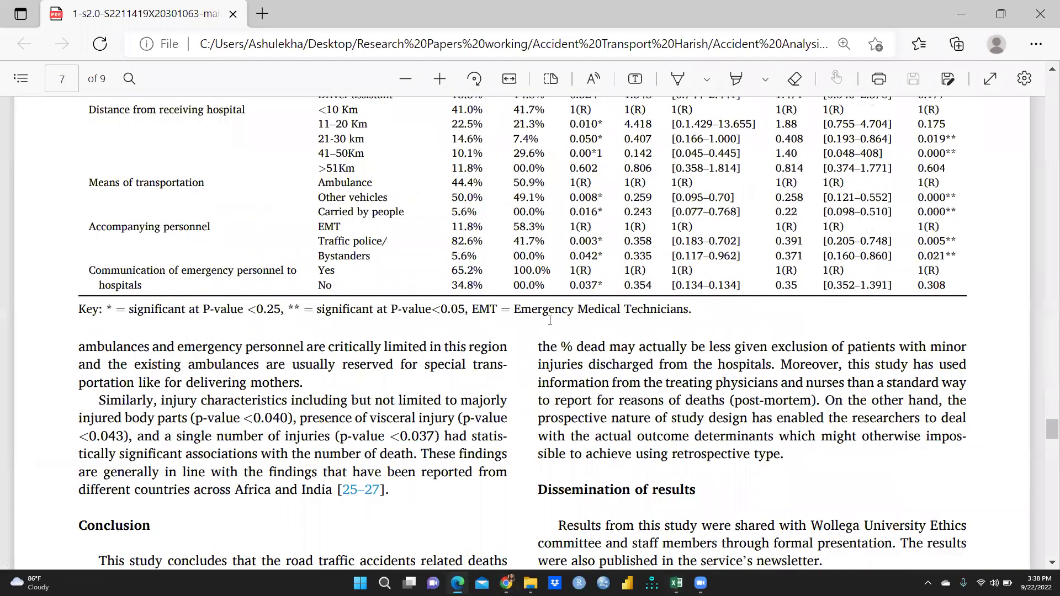
{"action": "scroll", "coordinate": [550, 321], "scroll_direction": "down", "scroll_amount": 4}
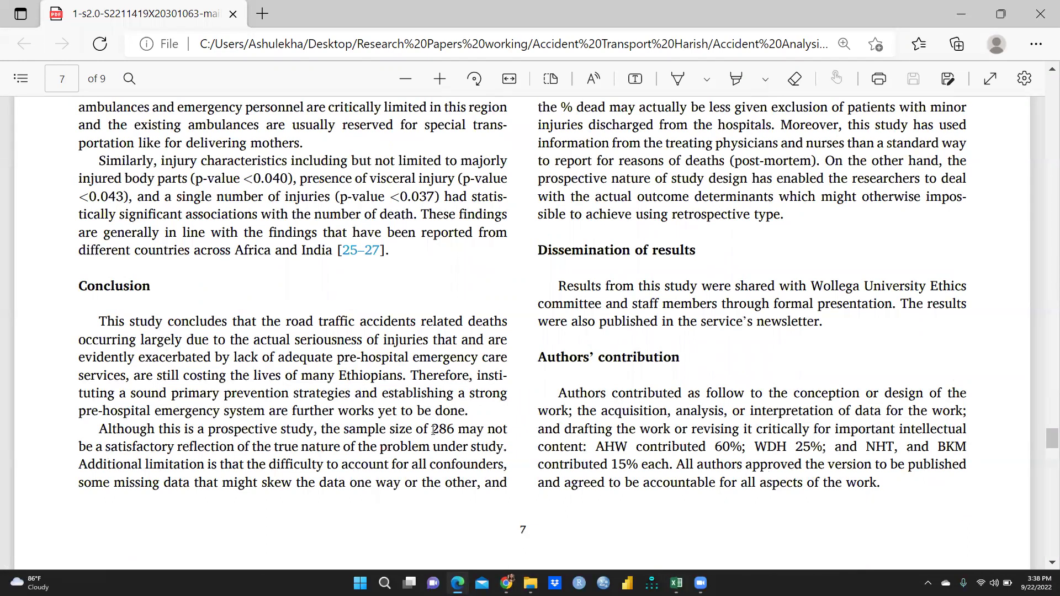
{"action": "left_click_drag", "start_coordinate": [474, 430], "coordinate": [431, 431]}
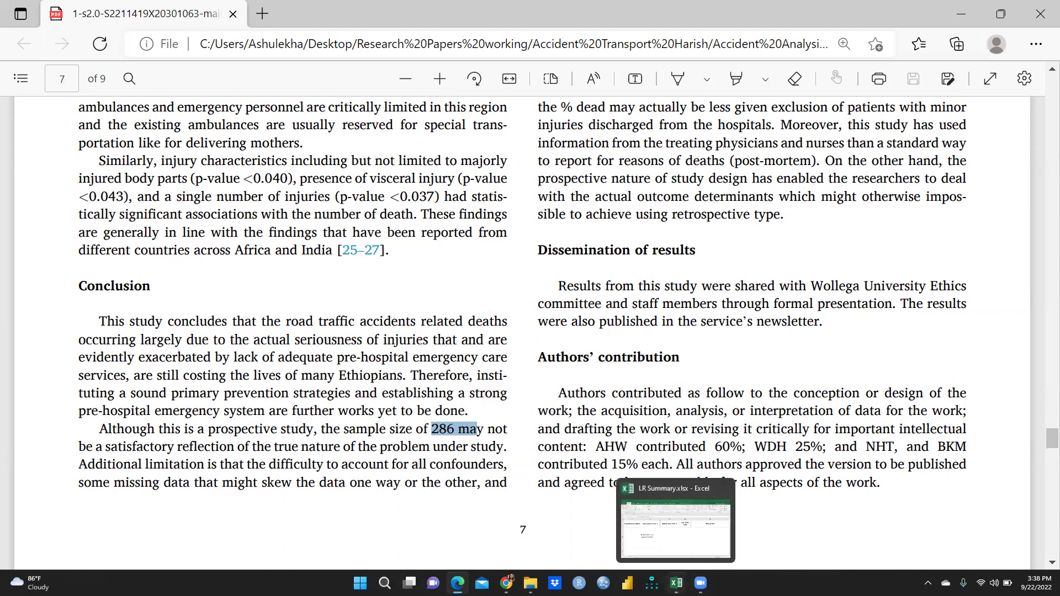
Step: Switch to the LR_Masterfile sheet in Excel and enter 286 in the row 2 Sample Size cell
{"action": "left_click", "coordinate": [676, 583]}
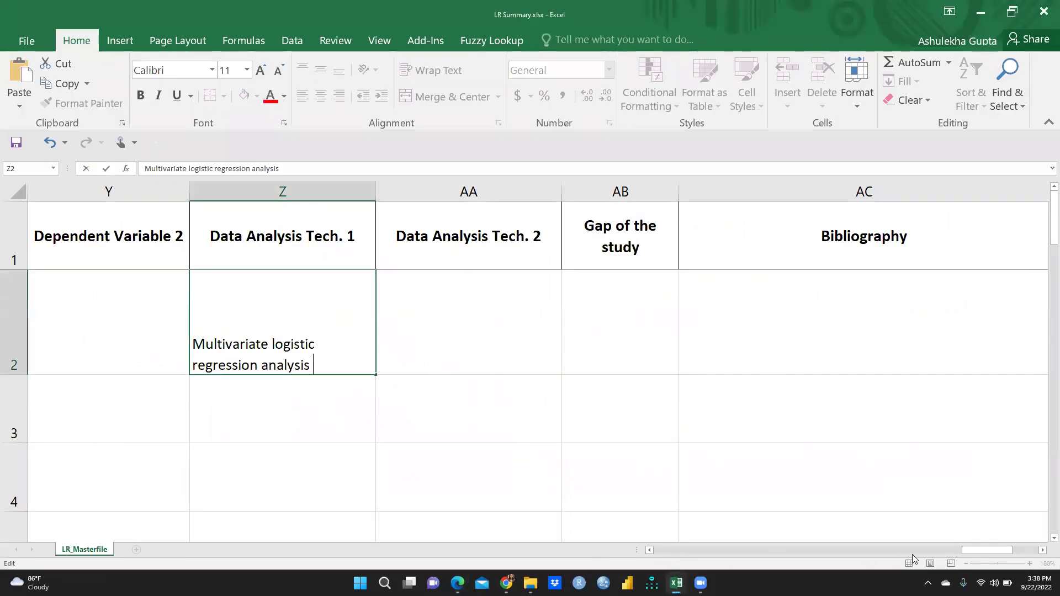
{"action": "left_click_drag", "start_coordinate": [965, 550], "coordinate": [846, 557]}
{"action": "left_click", "coordinate": [855, 313]}
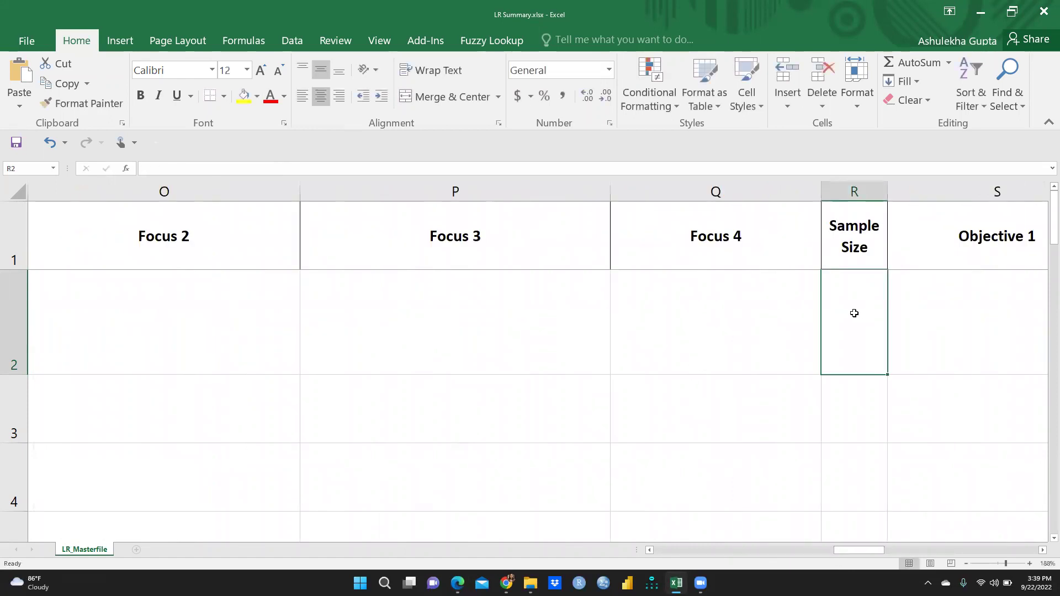
{"action": "type", "text": "286"}
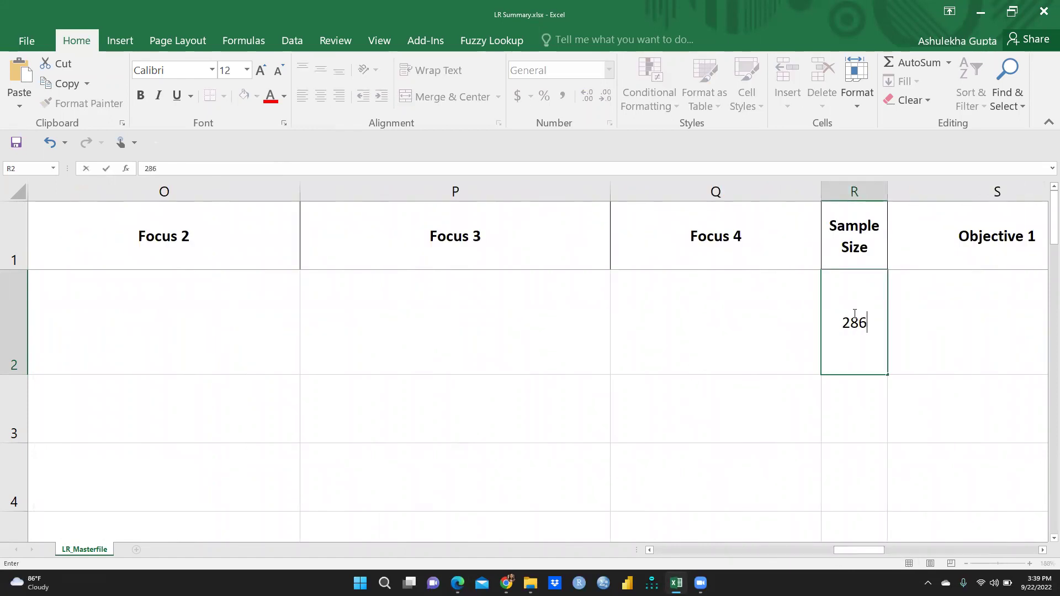
{"action": "left_click", "coordinate": [801, 334]}
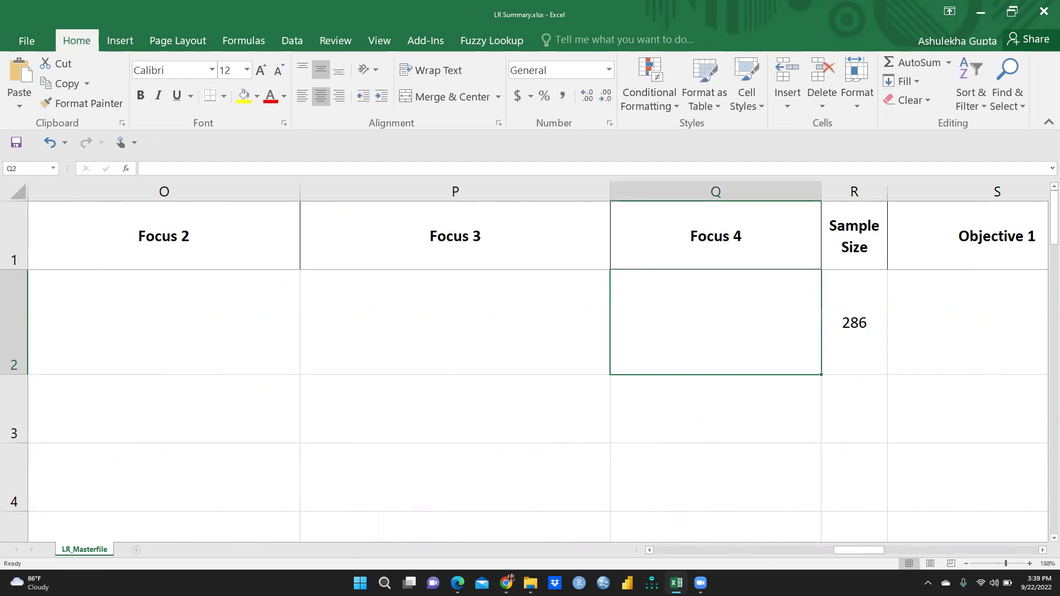
Step: Return to the article PDF in Edge and read page 7's discussion, Conclusion, study limitations, and authors' contribution sections
{"action": "left_click", "coordinate": [458, 583]}
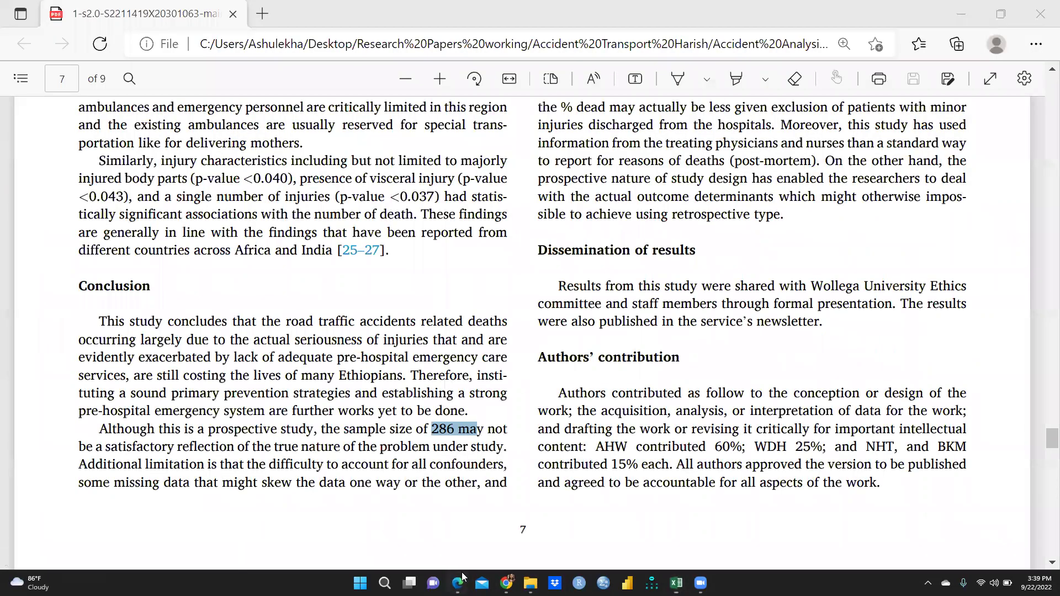
{"action": "scroll", "coordinate": [710, 287], "scroll_direction": "up", "scroll_amount": 3}
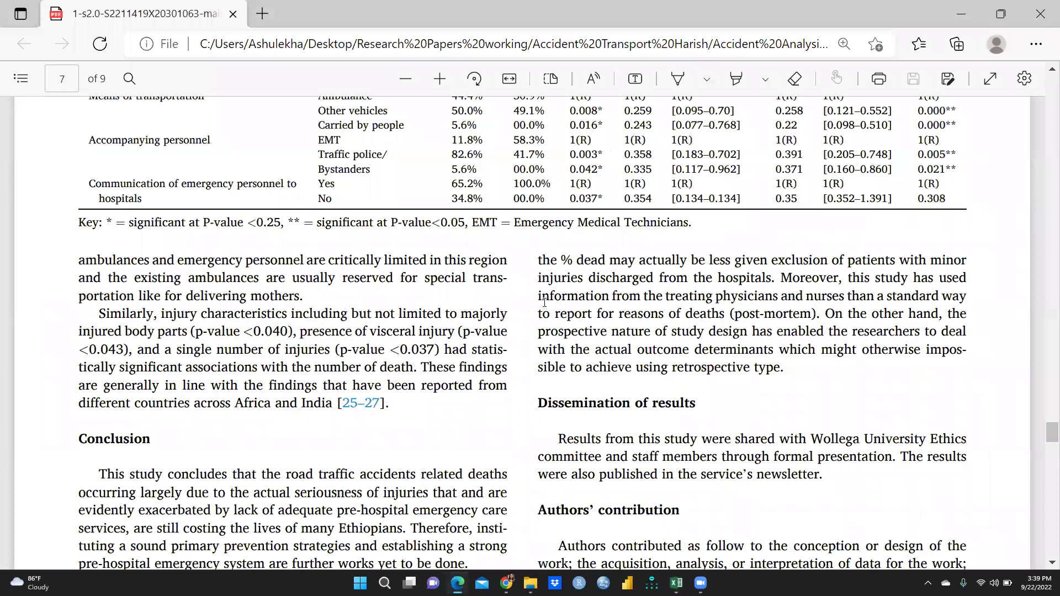
{"action": "scroll", "coordinate": [544, 302], "scroll_direction": "down", "scroll_amount": 3}
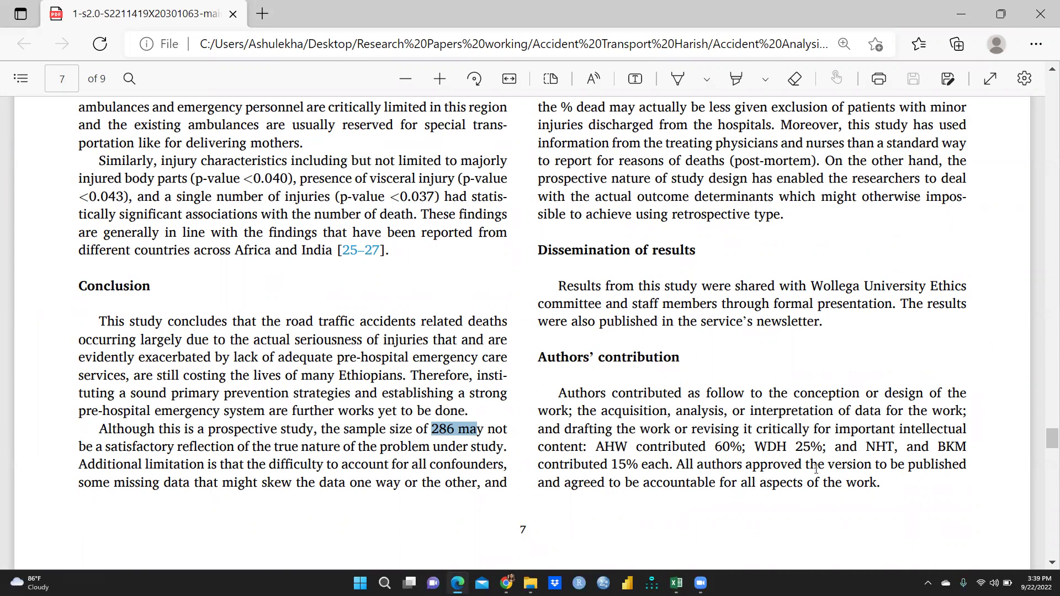
{"action": "scroll", "coordinate": [790, 450], "scroll_direction": "up", "scroll_amount": 1}
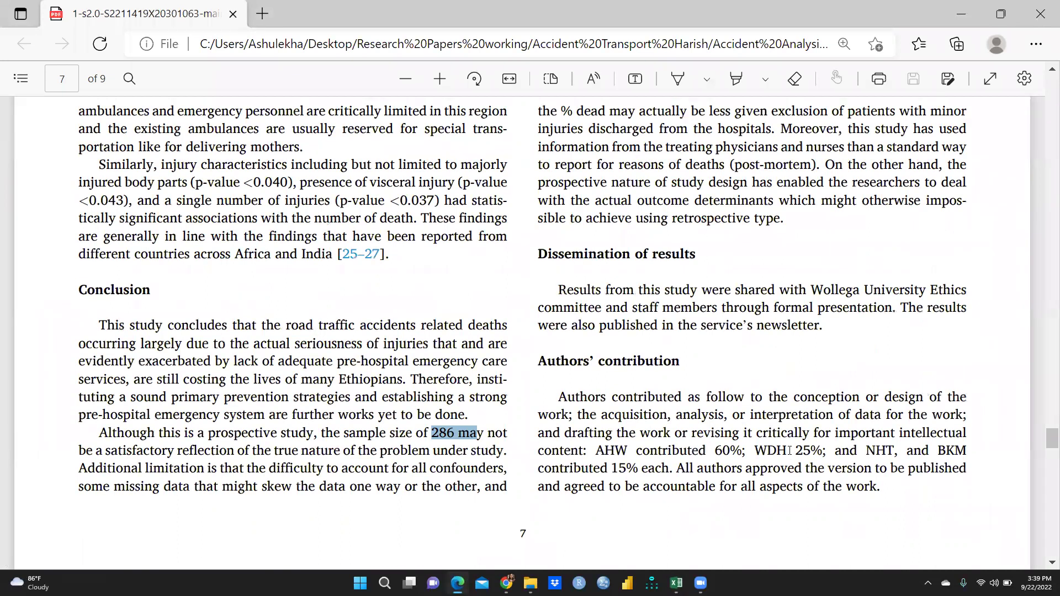
{"action": "scroll", "coordinate": [790, 450], "scroll_direction": "up", "scroll_amount": 4}
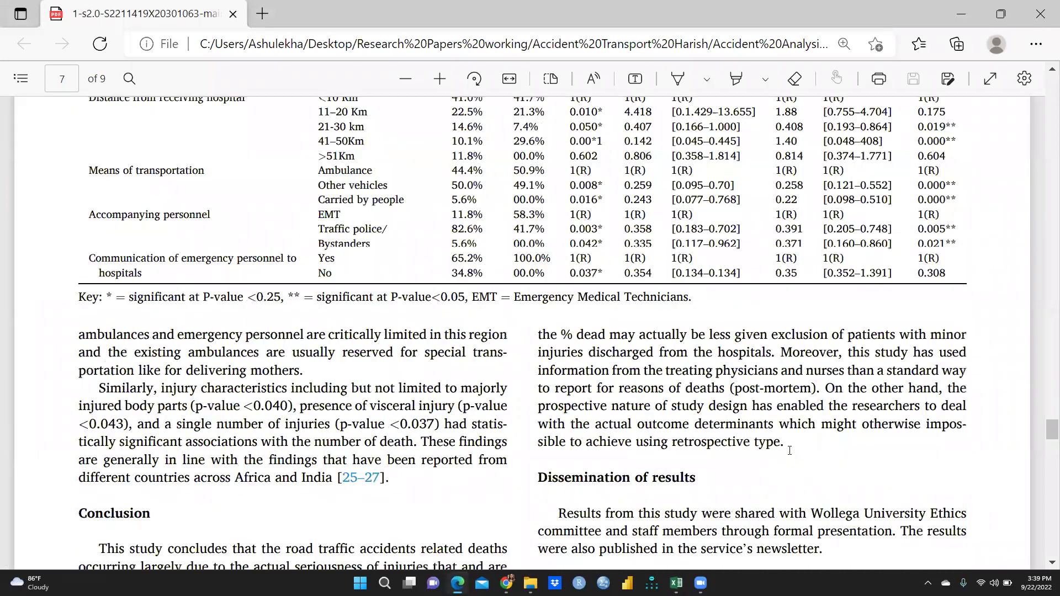
{"action": "scroll", "coordinate": [561, 510], "scroll_direction": "up", "scroll_amount": 1}
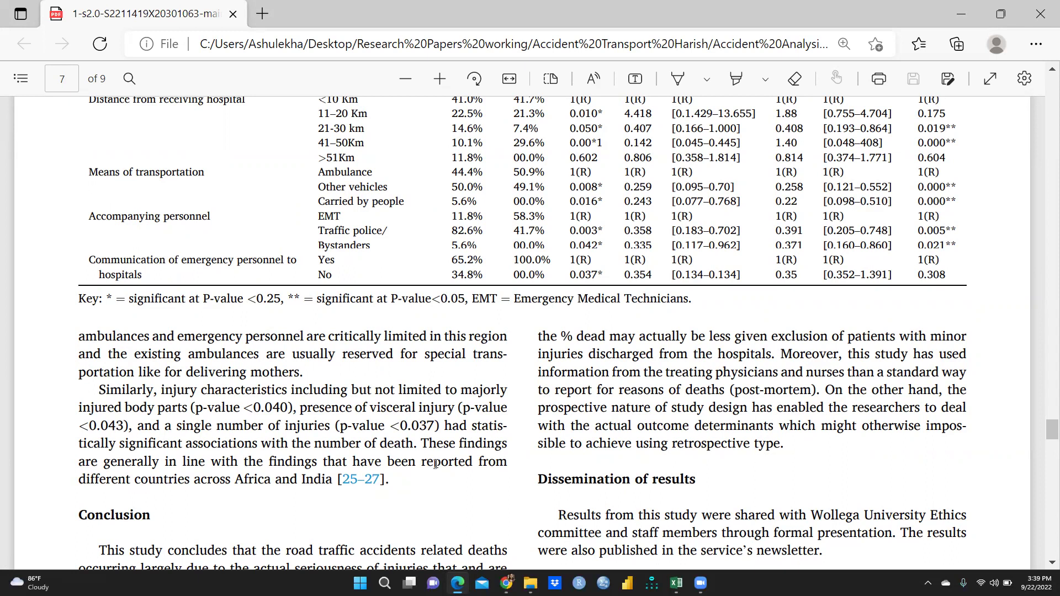
{"action": "scroll", "coordinate": [436, 464], "scroll_direction": "down", "scroll_amount": 3}
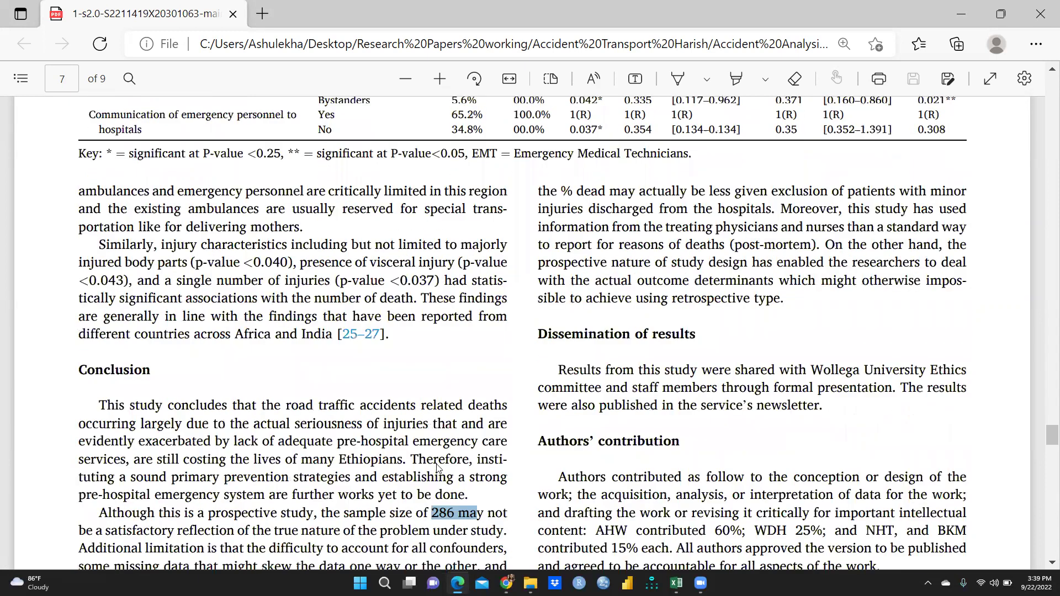
Step: Examine Table 7 on injury characteristics and Table 8 on treatment level, both multivariate logistic regressions on page 8
{"action": "scroll", "coordinate": [434, 458], "scroll_direction": "down", "scroll_amount": 10}
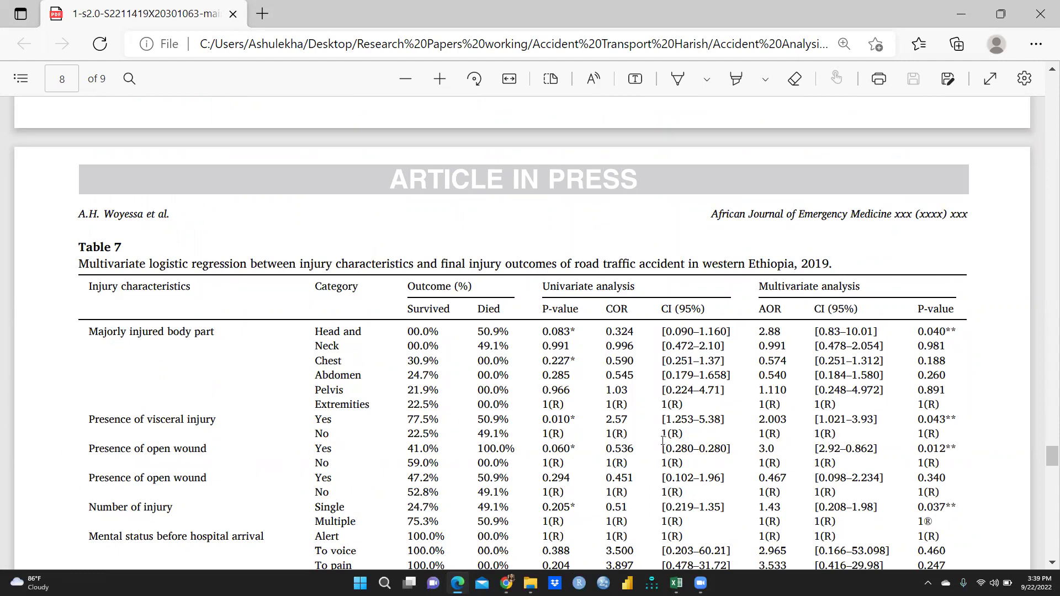
{"action": "scroll", "coordinate": [477, 466], "scroll_direction": "down", "scroll_amount": 10}
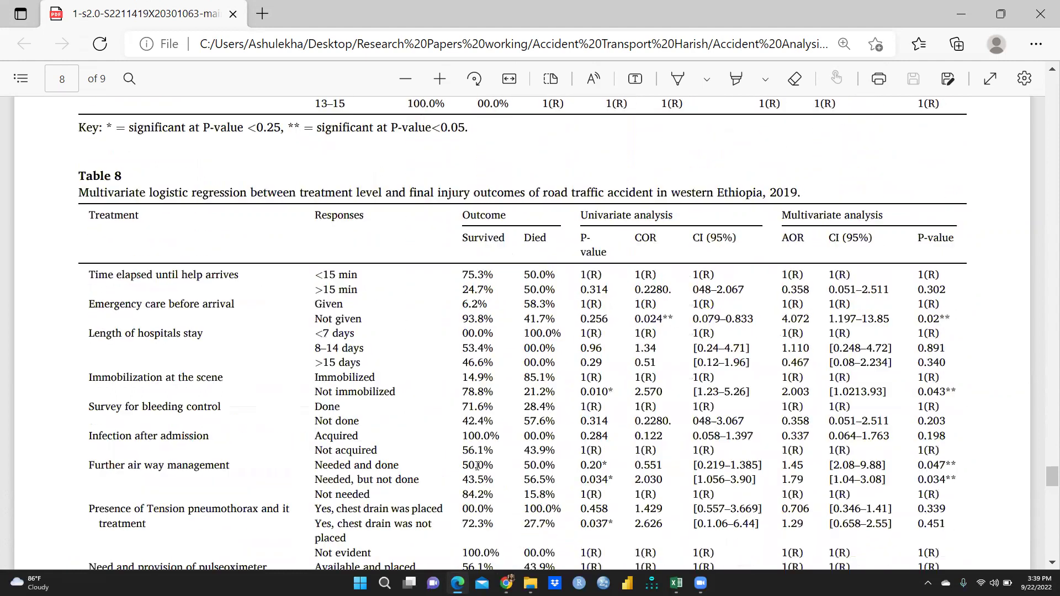
{"action": "scroll", "coordinate": [477, 466], "scroll_direction": "down", "scroll_amount": 1}
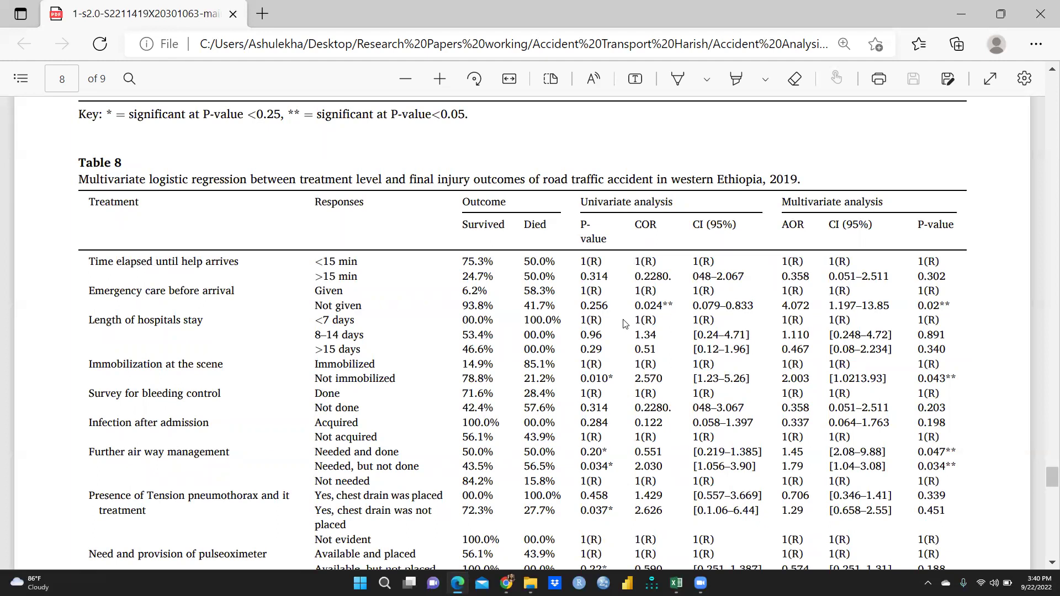
Step: Examine the logistic regression results in Tables 7 and 8 and the reference list on pages 8 and 9
{"action": "scroll", "coordinate": [626, 320], "scroll_direction": "down", "scroll_amount": 3}
{"action": "scroll", "coordinate": [600, 309], "scroll_direction": "up", "scroll_amount": 6}
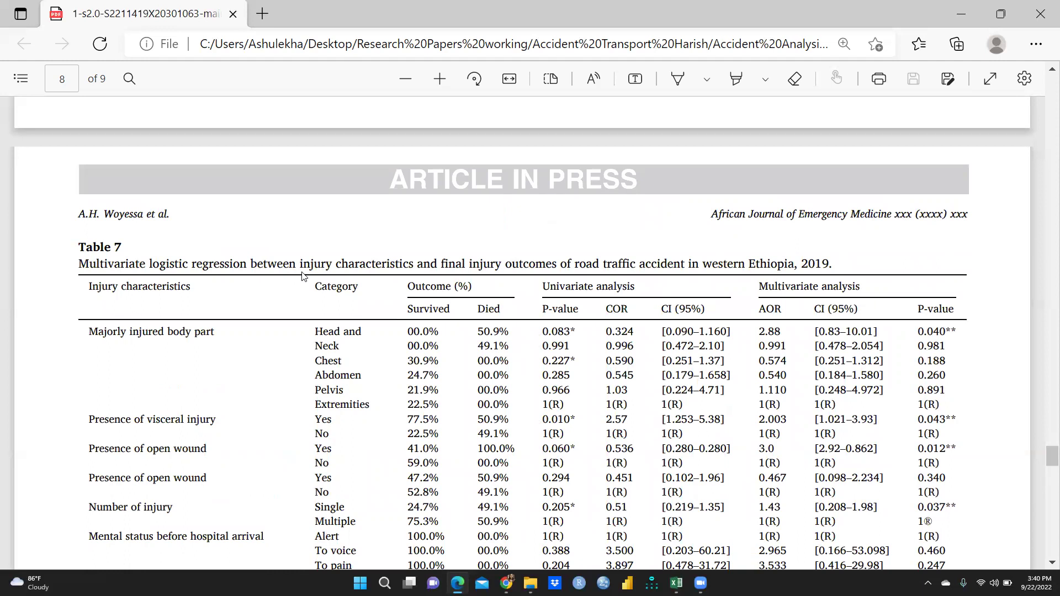
{"action": "scroll", "coordinate": [556, 338], "scroll_direction": "down", "scroll_amount": 6}
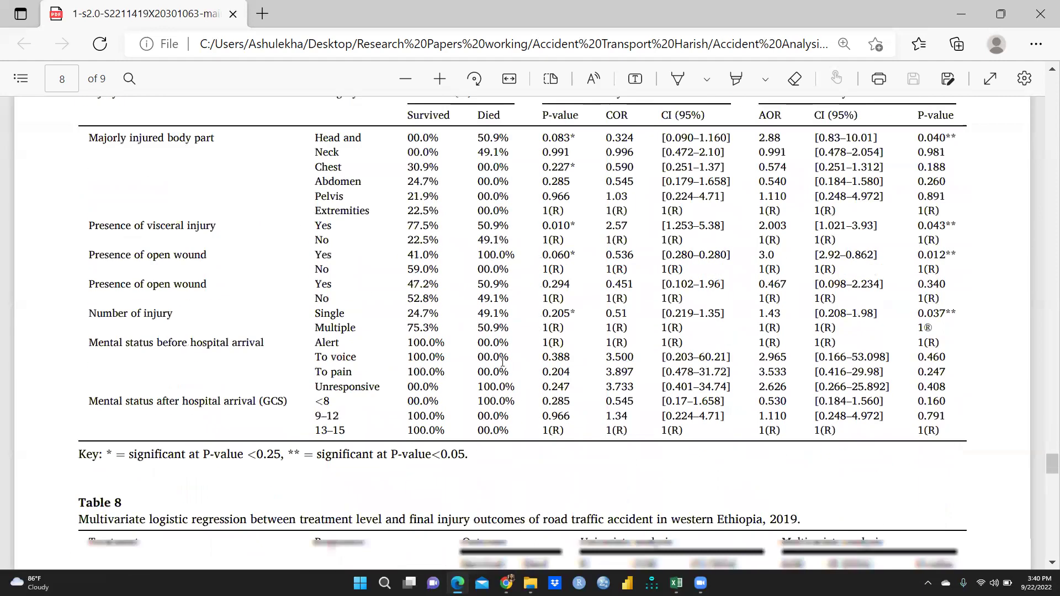
{"action": "scroll", "coordinate": [488, 365], "scroll_direction": "down", "scroll_amount": 10}
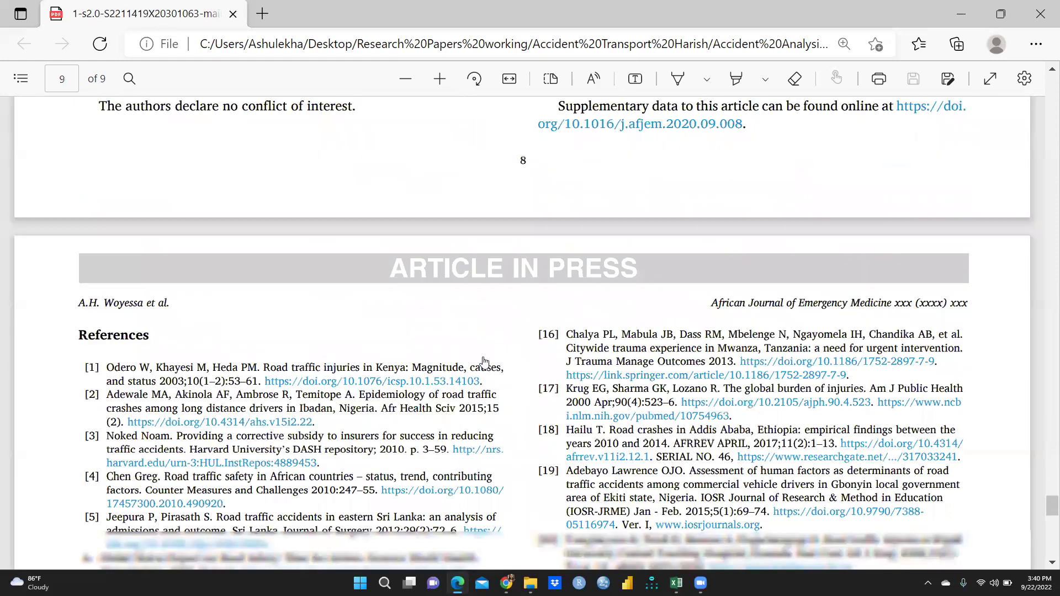
{"action": "scroll", "coordinate": [486, 363], "scroll_direction": "down", "scroll_amount": 10}
{"action": "scroll", "coordinate": [483, 360], "scroll_direction": "up", "scroll_amount": 7}
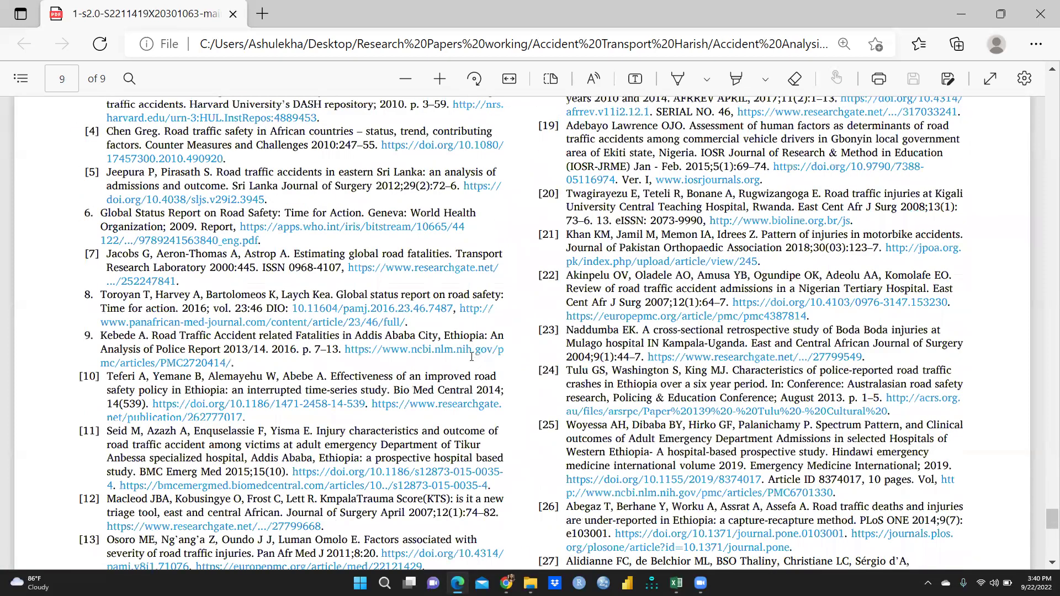
{"action": "scroll", "coordinate": [471, 357], "scroll_direction": "up", "scroll_amount": 5}
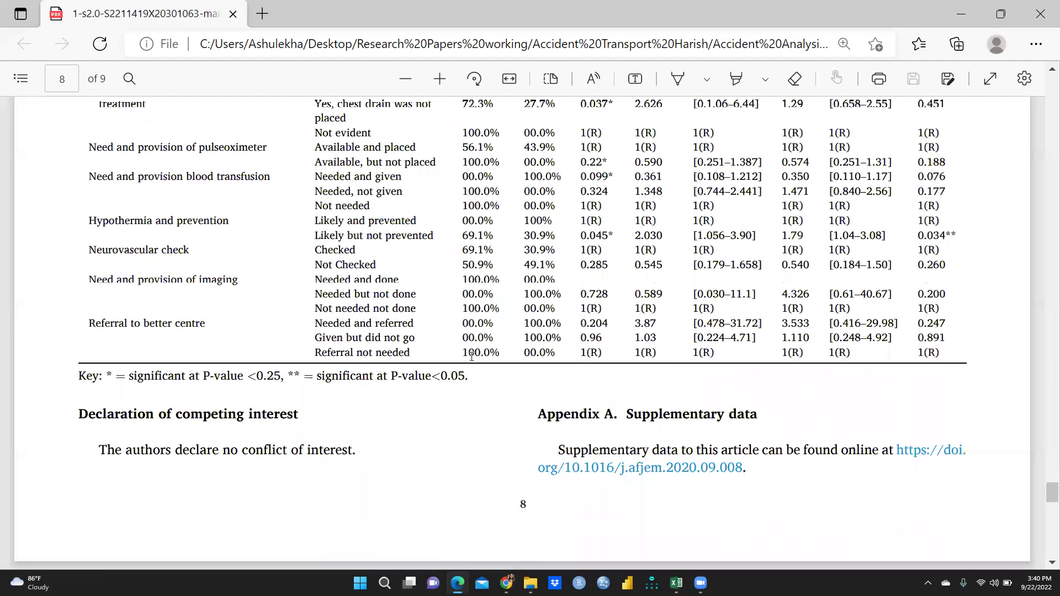
{"action": "scroll", "coordinate": [472, 357], "scroll_direction": "up", "scroll_amount": 7}
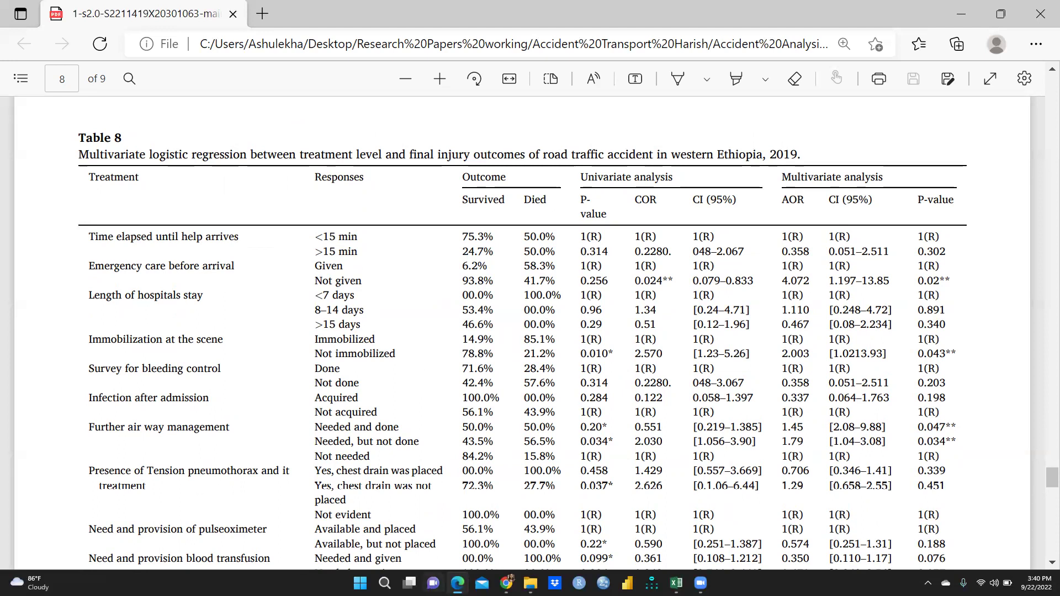
{"action": "left_click", "coordinate": [530, 584]}
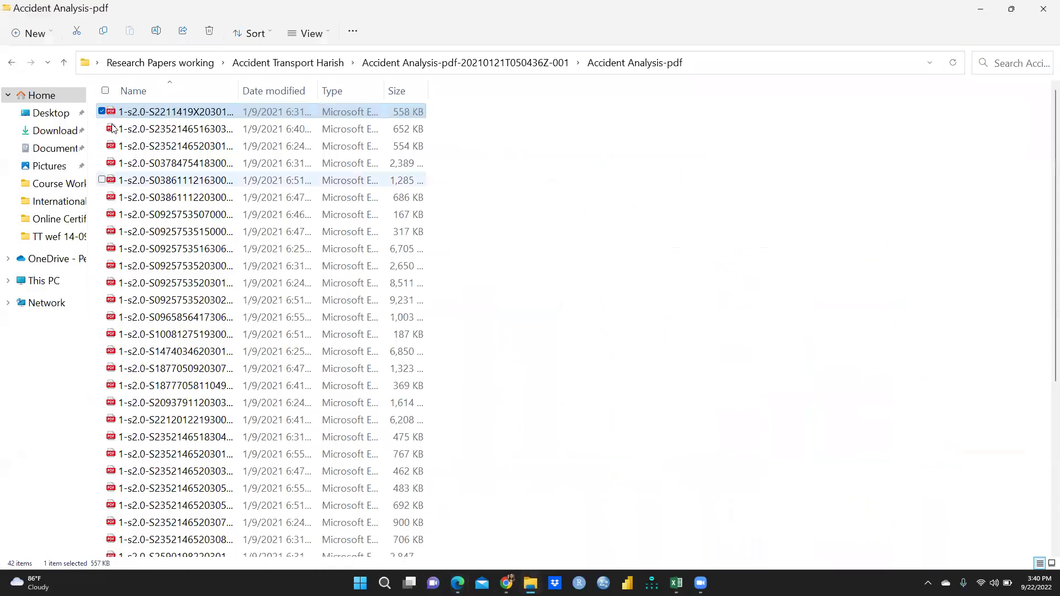
{"action": "double_click", "coordinate": [149, 131]}
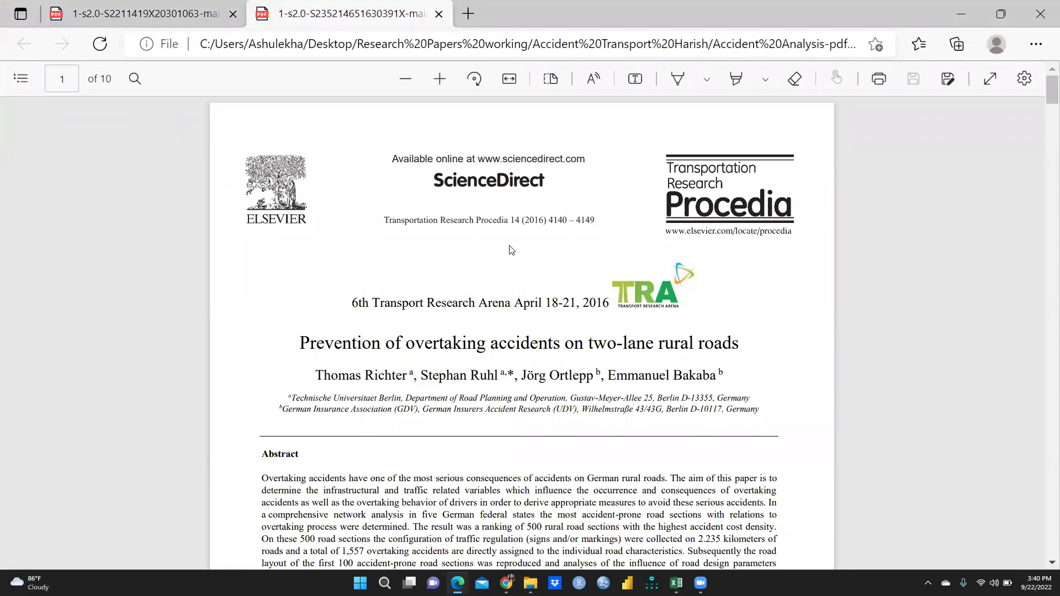
{"action": "scroll", "coordinate": [512, 250], "scroll_direction": "up", "scroll_amount": 3}
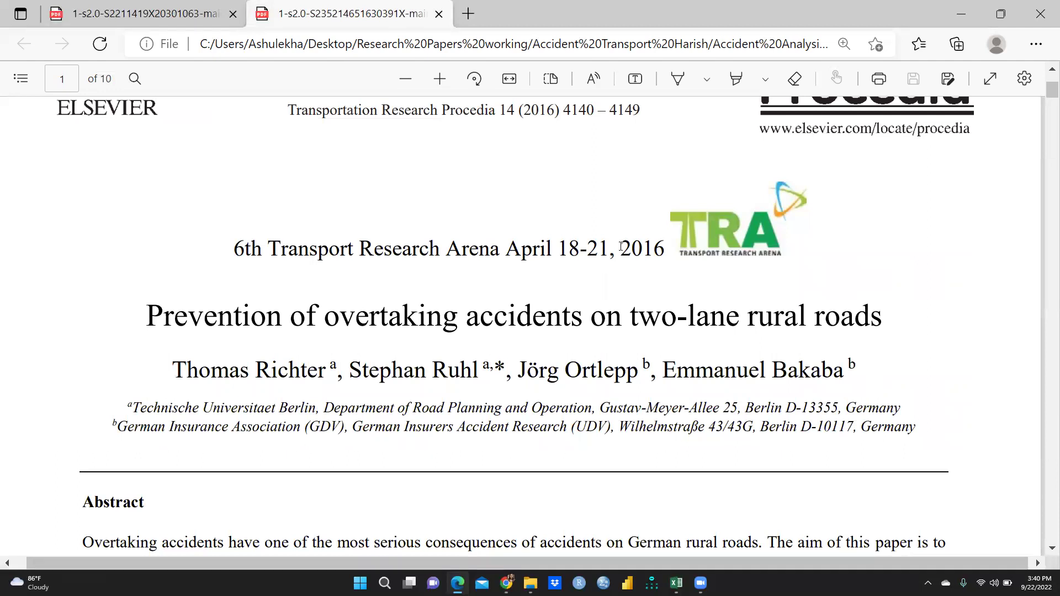
Step: Select in turn the year 2016, the title "Prevention of overtaking accidents on two-lane rural roads" and the author line on page 1
{"action": "left_click_drag", "start_coordinate": [620, 248], "coordinate": [671, 250]}
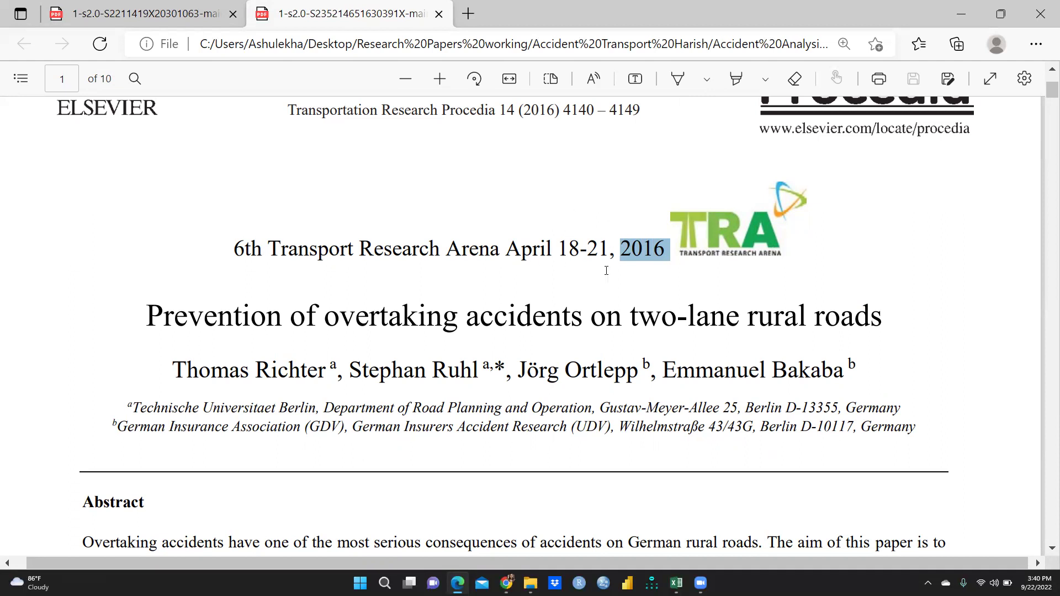
{"action": "scroll", "coordinate": [453, 194], "scroll_direction": "up", "scroll_amount": 1}
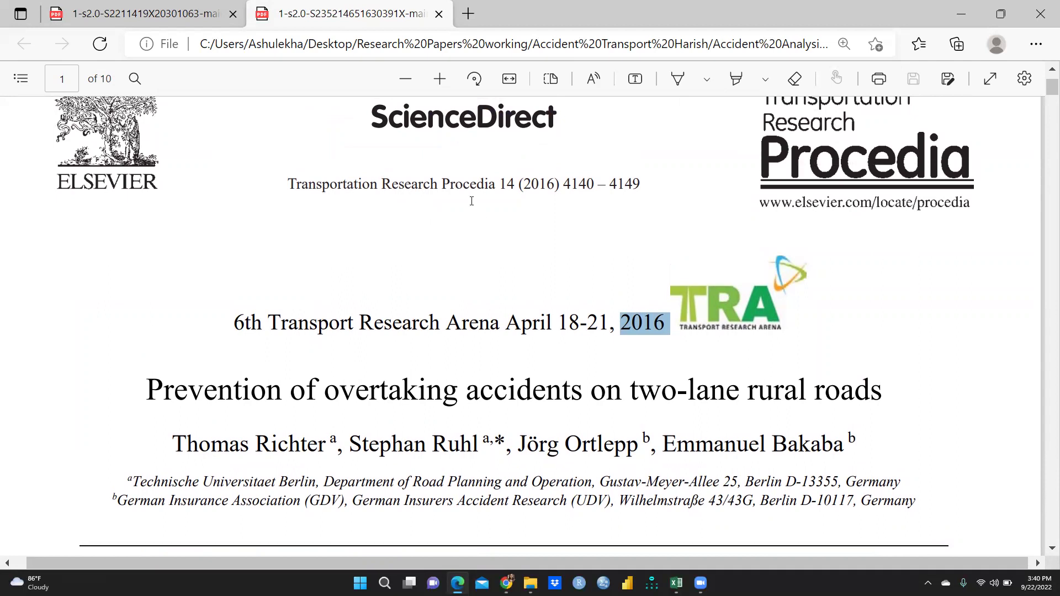
{"action": "scroll", "coordinate": [535, 252], "scroll_direction": "down", "scroll_amount": 2}
{"action": "left_click_drag", "start_coordinate": [148, 249], "coordinate": [871, 249]}
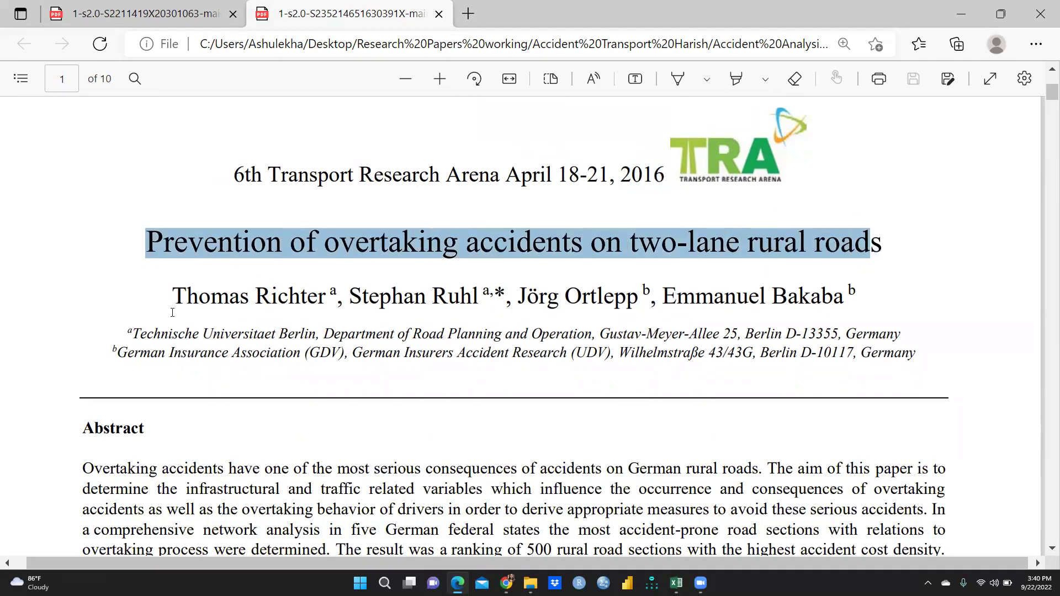
{"action": "left_click_drag", "start_coordinate": [174, 297], "coordinate": [882, 288]}
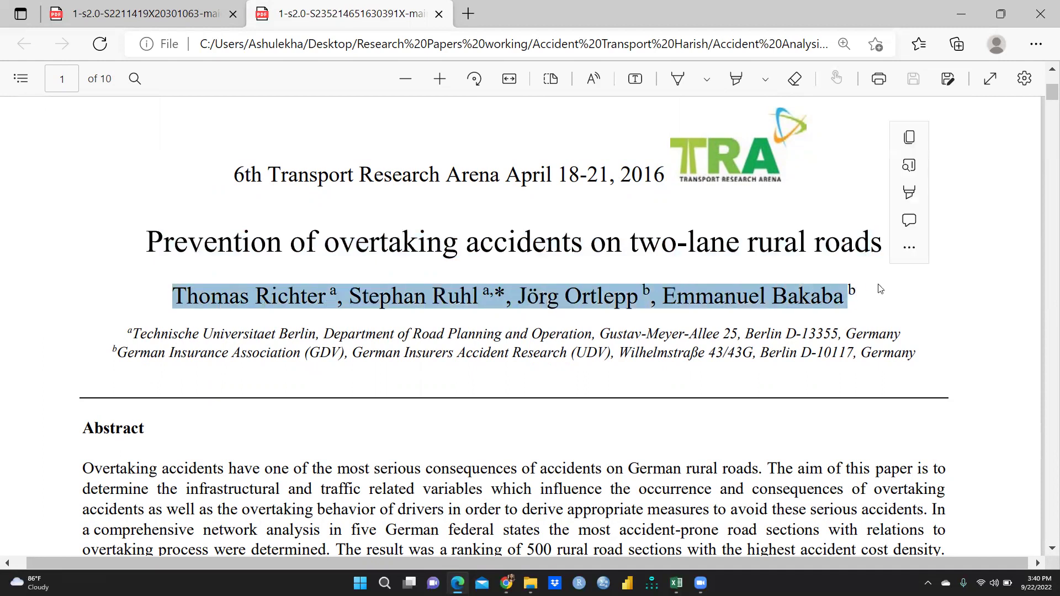
Step: Skim the second article's abstract on page 1 and its introduction and literature findings on page 2
{"action": "scroll", "coordinate": [469, 426], "scroll_direction": "down", "scroll_amount": 1}
{"action": "scroll", "coordinate": [469, 426], "scroll_direction": "down", "scroll_amount": 3}
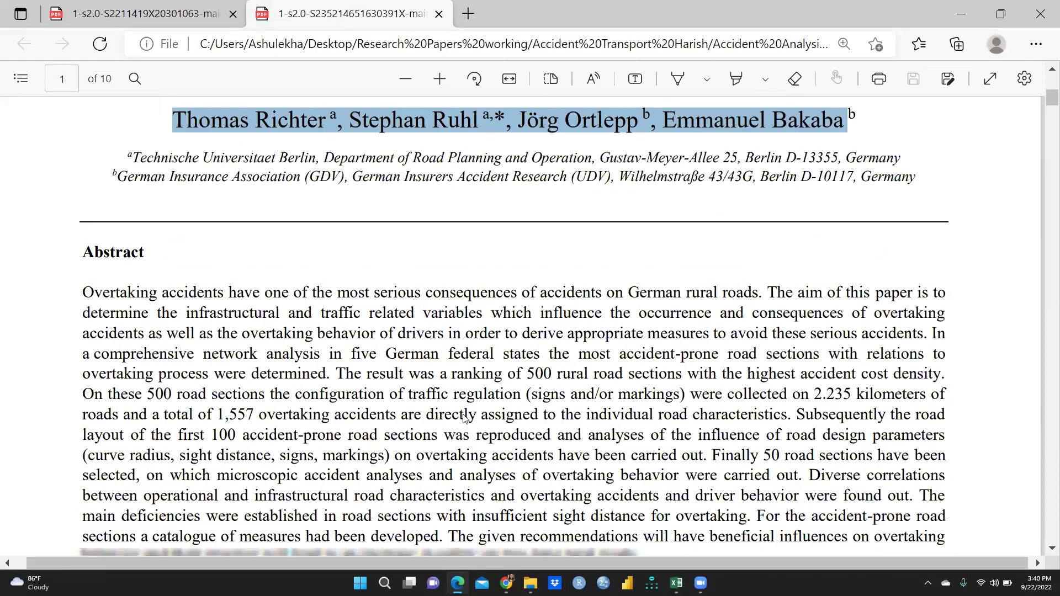
{"action": "scroll", "coordinate": [464, 419], "scroll_direction": "down", "scroll_amount": 10}
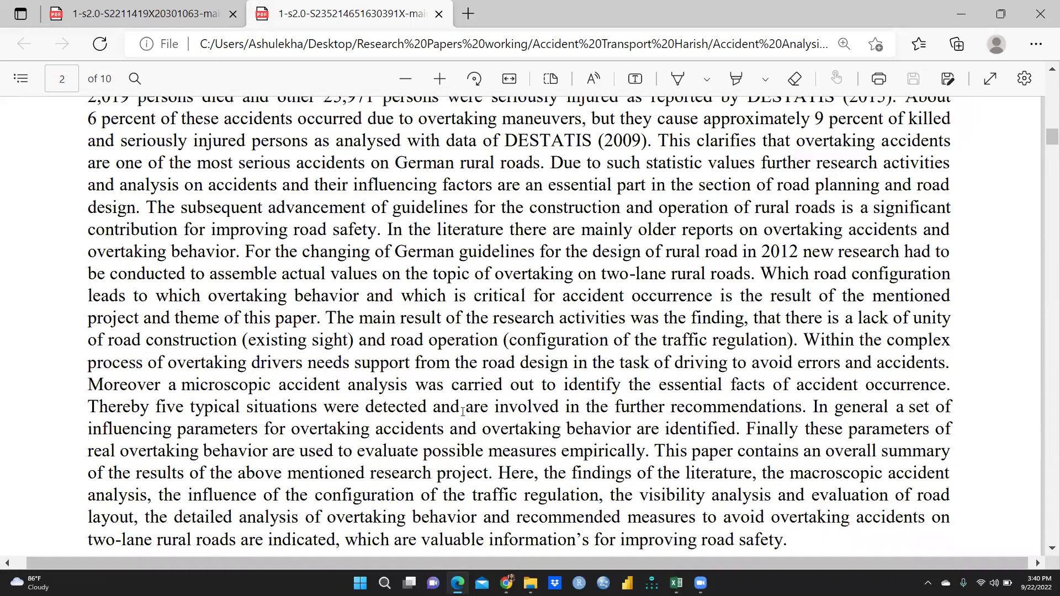
{"action": "scroll", "coordinate": [463, 412], "scroll_direction": "down", "scroll_amount": 5}
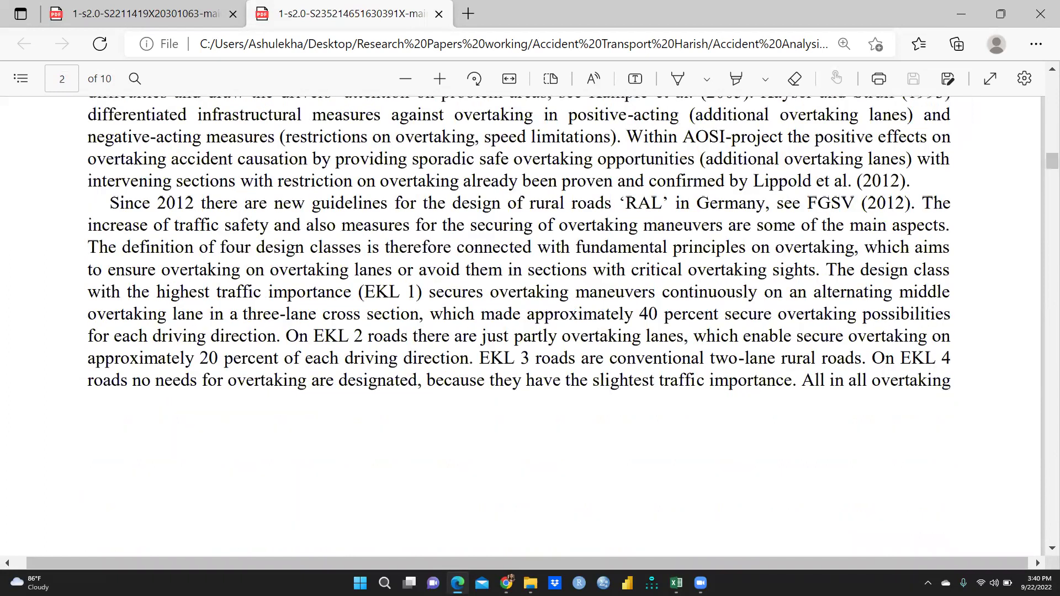
Step: Switch to the LR_Masterfile sheet in Excel and check its columns from Sr. to Author 1
{"action": "key", "text": "alt+Tab"}
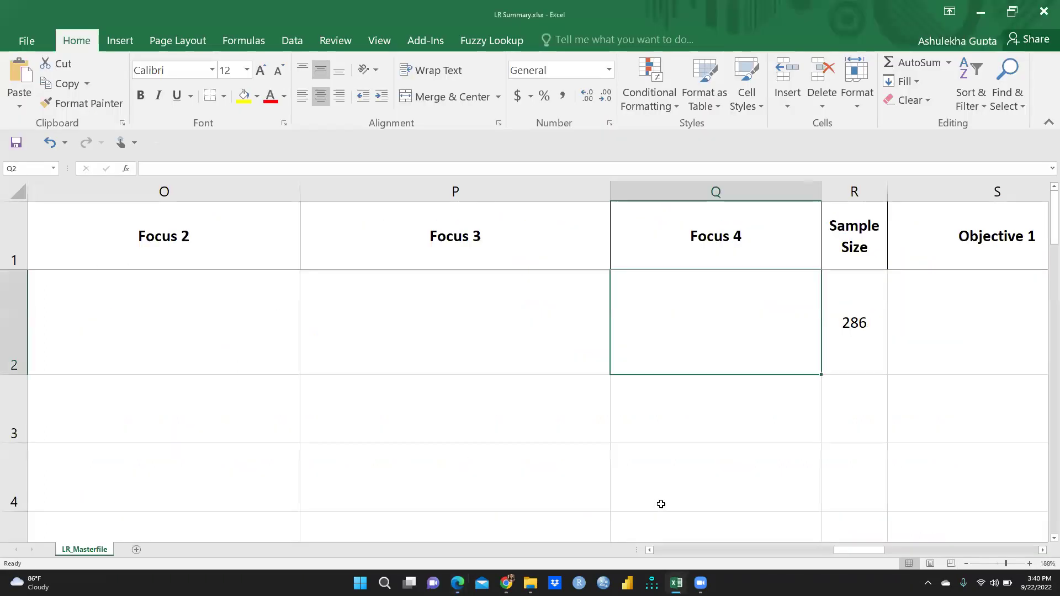
{"action": "left_click_drag", "start_coordinate": [837, 550], "coordinate": [656, 550]}
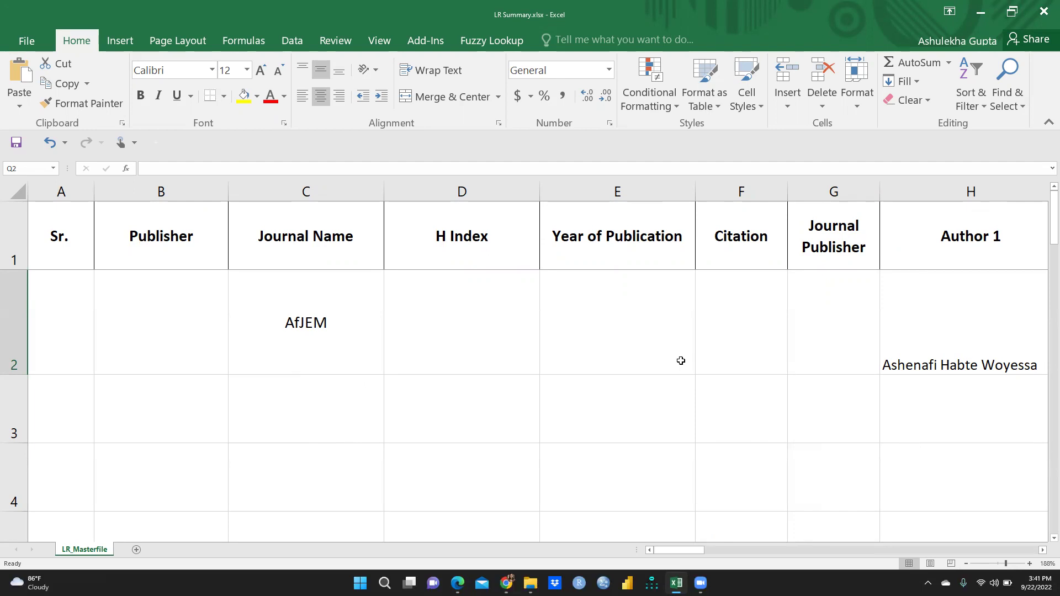
Step: Return to the second article's PDF in Edge and review the journal, year, title and authors on page 1
{"action": "left_click", "coordinate": [506, 583]}
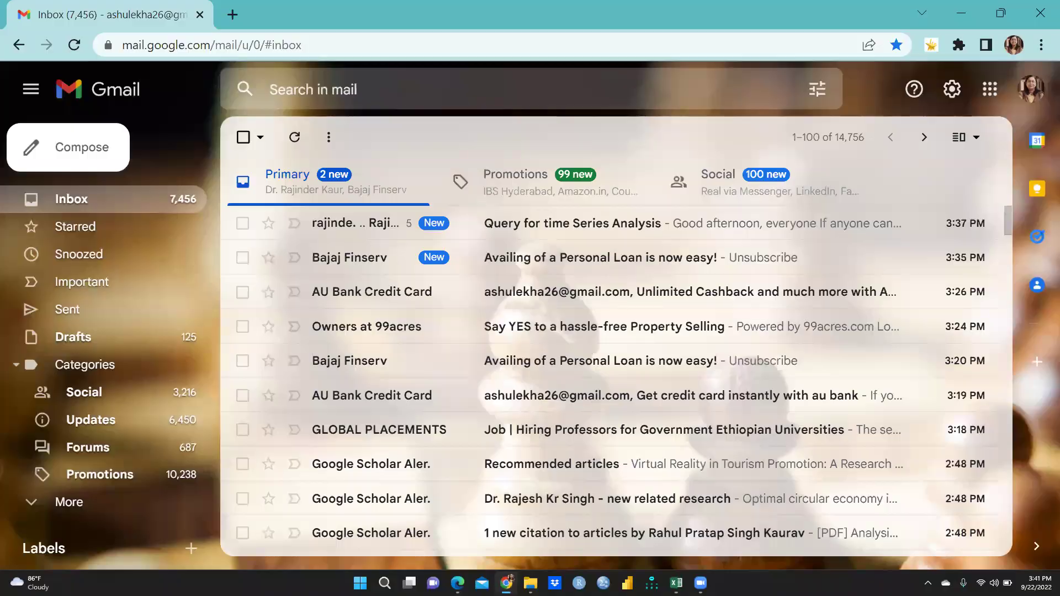
{"action": "left_click", "coordinate": [507, 584]}
{"action": "left_click", "coordinate": [458, 584]}
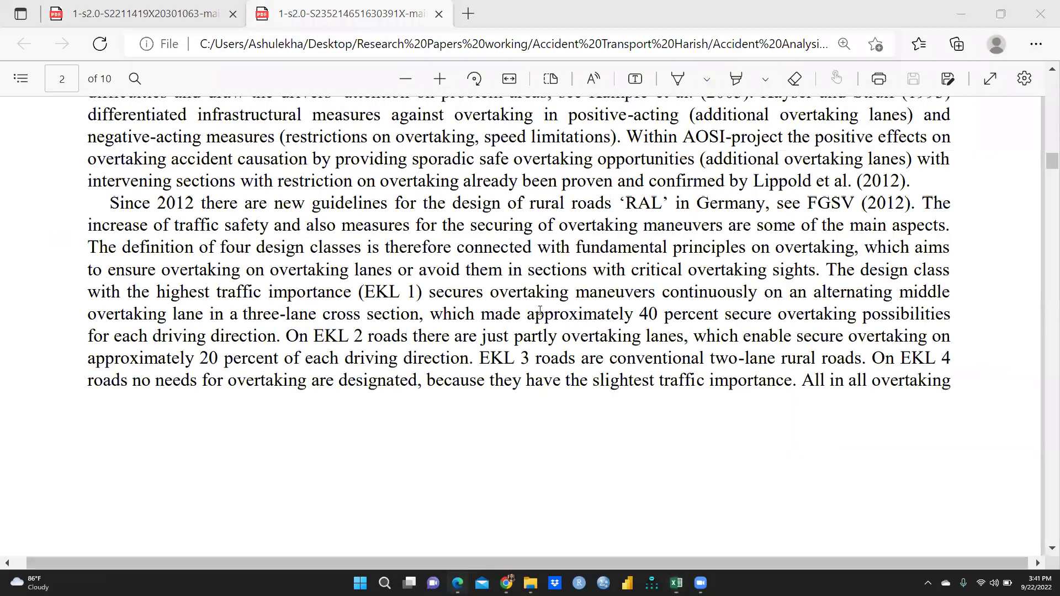
{"action": "scroll", "coordinate": [540, 318], "scroll_direction": "up", "scroll_amount": 10}
{"action": "scroll", "coordinate": [540, 310], "scroll_direction": "up", "scroll_amount": 15}
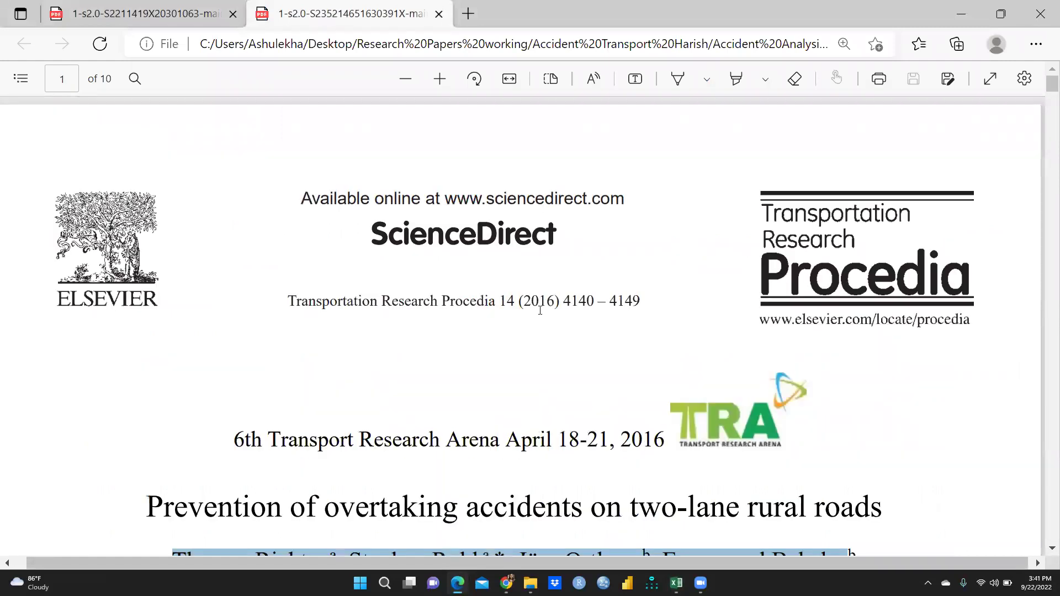
{"action": "scroll", "coordinate": [506, 284], "scroll_direction": "down", "scroll_amount": 4}
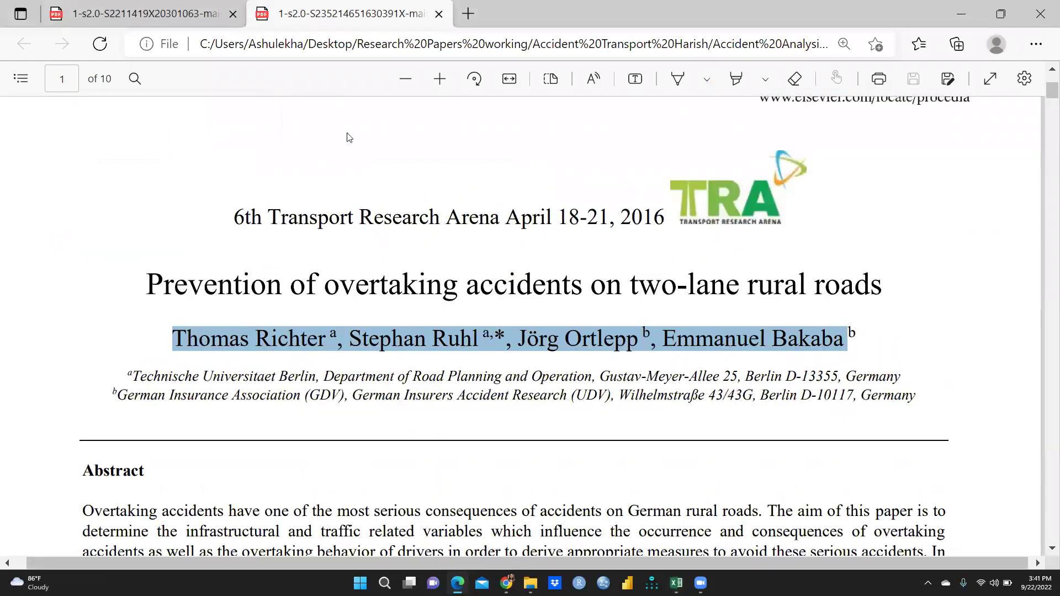